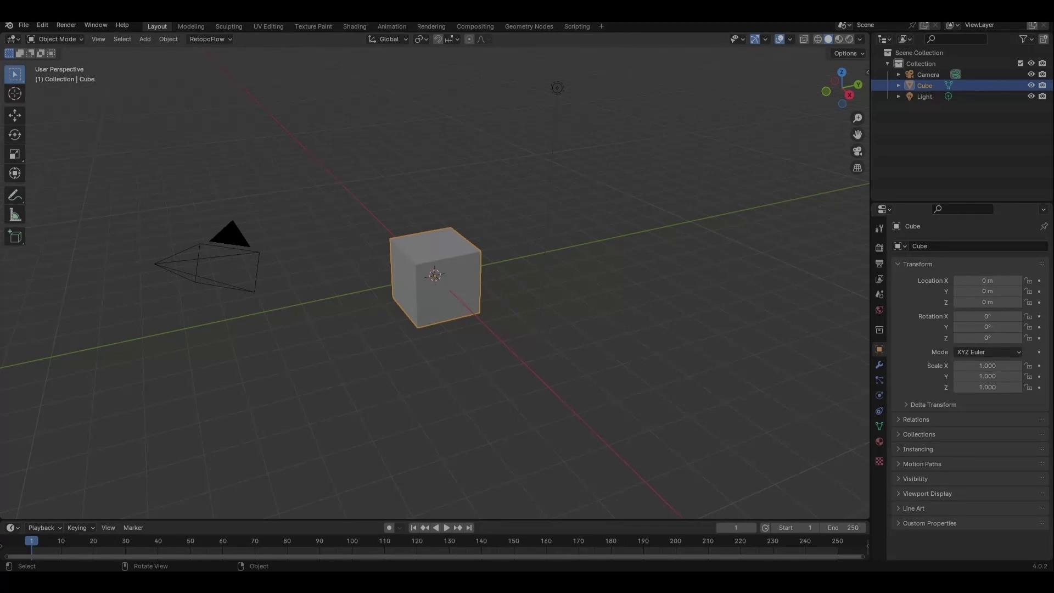
# Merge all vertices of the default cube into a single vertex at its center in Edit Mode
pyautogui.moveTo(604, 291); pyautogui.dragTo(553, 232, button='middle')
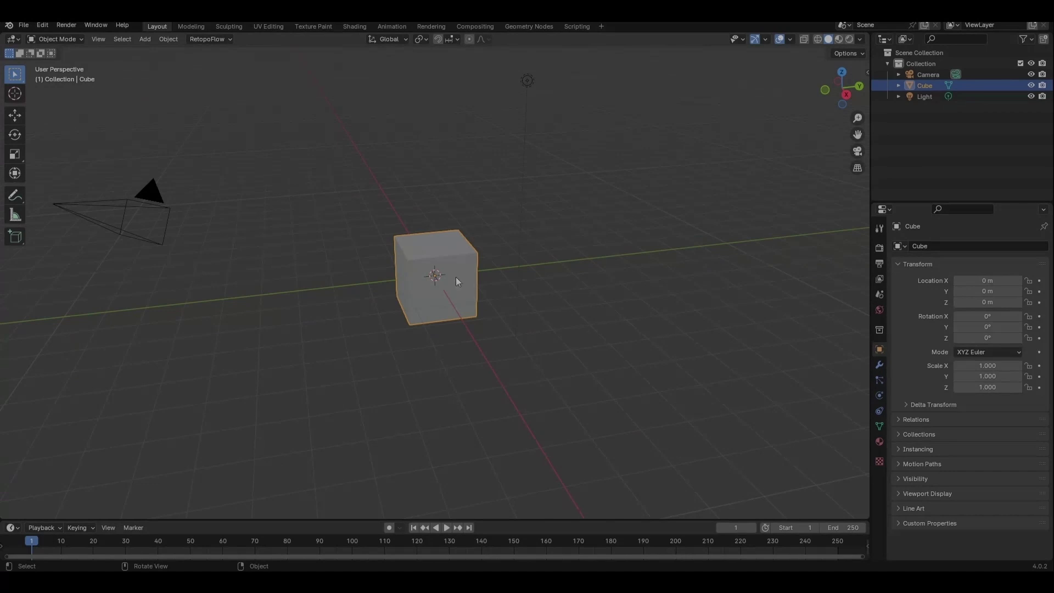
pyautogui.moveTo(495, 260); pyautogui.dragTo(471, 305, button='middle')
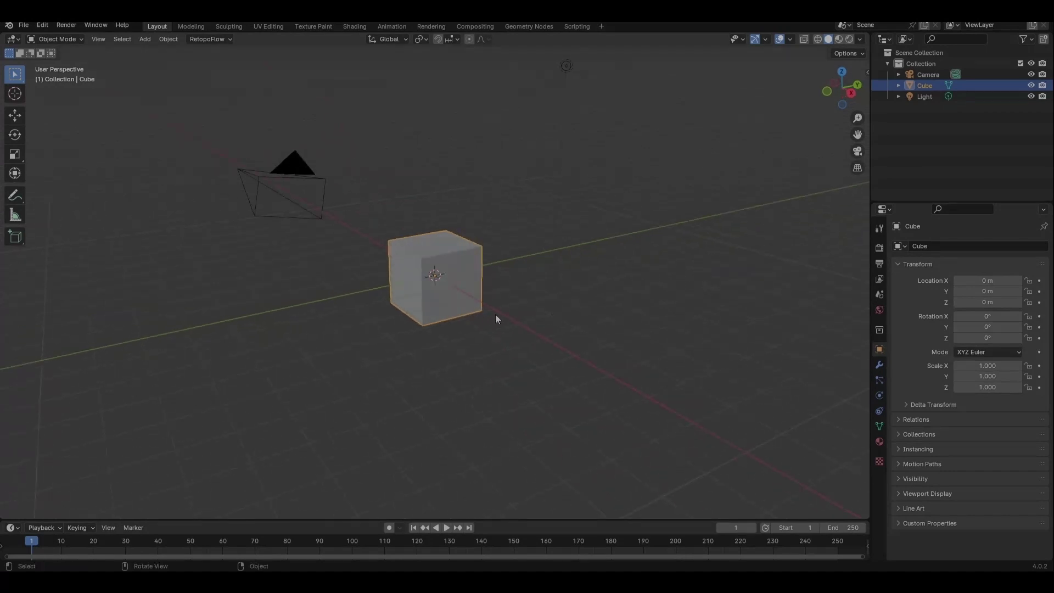
pyautogui.press('Tab')
pyautogui.moveTo(576, 295); pyautogui.dragTo(561, 294, button='middle')
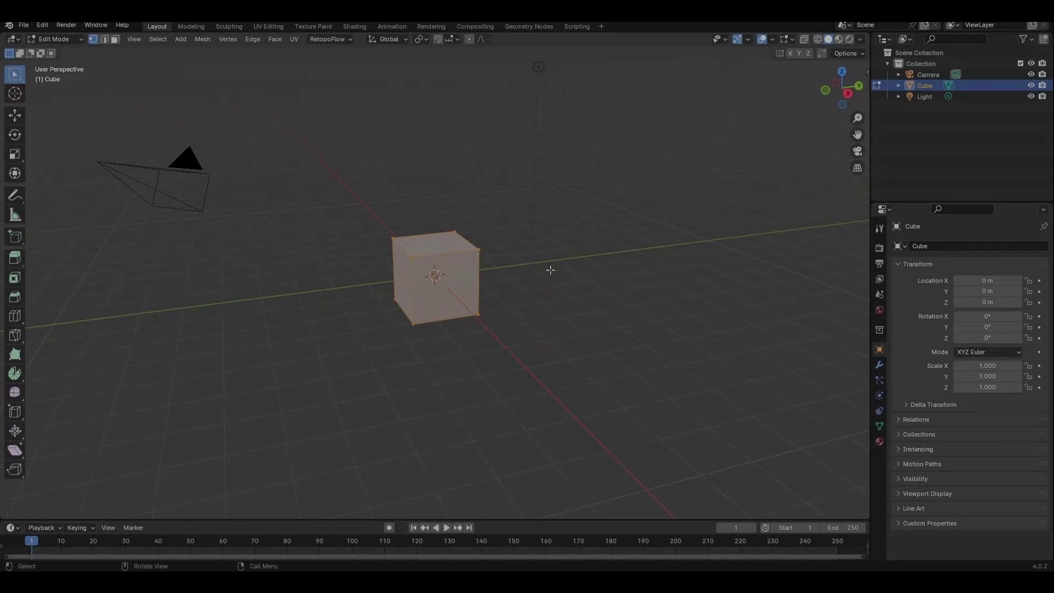
pyautogui.press('m')
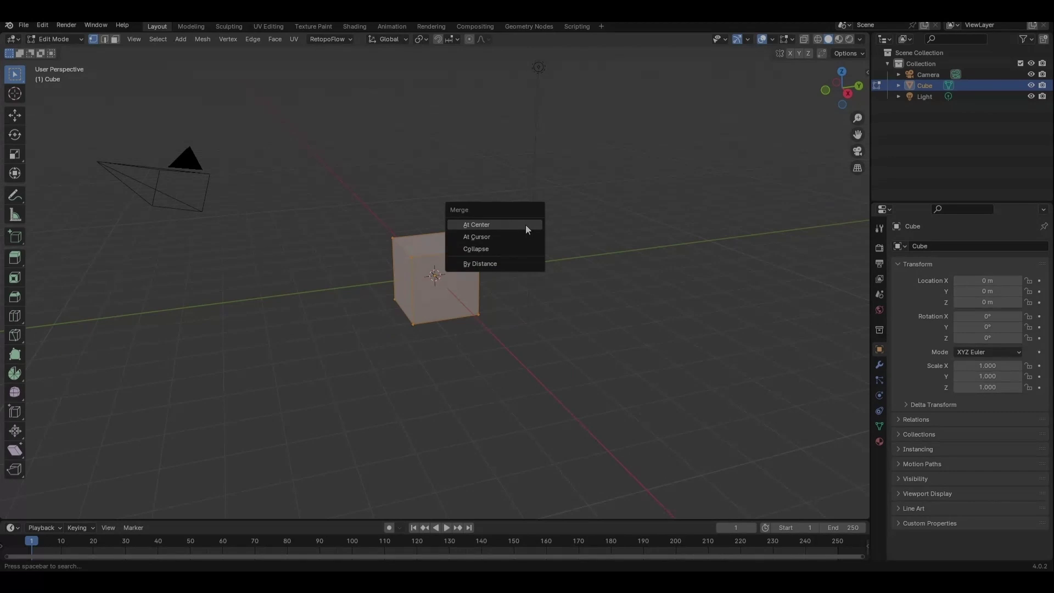
pyautogui.click(506, 223)
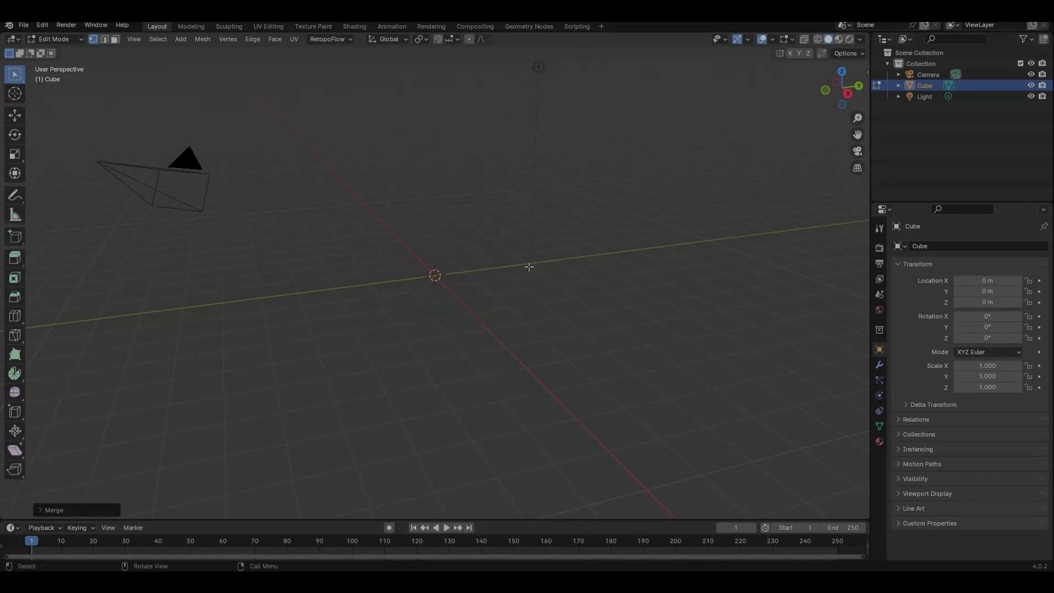
# Select the merged vertex and extrude it 10 m along the global Z axis
pyautogui.moveTo(331, 165); pyautogui.dragTo(510, 360)
pyautogui.moveTo(494, 324); pyautogui.dragTo(483, 313, button='middle')
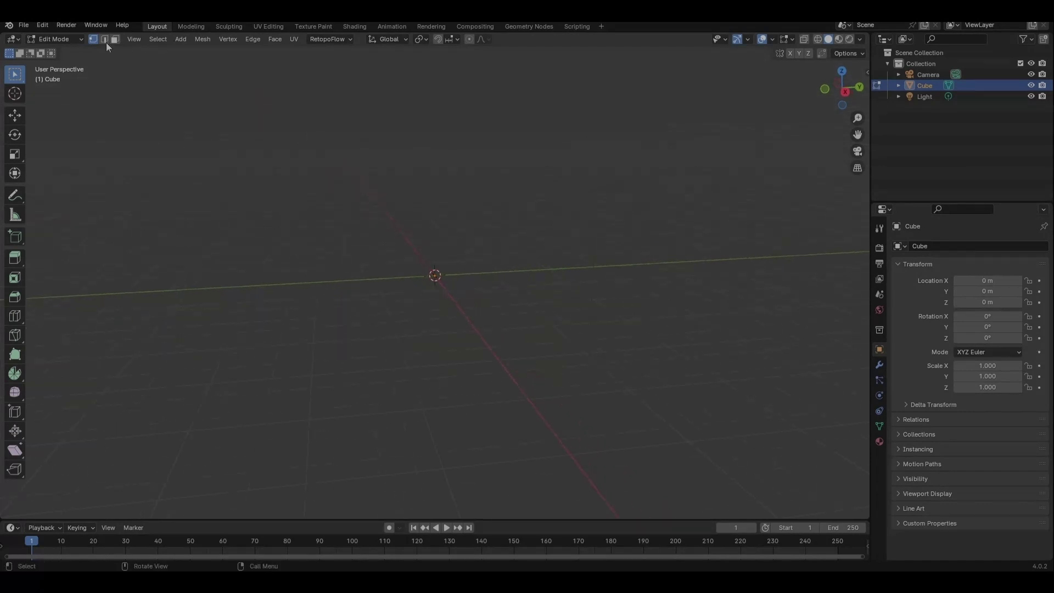
pyautogui.hotkey('alt', 'h')
pyautogui.keyDown('shift'); pyautogui.moveTo(634, 304); pyautogui.dragTo(582, 346, button='middle'); pyautogui.keyUp('shift')
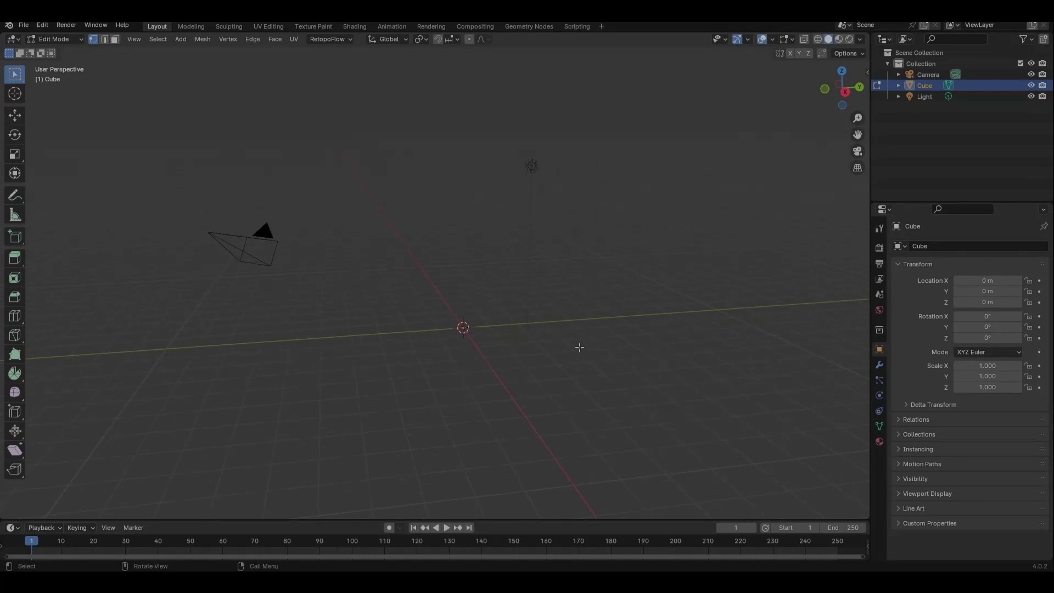
pyautogui.press('g')
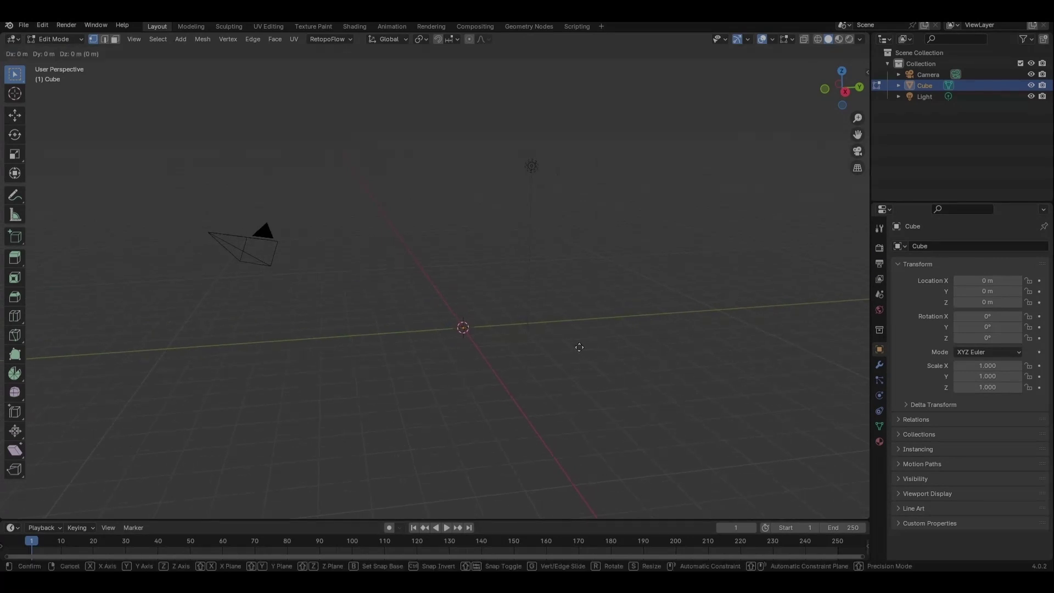
pyautogui.press('z')
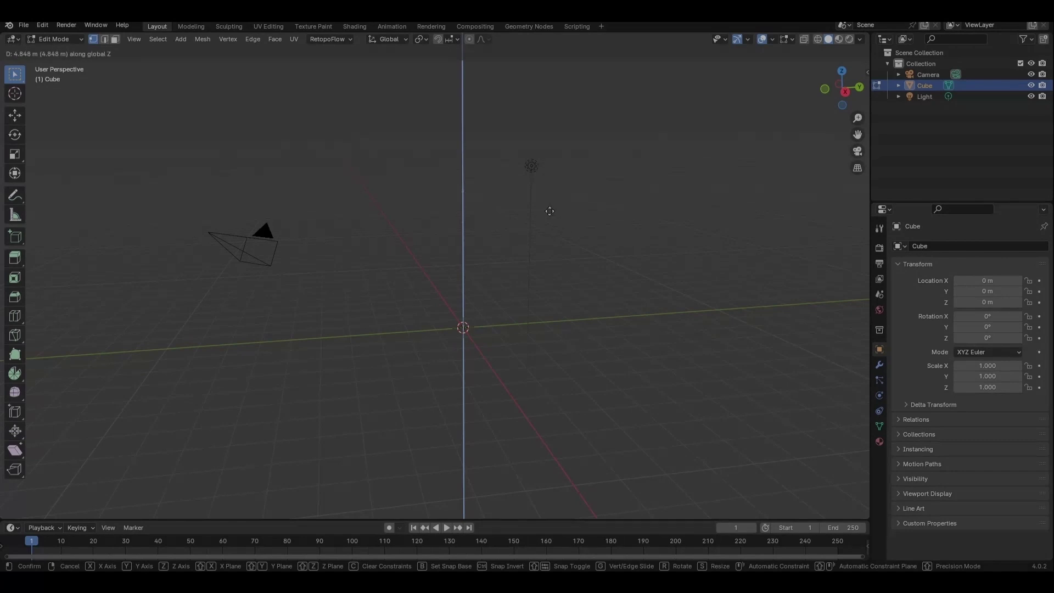
pyautogui.write('10')
pyautogui.press('Return')
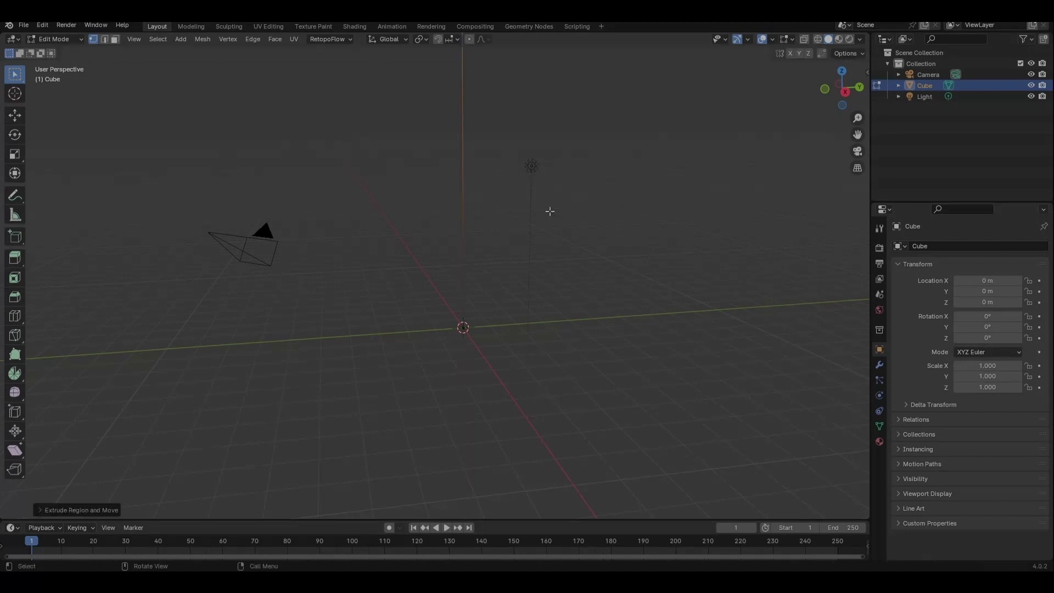
# Subdivide the vertical edge with a loop cut of 7 cuts
pyautogui.moveTo(549, 210); pyautogui.dragTo(502, 270, button='middle')
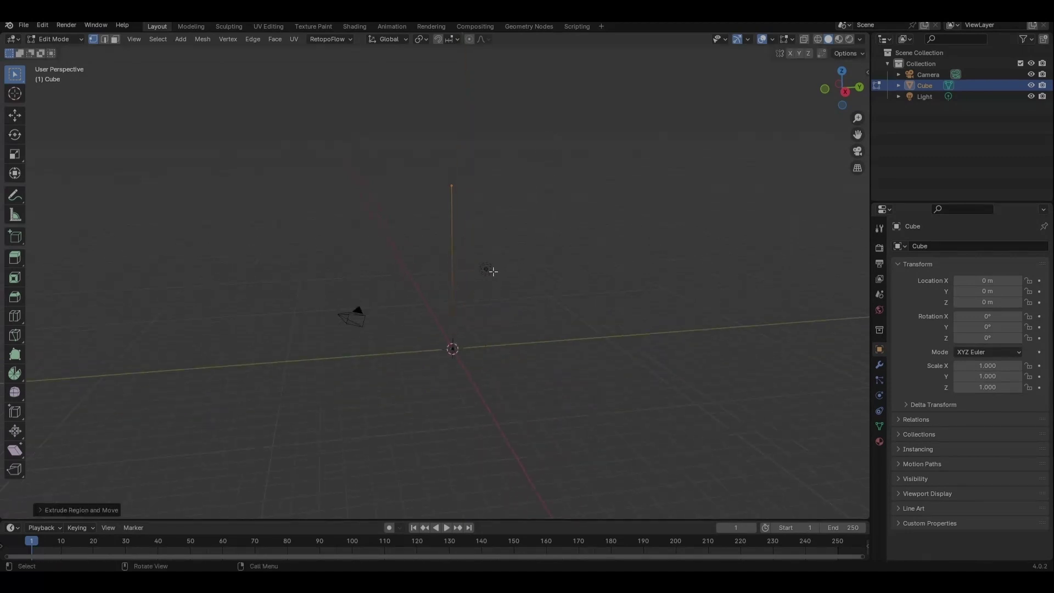
pyautogui.hotkey('ctrl', 'r')
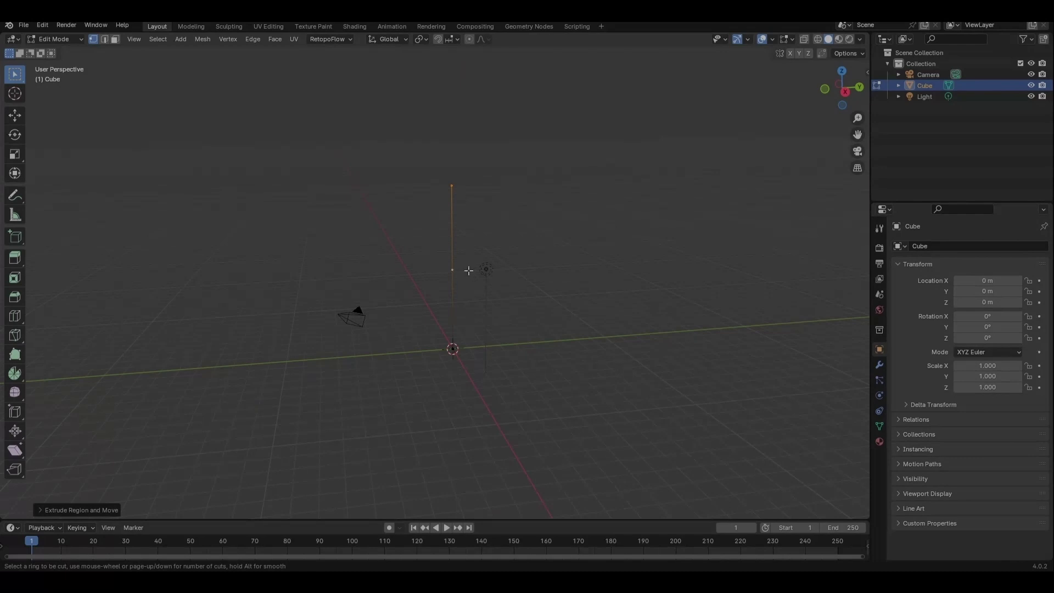
pyautogui.write('7')
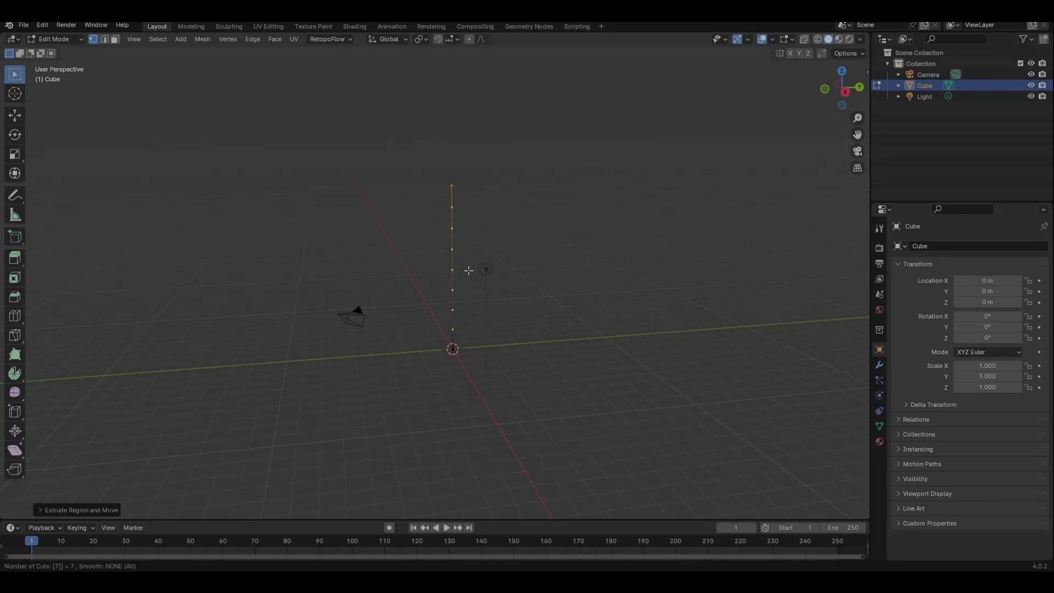
pyautogui.press('Return')
# Select the lowest vertex of the line at the origin and assign it to a new vertex group
pyautogui.moveTo(466, 381); pyautogui.dragTo(491, 340, button='middle')
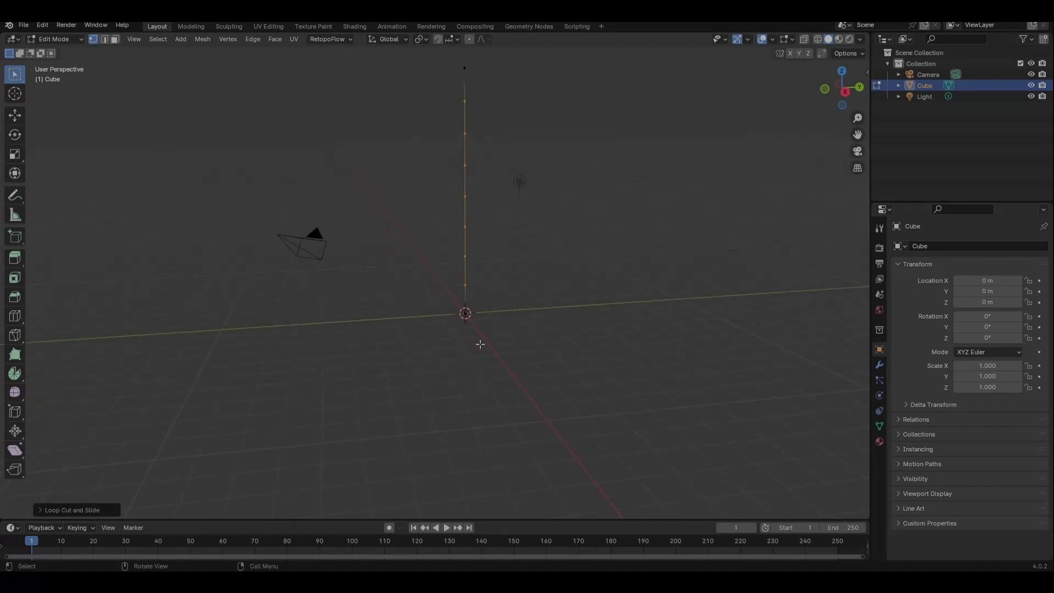
pyautogui.moveTo(419, 341); pyautogui.dragTo(511, 291)
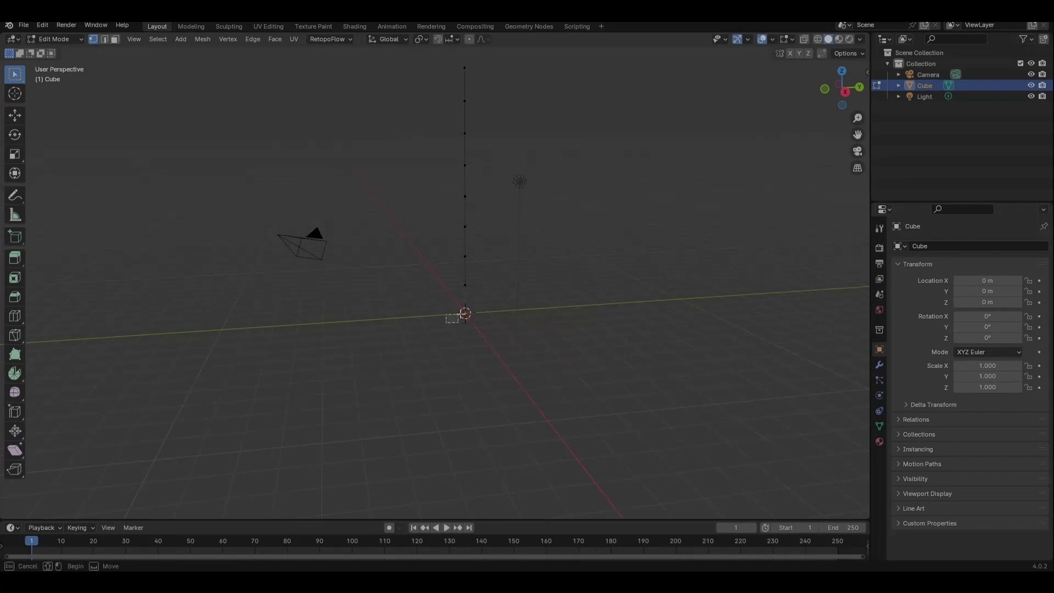
pyautogui.click(879, 427)
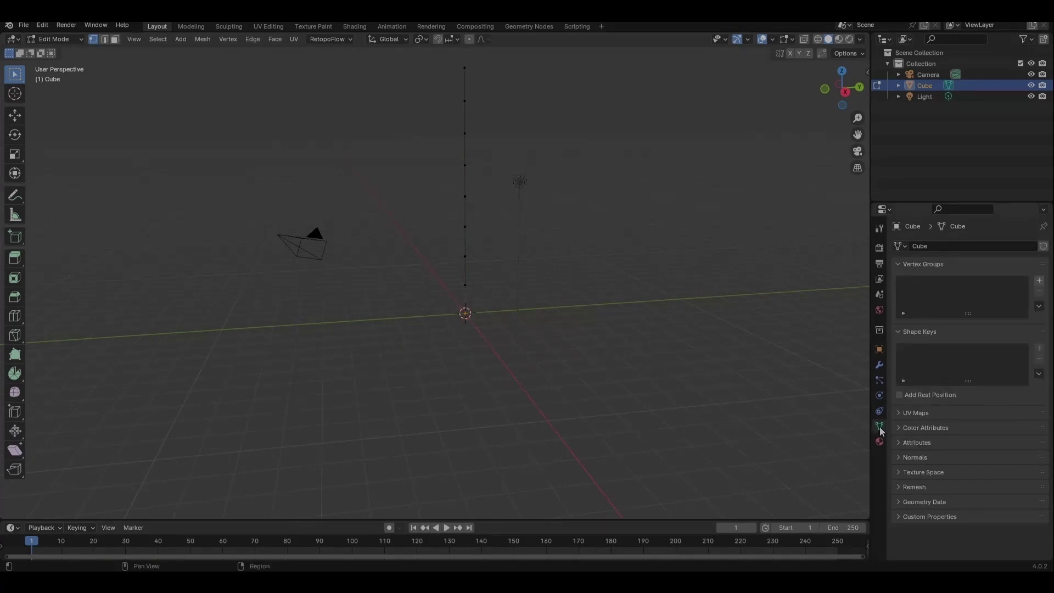
pyautogui.click(1039, 280)
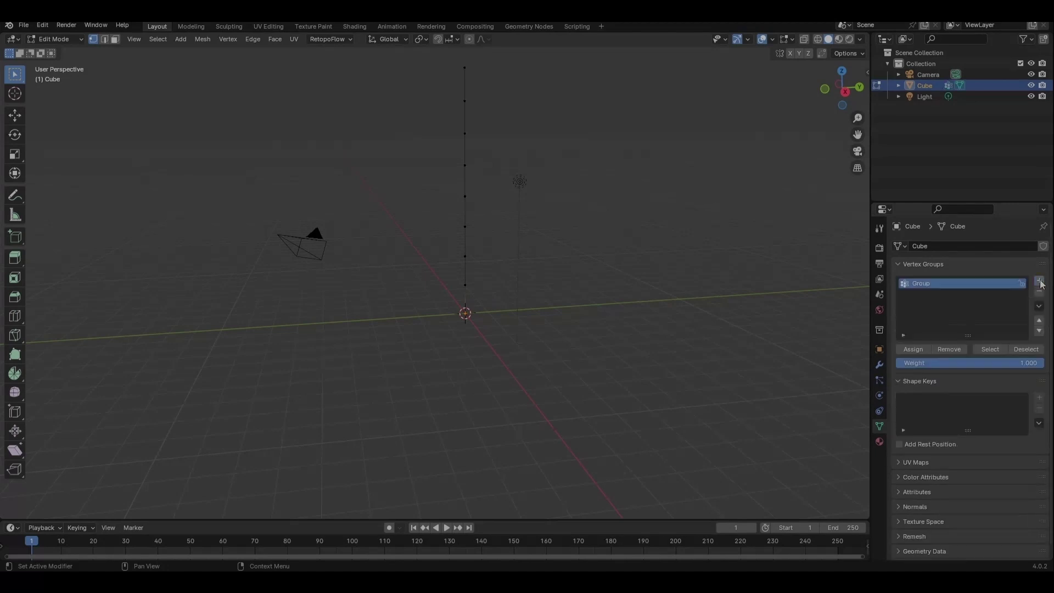
pyautogui.click(914, 352)
# Return to Object Mode and add a plain-axes empty at the world origin
pyautogui.press('Tab')
pyautogui.moveTo(555, 306); pyautogui.dragTo(585, 313, button='middle')
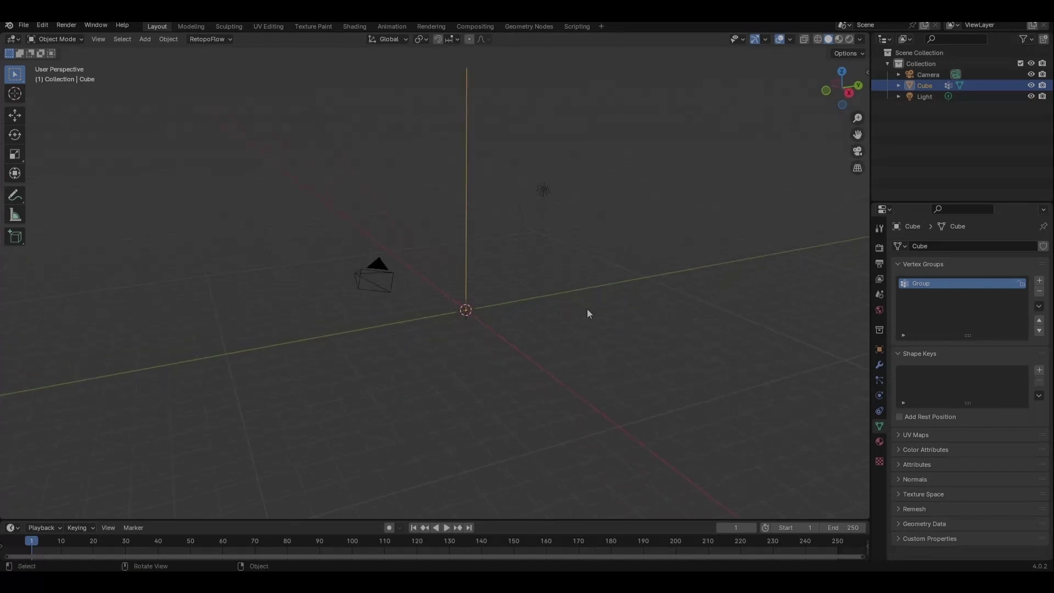
pyautogui.hotkey('shift', 'a')
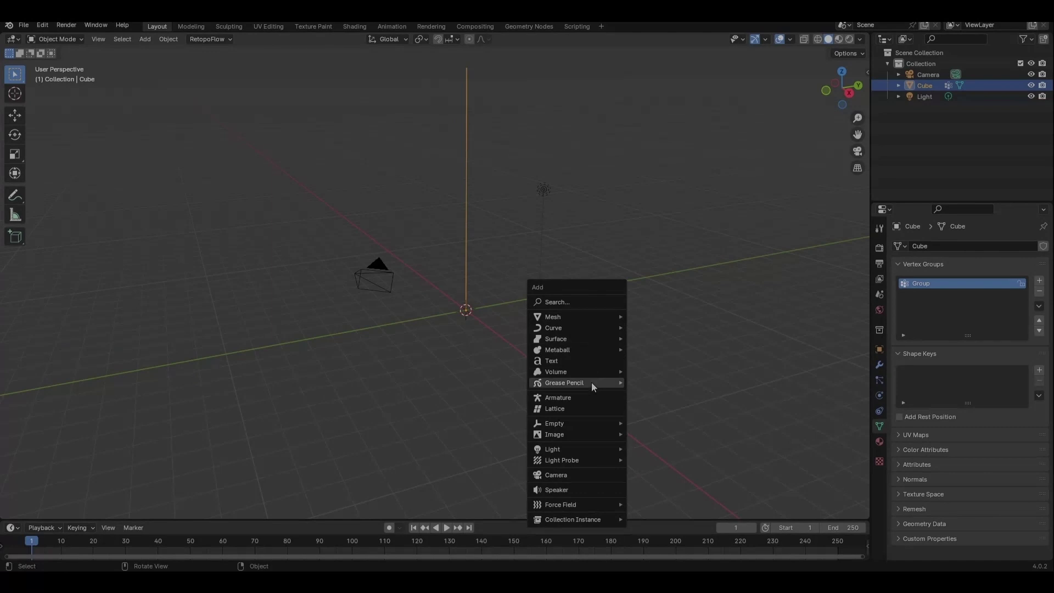
pyautogui.moveTo(594, 420)
pyautogui.click(670, 423)
pyautogui.click(577, 330)
# Select the vertical line object and add a Displace modifier to it
pyautogui.click(463, 233)
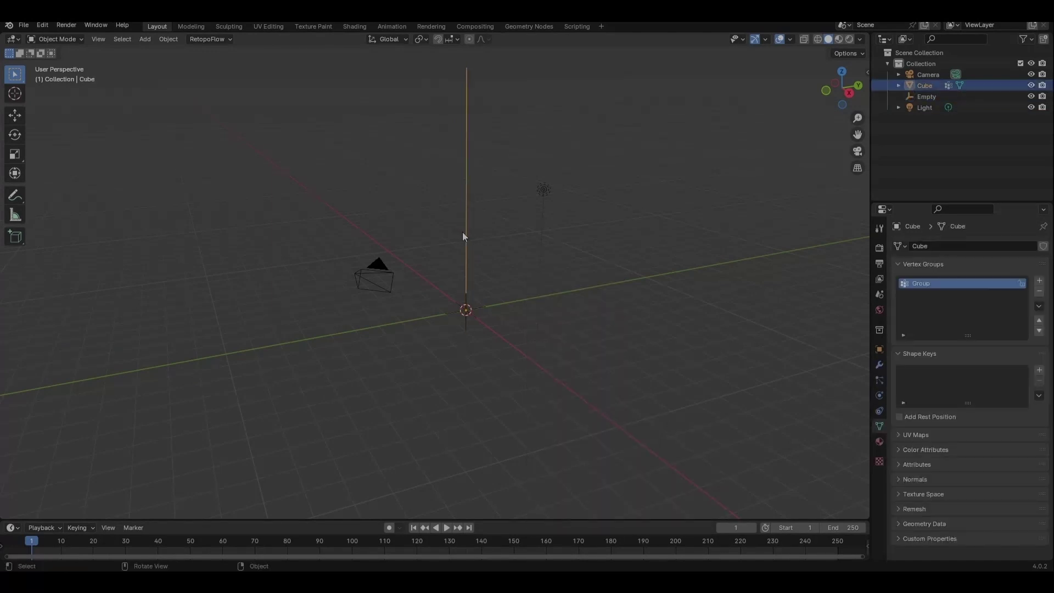
pyautogui.click(879, 365)
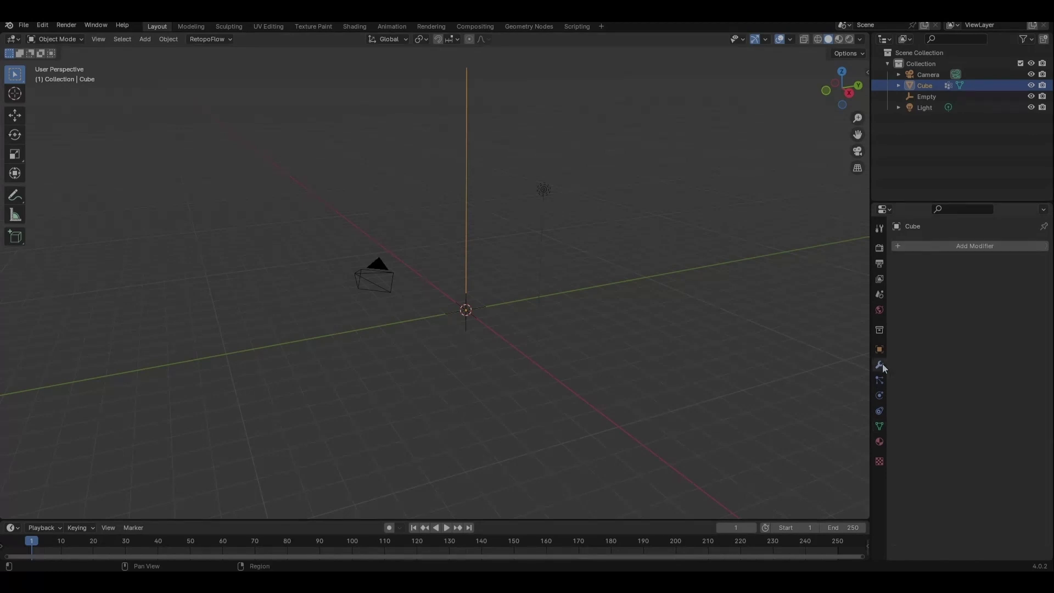
pyautogui.click(962, 243)
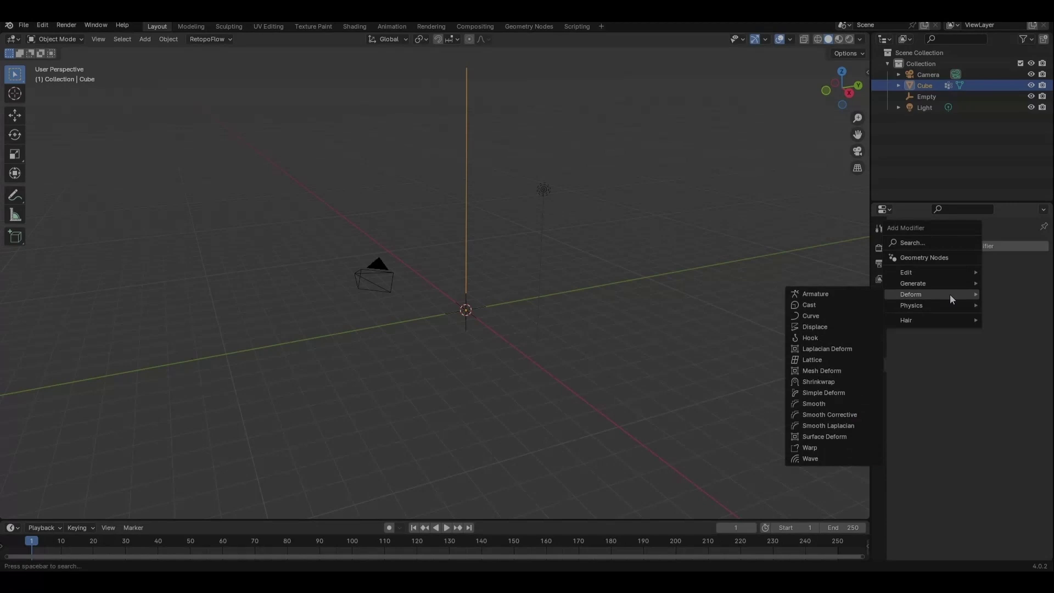
pyautogui.moveTo(936, 283)
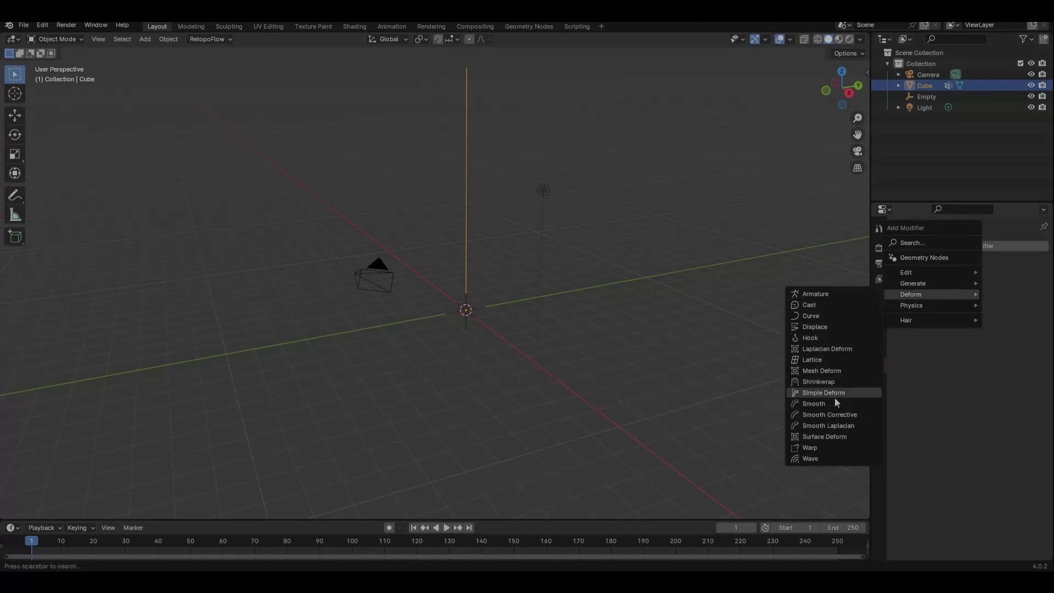
pyautogui.click(828, 327)
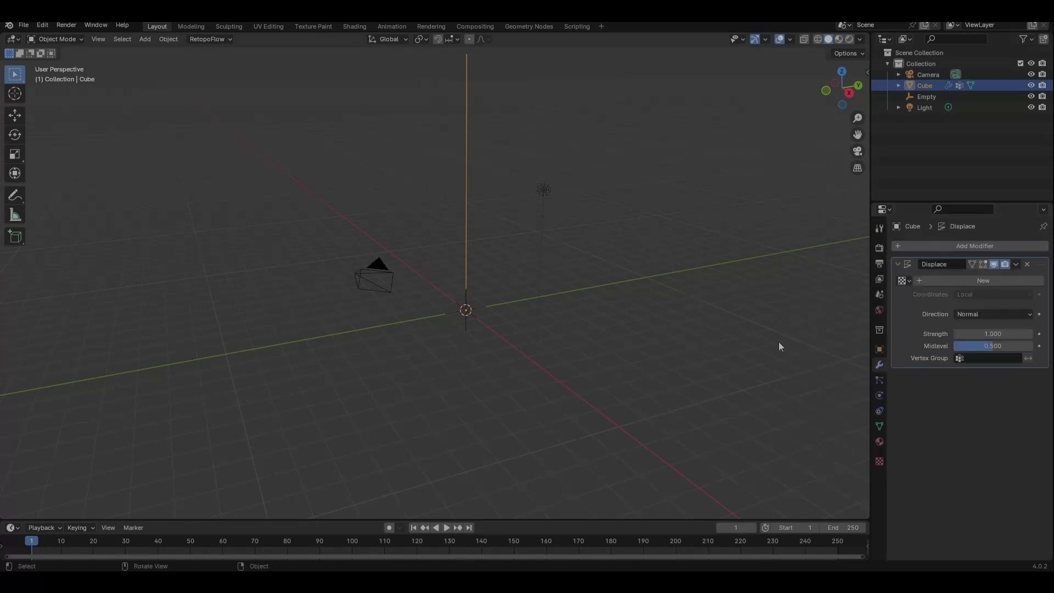
# Delete the line's Displace modifier and add a fresh Displace modifier in its place
pyautogui.click(1028, 265)
pyautogui.click(951, 248)
pyautogui.moveTo(949, 250)
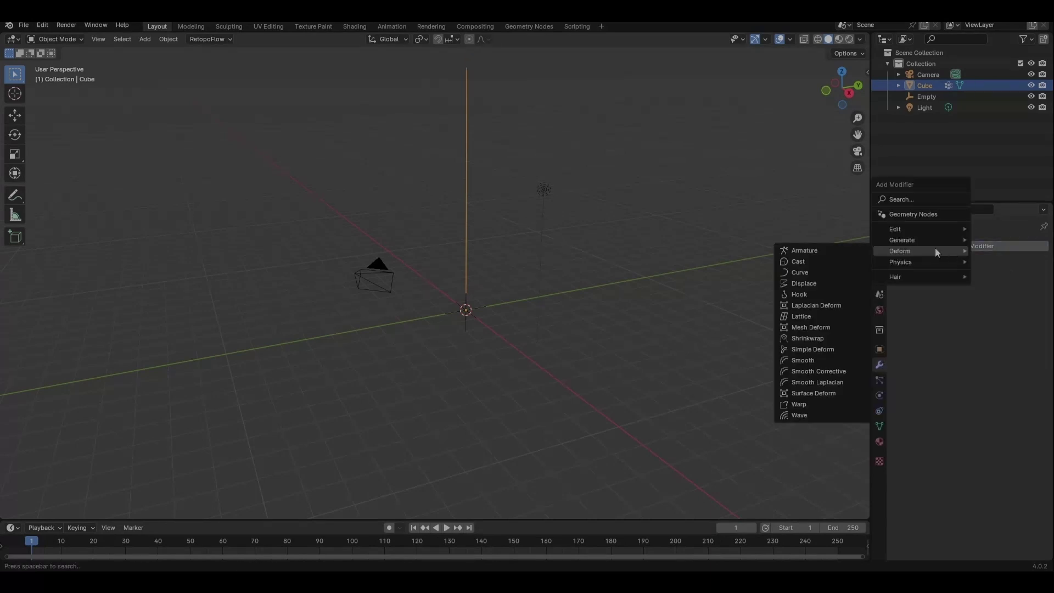
pyautogui.click(827, 287)
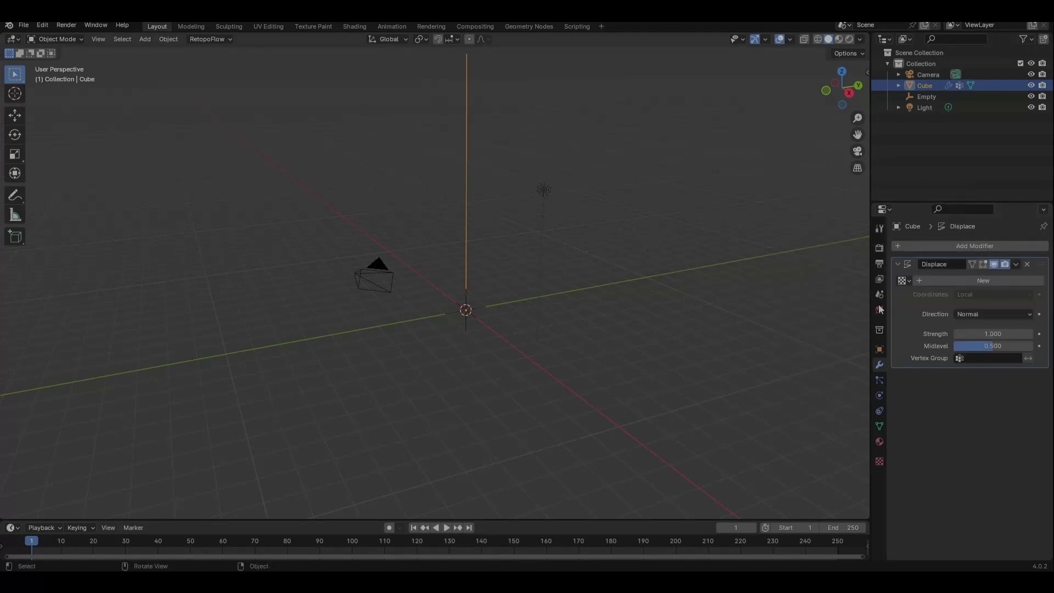
# Create a new texture for the Displace modifier and set its type to Clouds
pyautogui.click(970, 282)
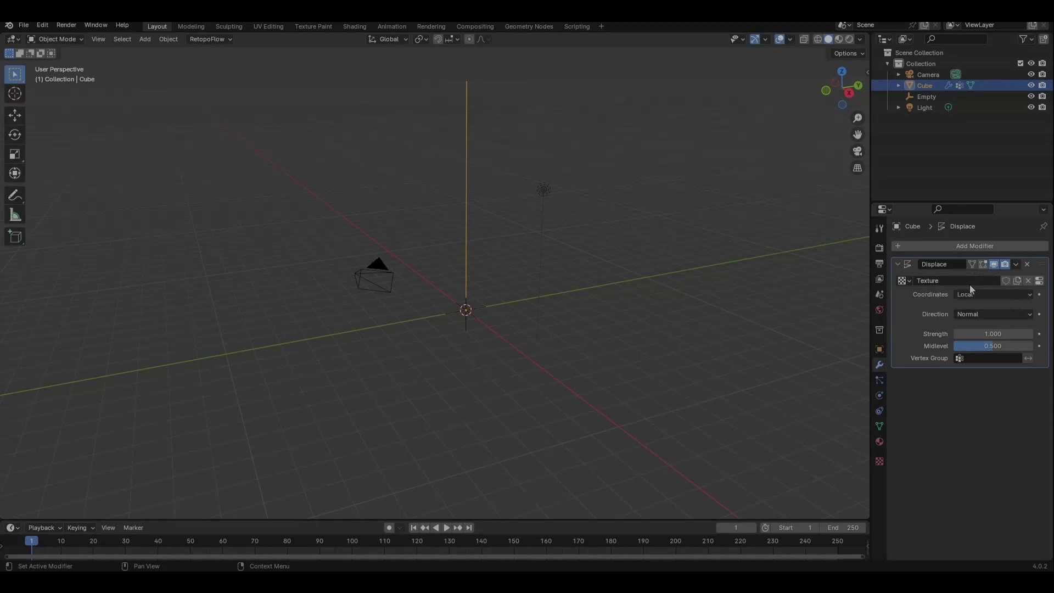
pyautogui.click(1028, 281)
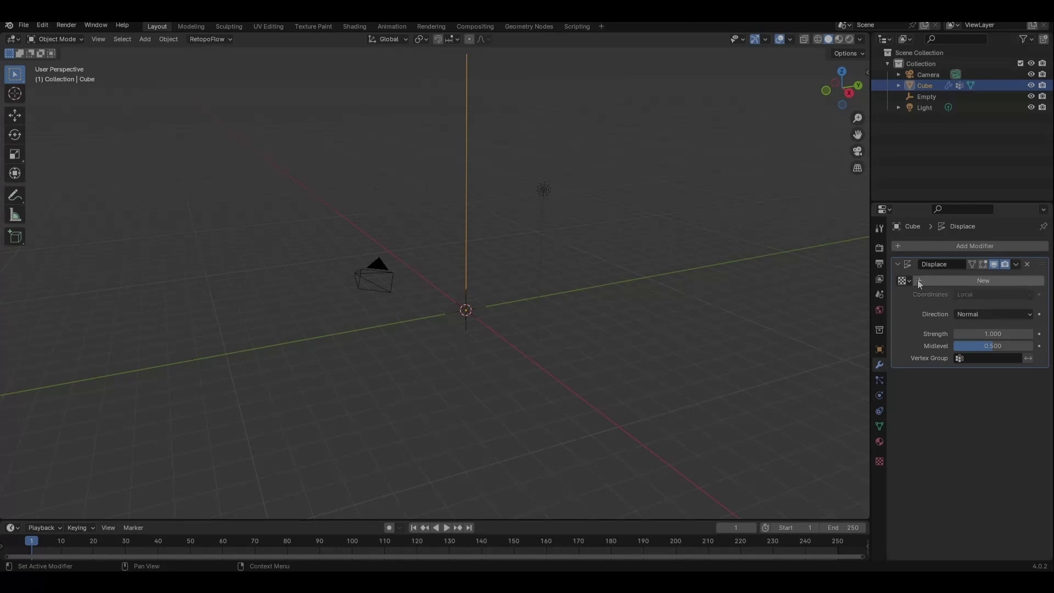
pyautogui.click(988, 283)
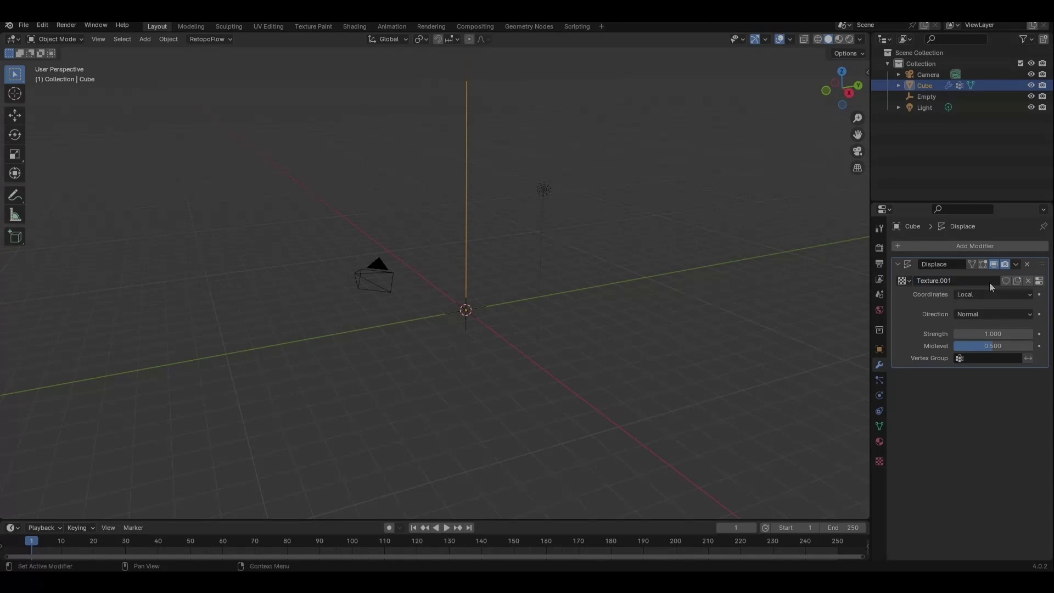
pyautogui.click(1039, 281)
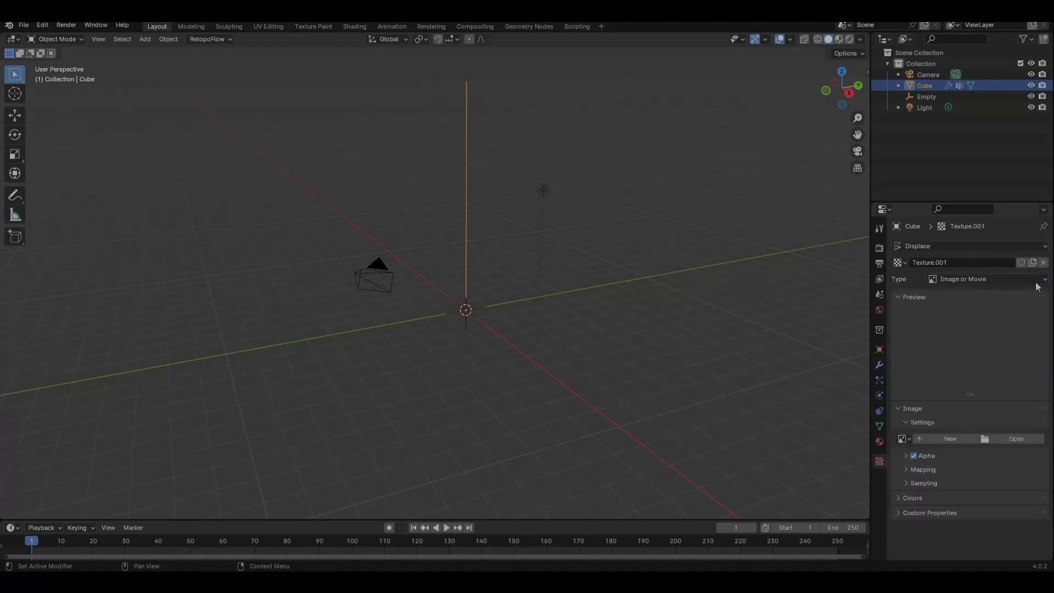
pyautogui.click(967, 280)
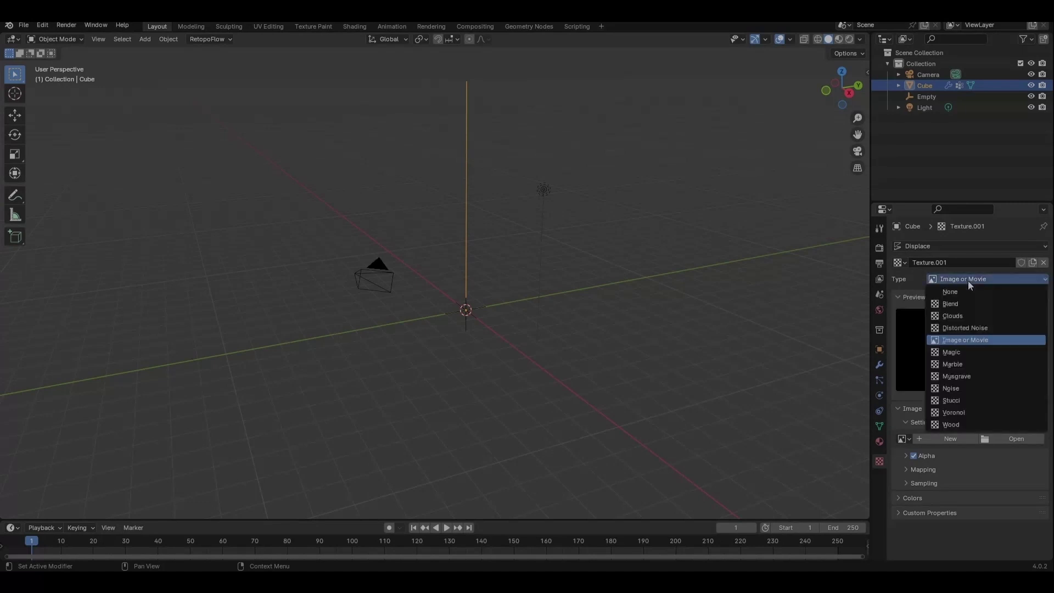
pyautogui.click(963, 316)
# Set the Clouds texture's size to 1 and return to the Displace modifier settings
pyautogui.click(995, 475)
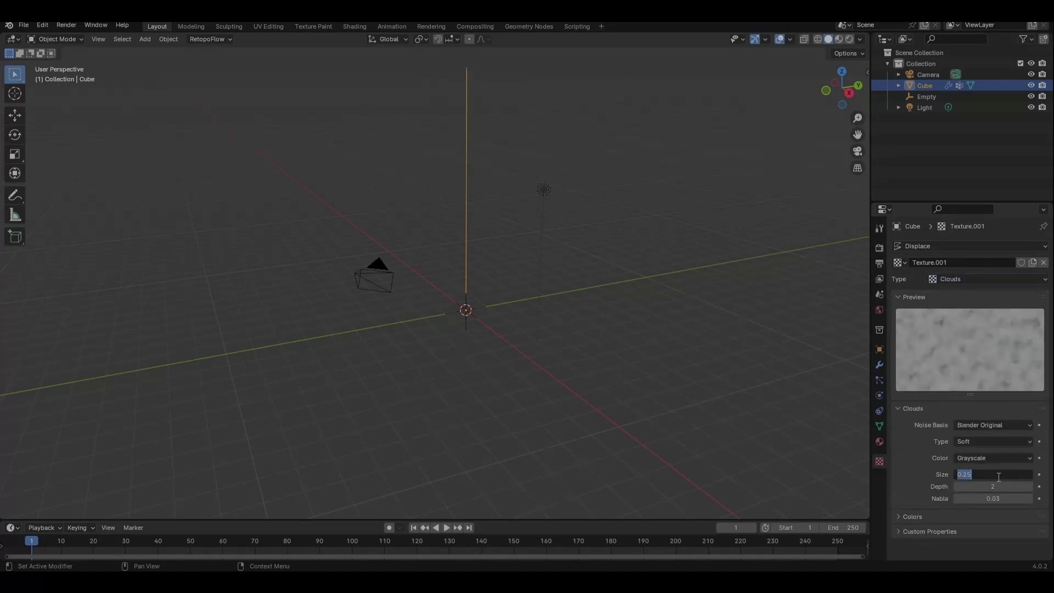
pyautogui.write('1')
pyautogui.press('Return')
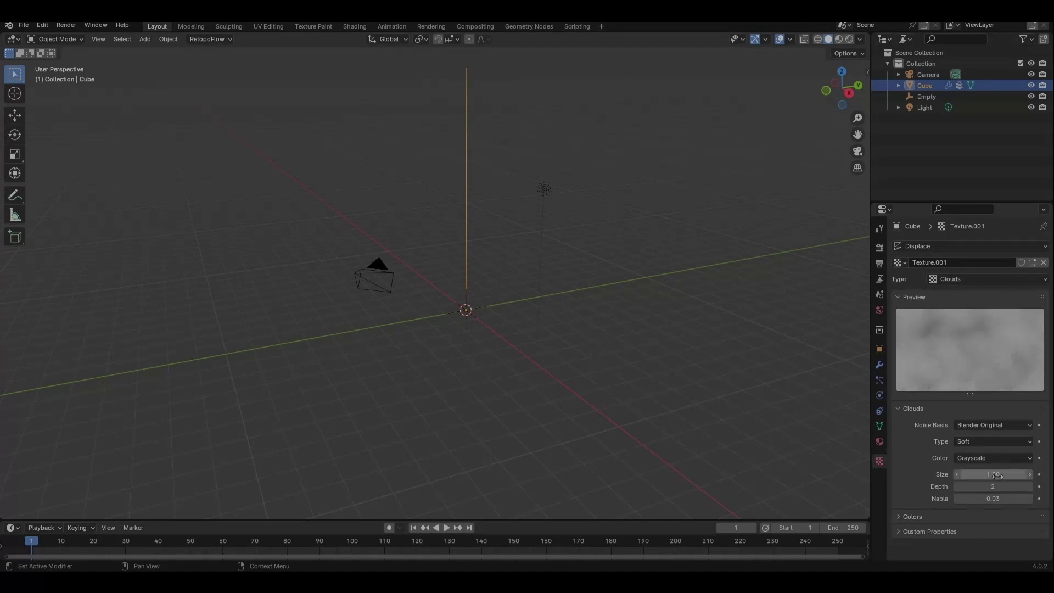
pyautogui.moveTo(527, 304); pyautogui.dragTo(664, 308, button='middle')
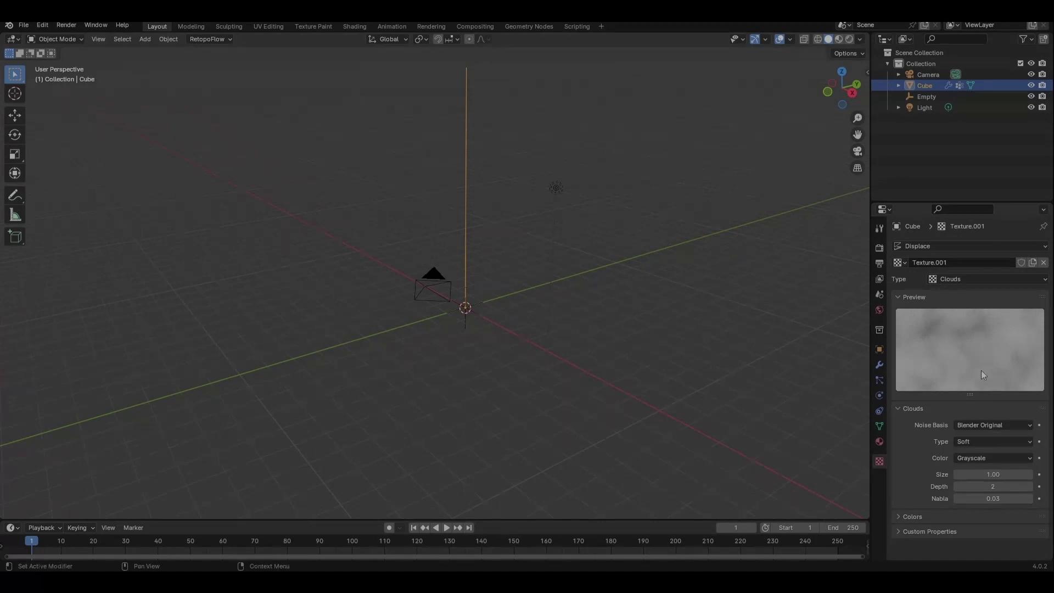
pyautogui.click(879, 365)
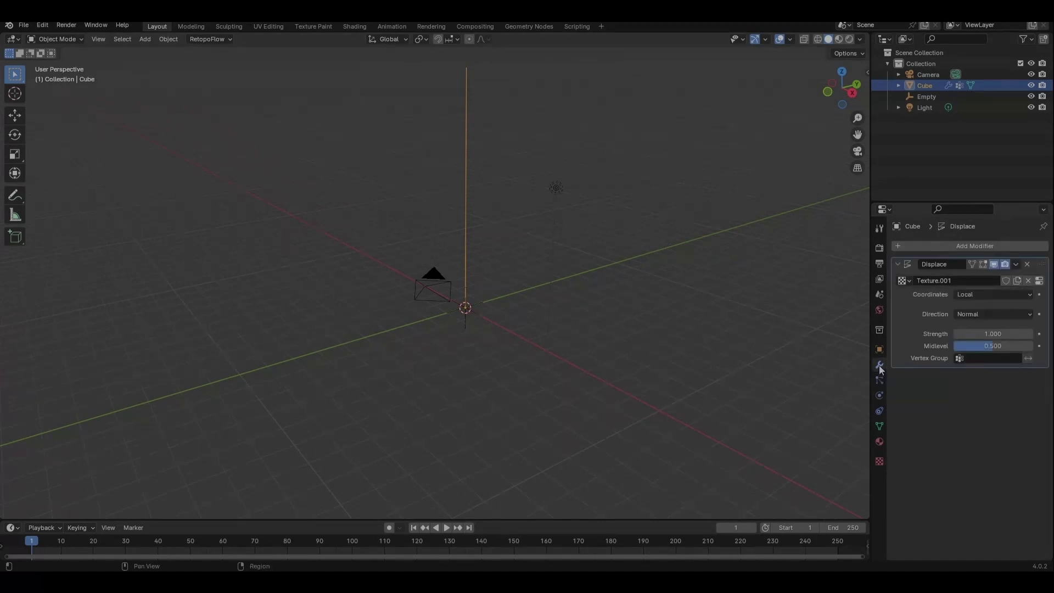
# Set the line's Displace modifier to the X direction with a strength of 1.2
pyautogui.click(984, 313)
pyautogui.click(974, 315)
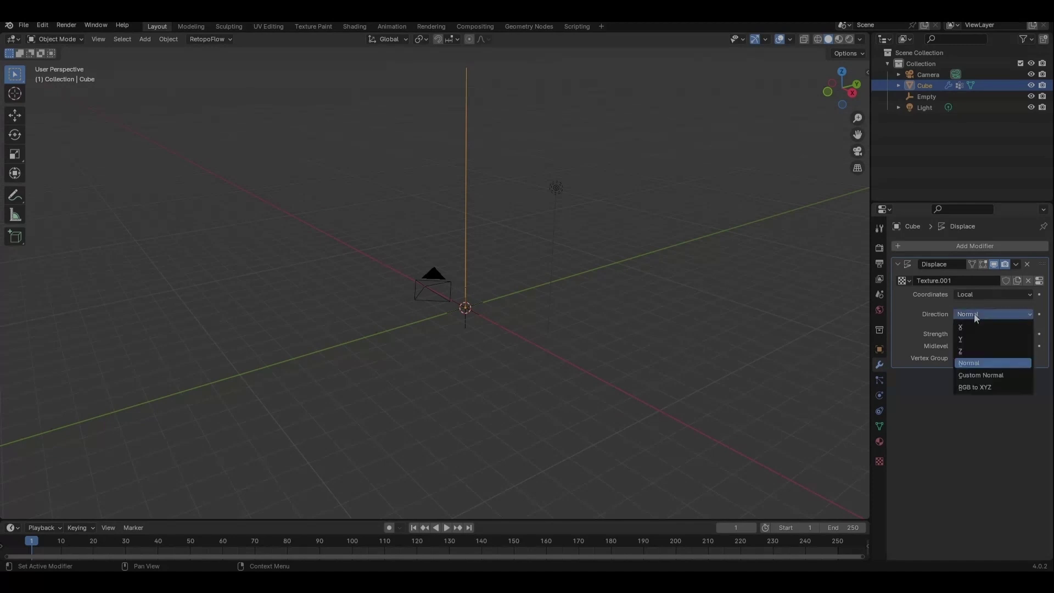
pyautogui.click(973, 326)
pyautogui.moveTo(634, 269); pyautogui.dragTo(661, 275, button='middle')
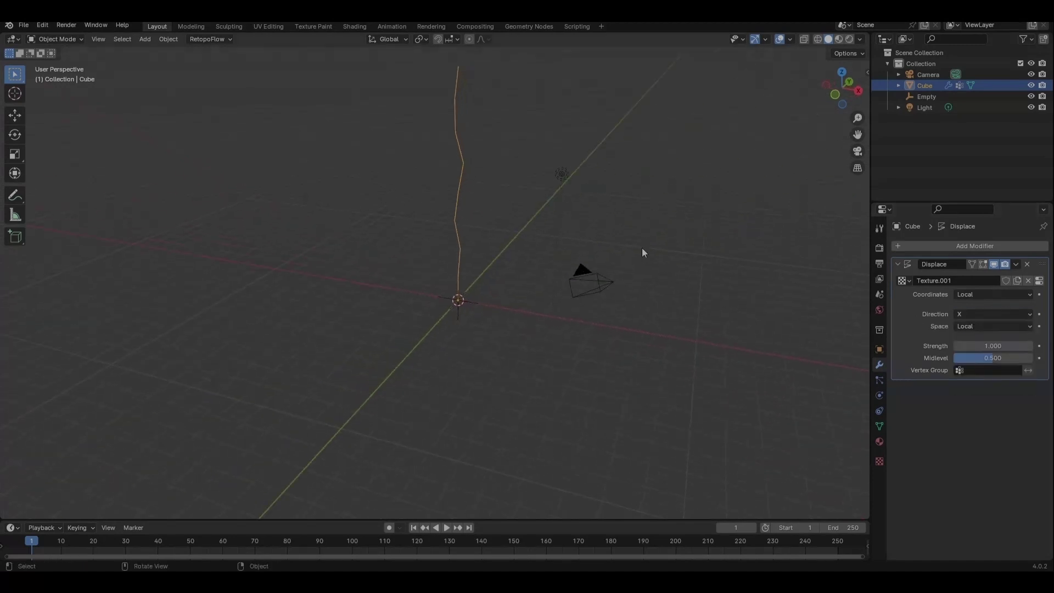
pyautogui.click(983, 345)
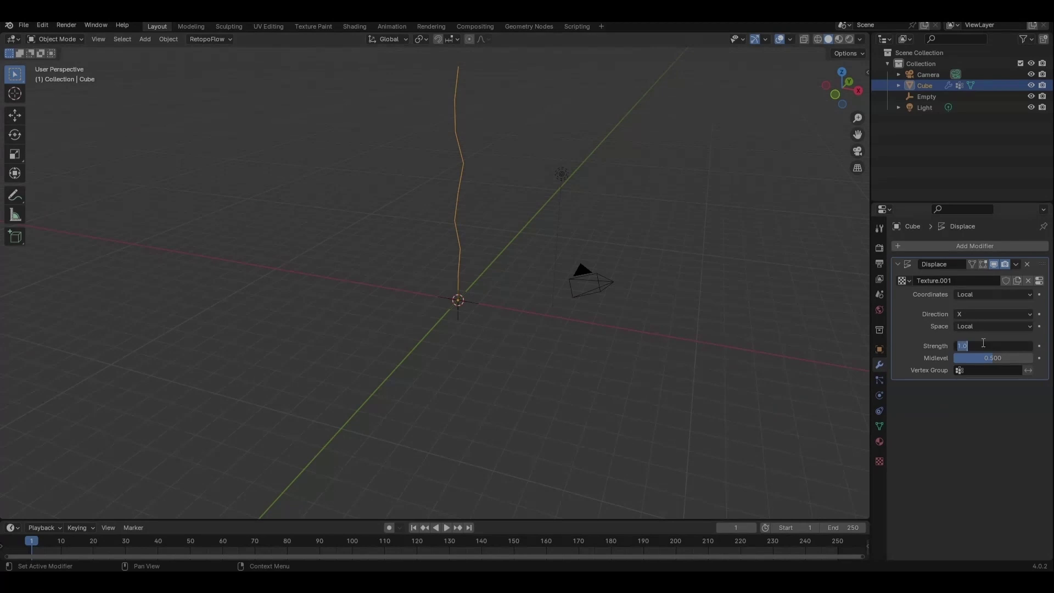
pyautogui.write('1.2')
pyautogui.press('Return')
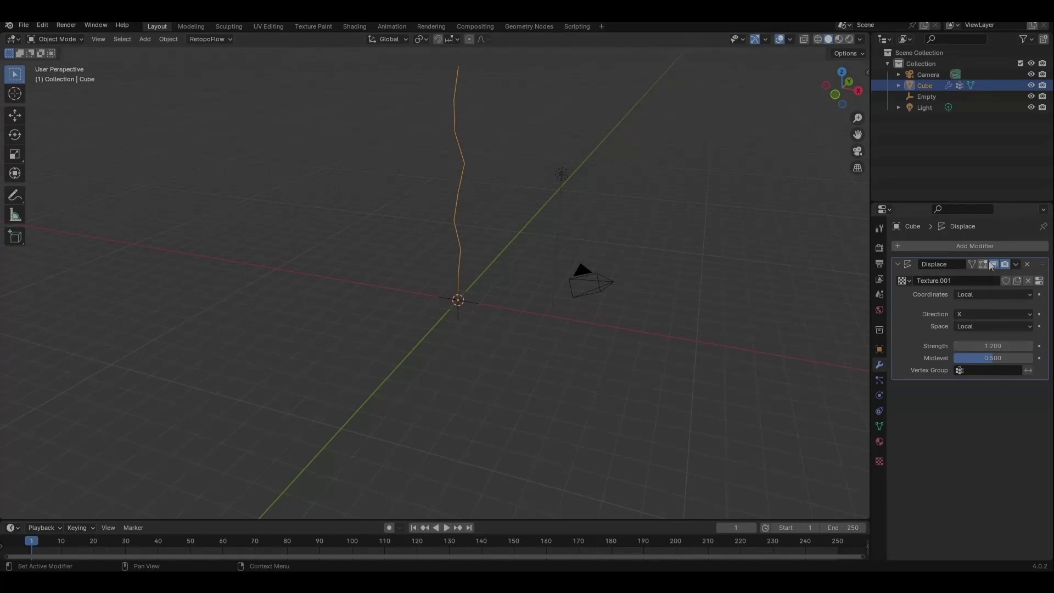
# Add a Subdivision Surface modifier with viewport and render levels of 4 and place it above the Displace modifier
pyautogui.click(979, 245)
pyautogui.moveTo(979, 243)
pyautogui.moveTo(940, 232)
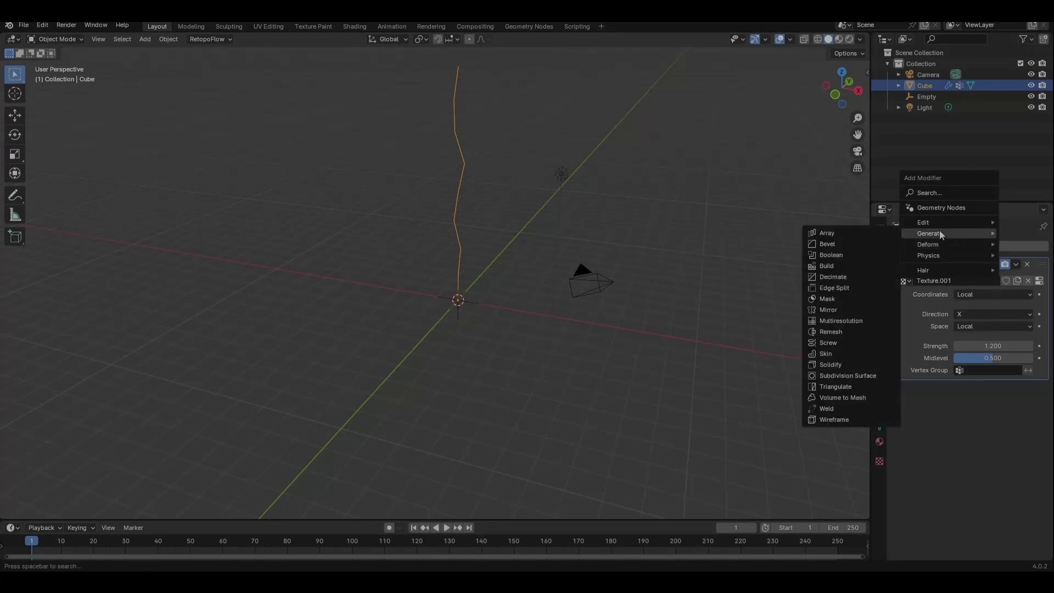
pyautogui.click(847, 376)
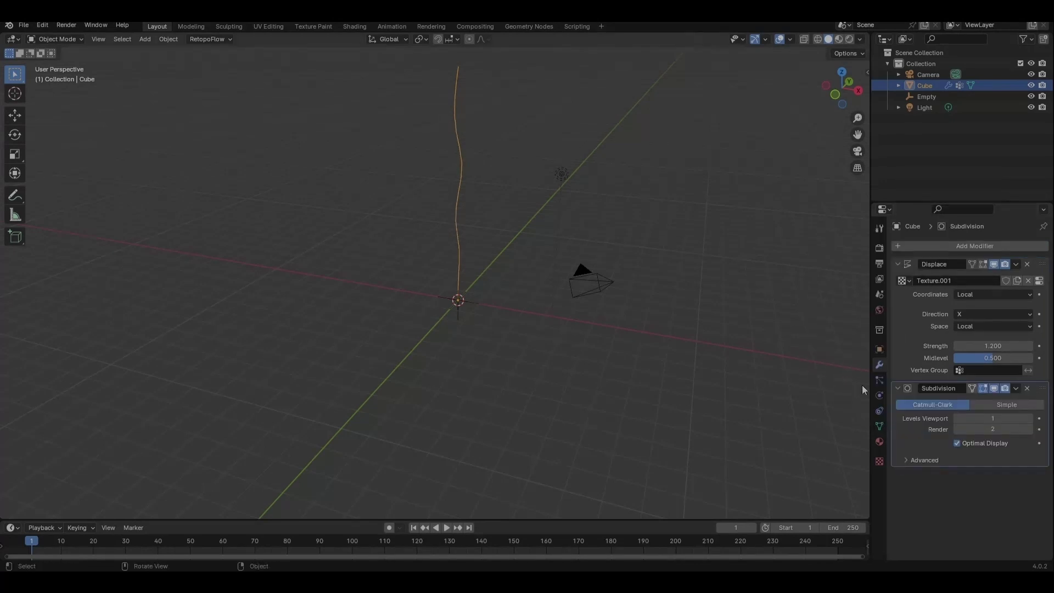
pyautogui.click(1030, 418)
pyautogui.click(1030, 419)
pyautogui.click(1030, 418)
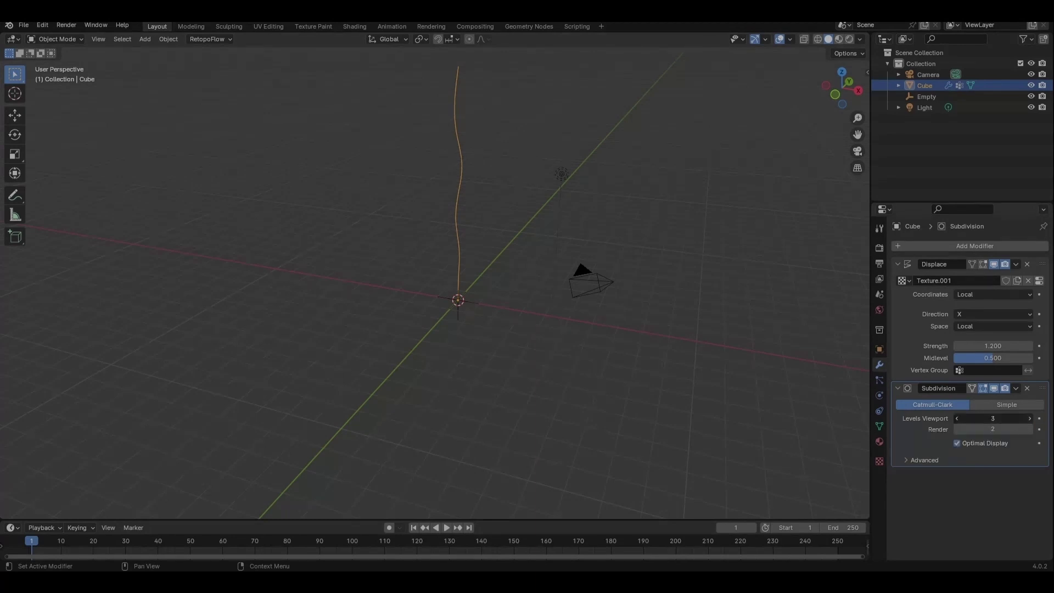
pyautogui.click(1030, 429)
pyautogui.click(1030, 430)
pyautogui.moveTo(1042, 389); pyautogui.dragTo(1048, 265)
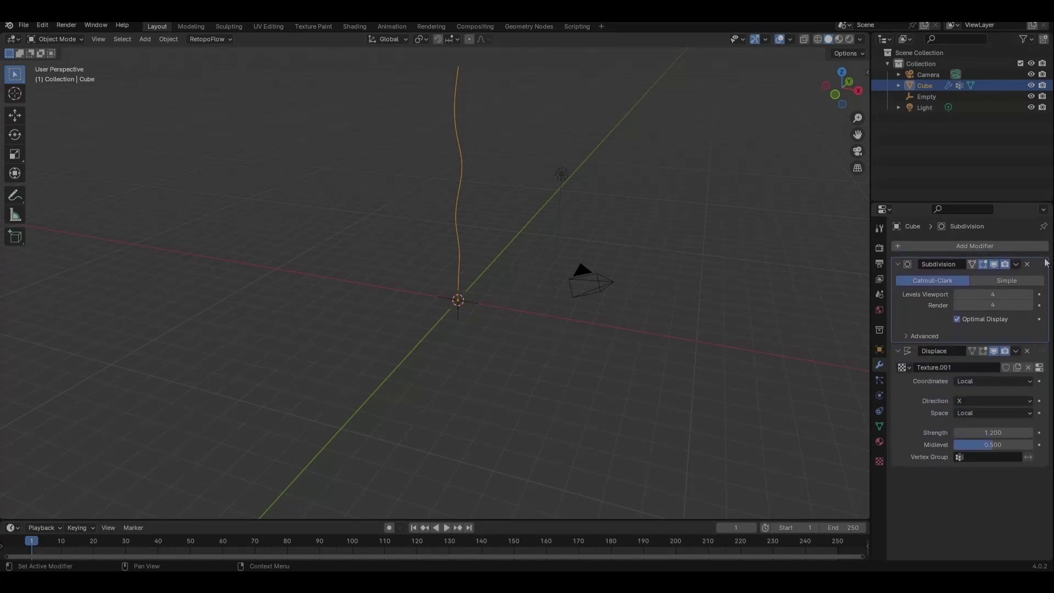
pyautogui.moveTo(370, 207); pyautogui.dragTo(606, 220, button='middle')
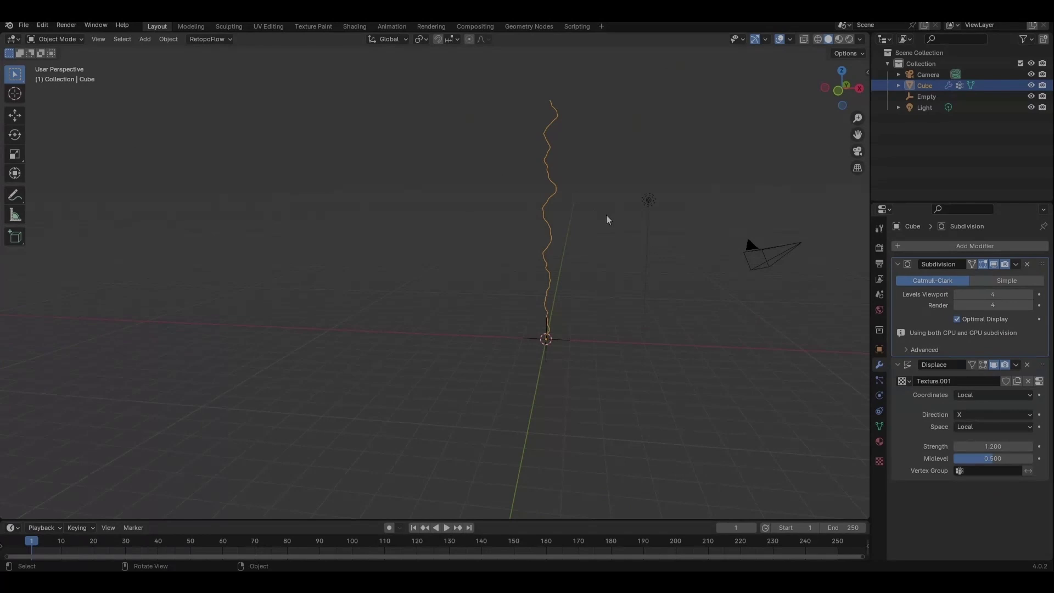
# Duplicate the Displace modifier twice so the line has three Displace modifiers
pyautogui.click(910, 400)
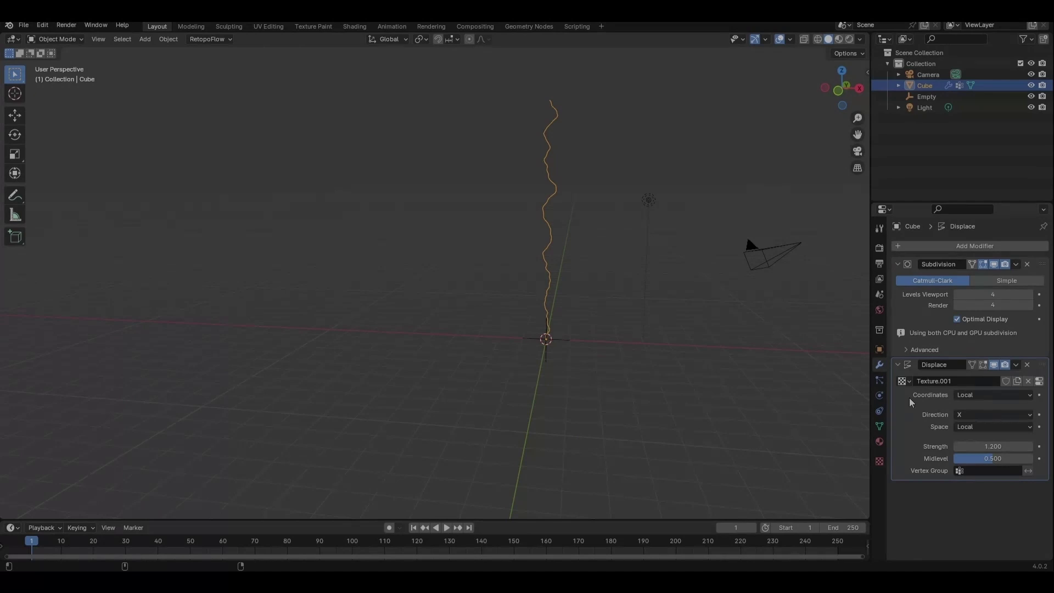
pyautogui.hotkey('shift', 'd')
pyautogui.hotkey('shift', 'd')
pyautogui.scroll(-1, 933, 404)
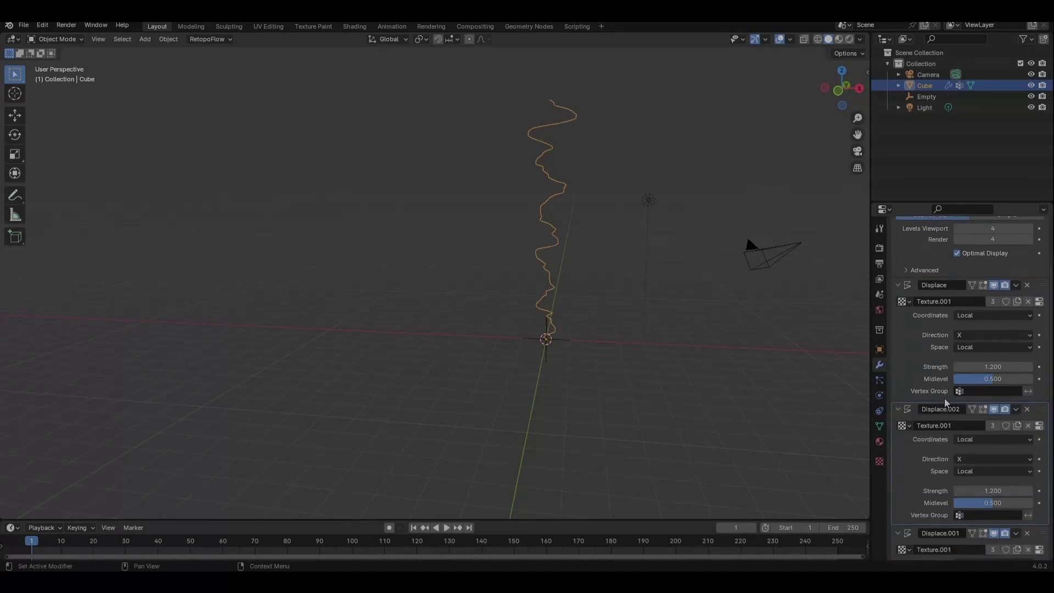
pyautogui.scroll(-5, 970, 403)
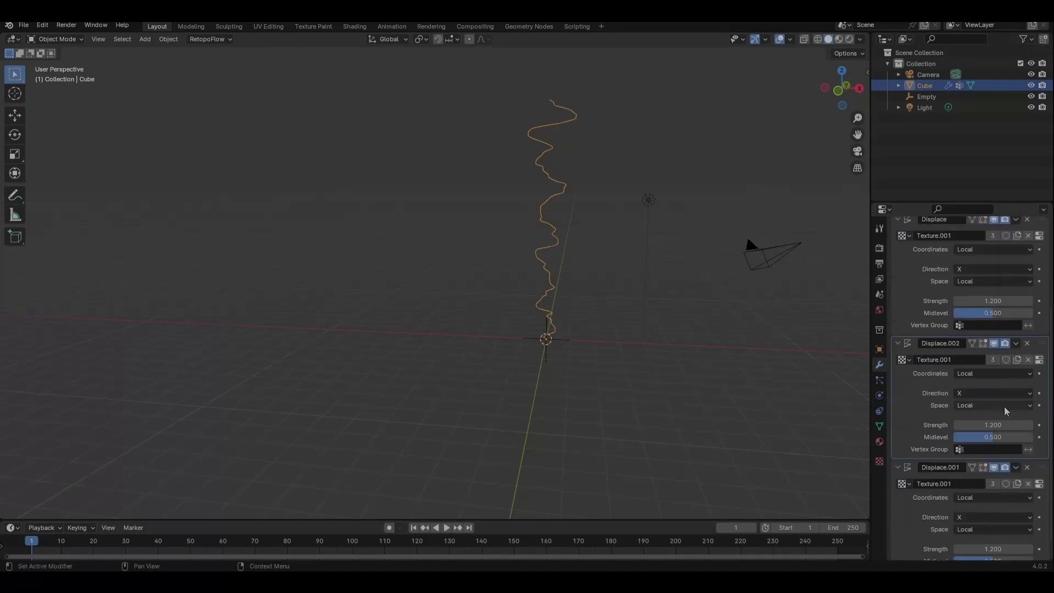
# Set the second Displace modifier's direction to Y and the third one's direction to Z
pyautogui.click(964, 393)
pyautogui.click(976, 418)
pyautogui.scroll(-1, 976, 418)
pyautogui.click(971, 493)
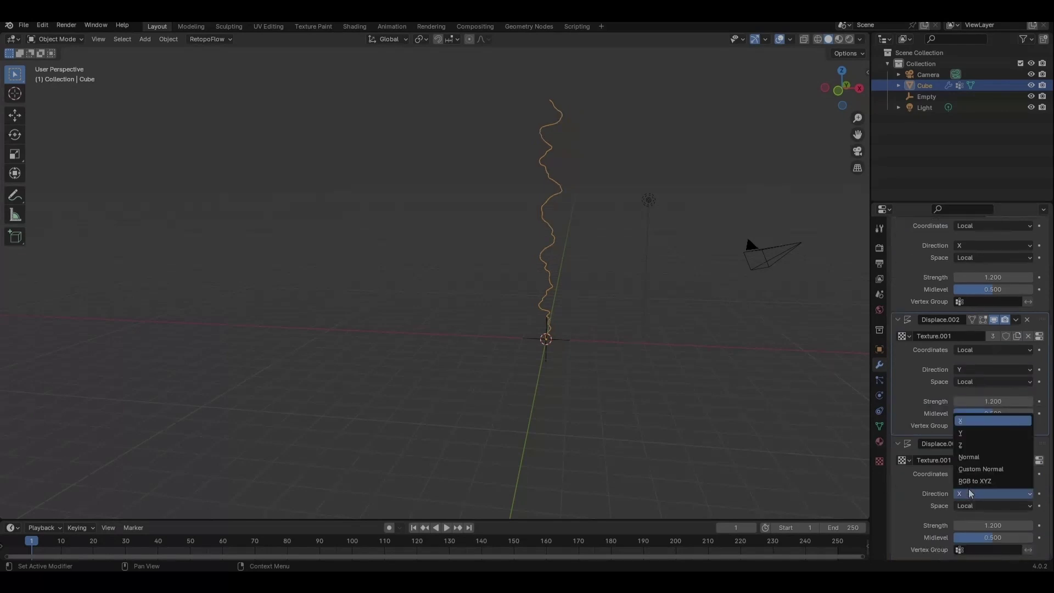
pyautogui.click(966, 444)
pyautogui.moveTo(661, 383); pyautogui.dragTo(655, 374, button='middle')
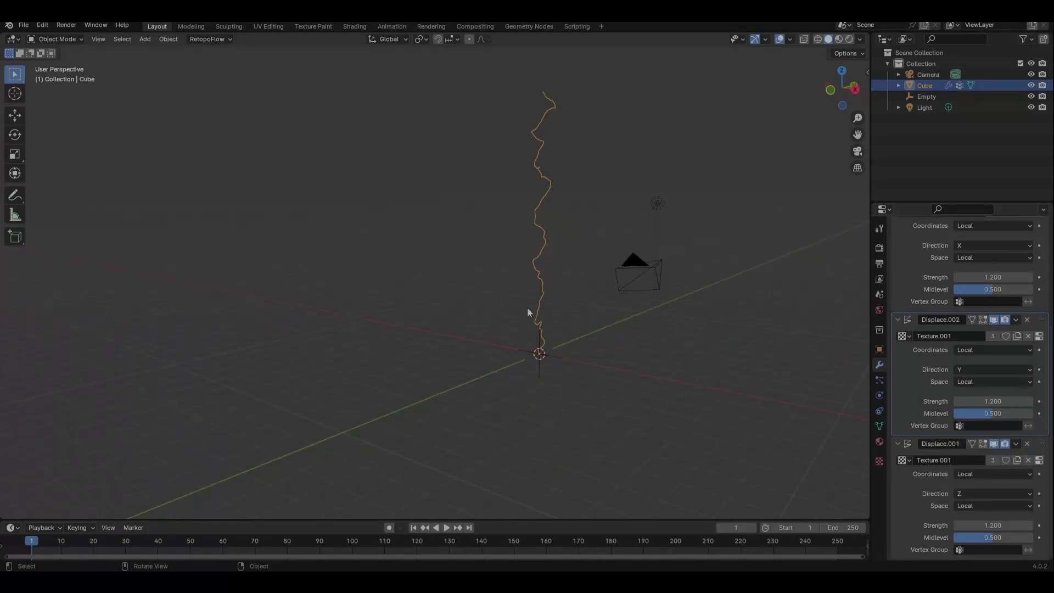
# Set the strength of the Z-direction Displace modifier to 1.1
pyautogui.doubleClick(1011, 526)
pyautogui.write('1.1')
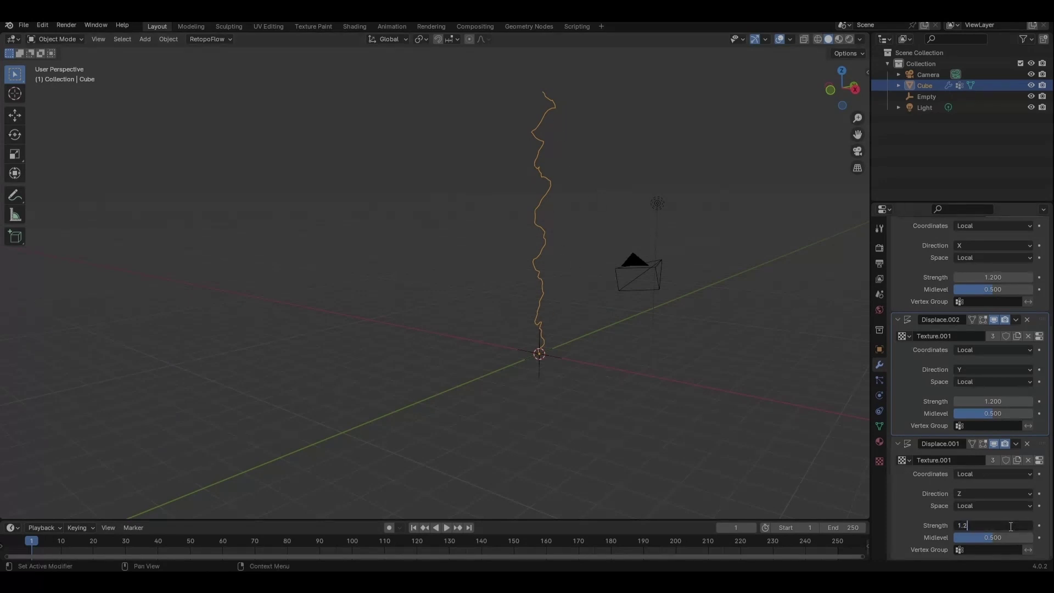
pyautogui.press('Return')
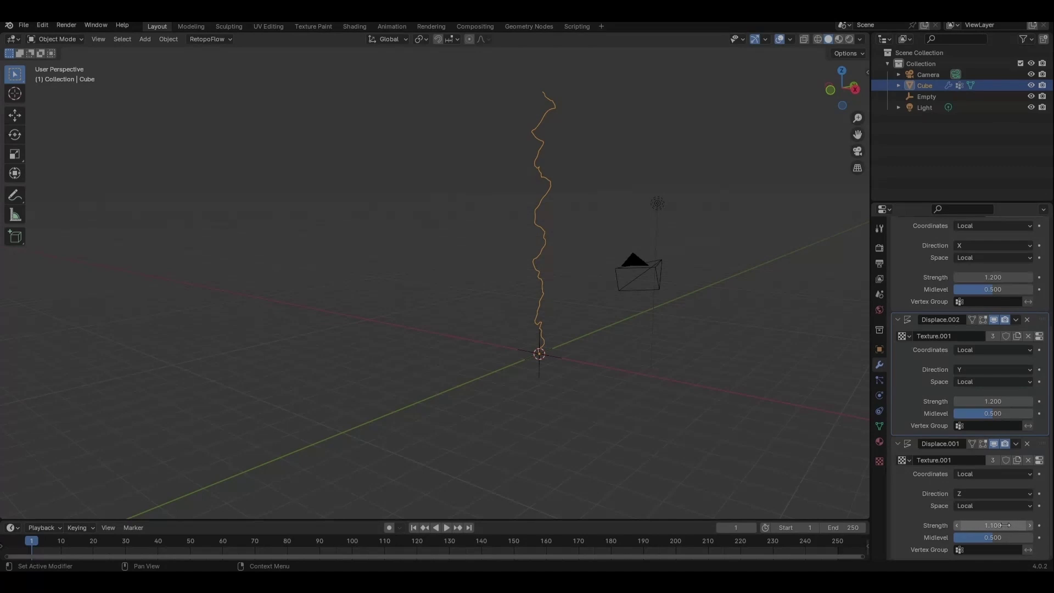
# Set the strength of the Z-direction Displace modifier to 1.05
pyautogui.doubleClick(1006, 525)
pyautogui.write('.05')
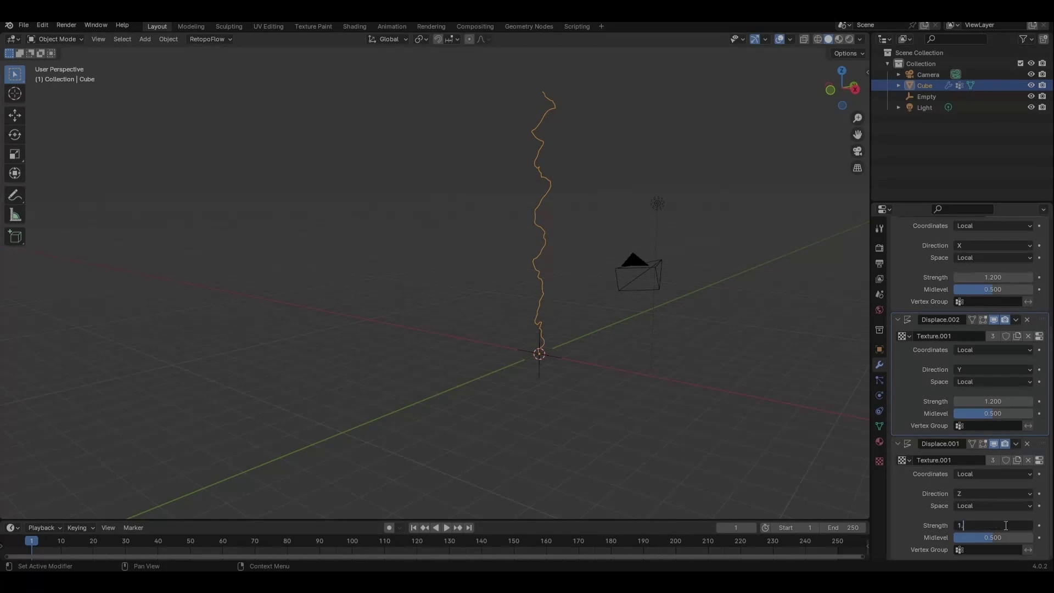
pyautogui.press('Return')
pyautogui.click(547, 308)
pyautogui.click(550, 286)
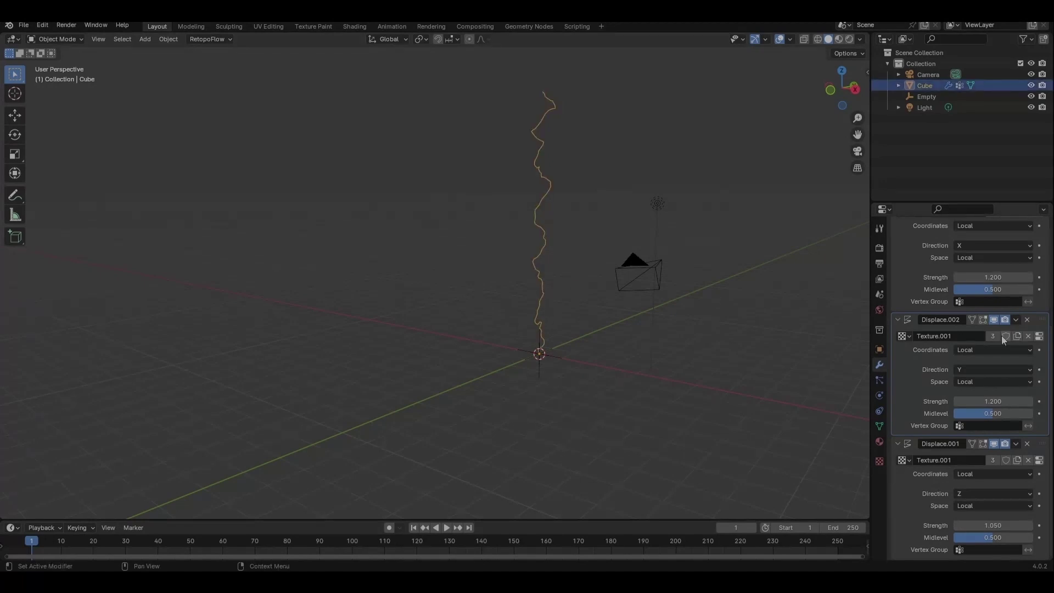
# Set the X-direction Displace modifier's texture coordinates to Object, using the Empty as the reference object
pyautogui.scroll(5, 1002, 335)
pyautogui.scroll(2, 1001, 335)
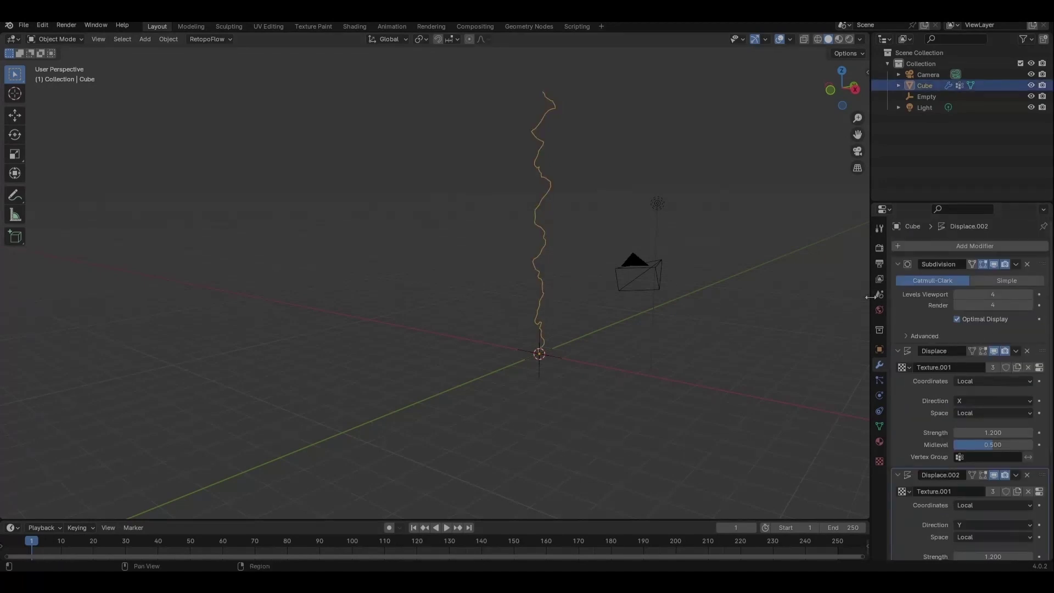
pyautogui.click(551, 367)
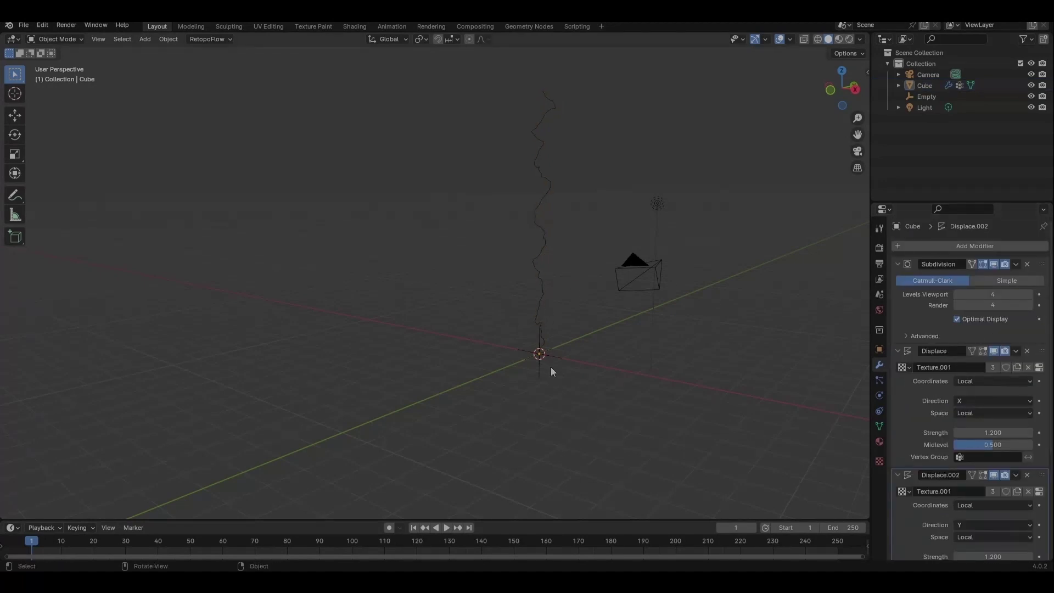
pyautogui.click(550, 234)
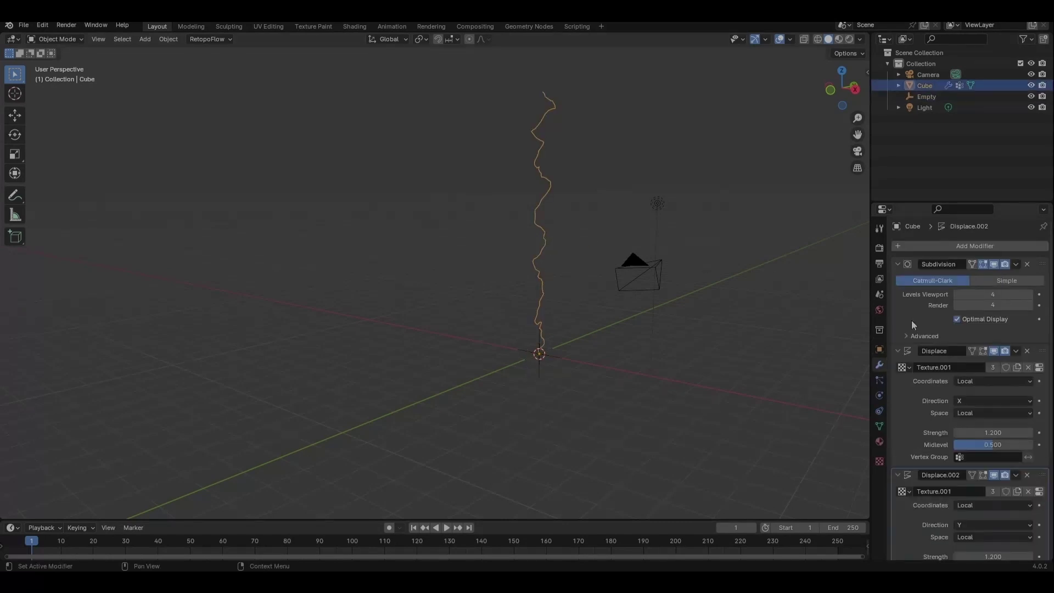
pyautogui.click(990, 381)
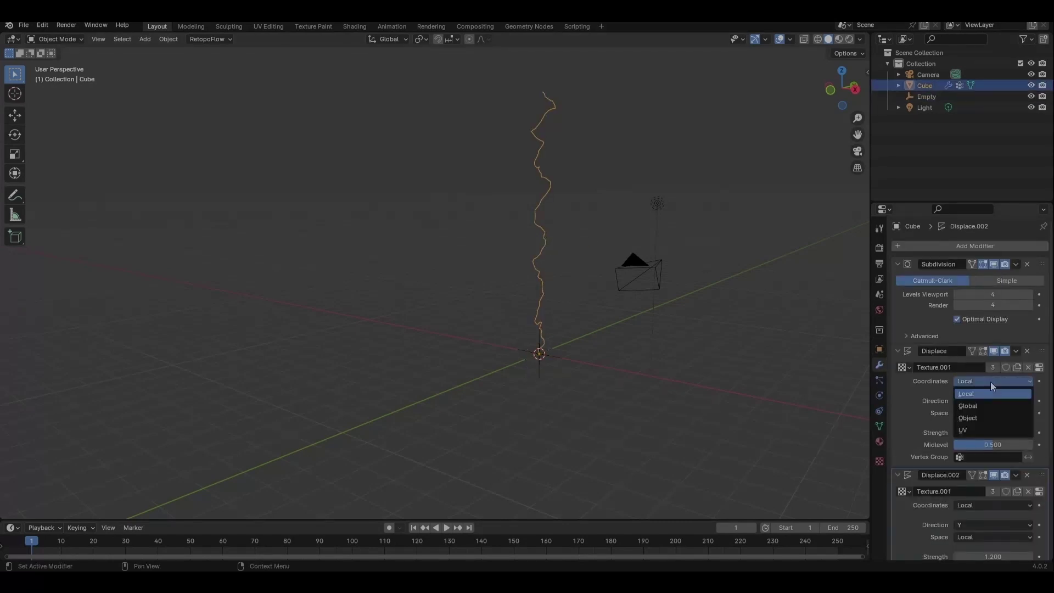
pyautogui.click(974, 419)
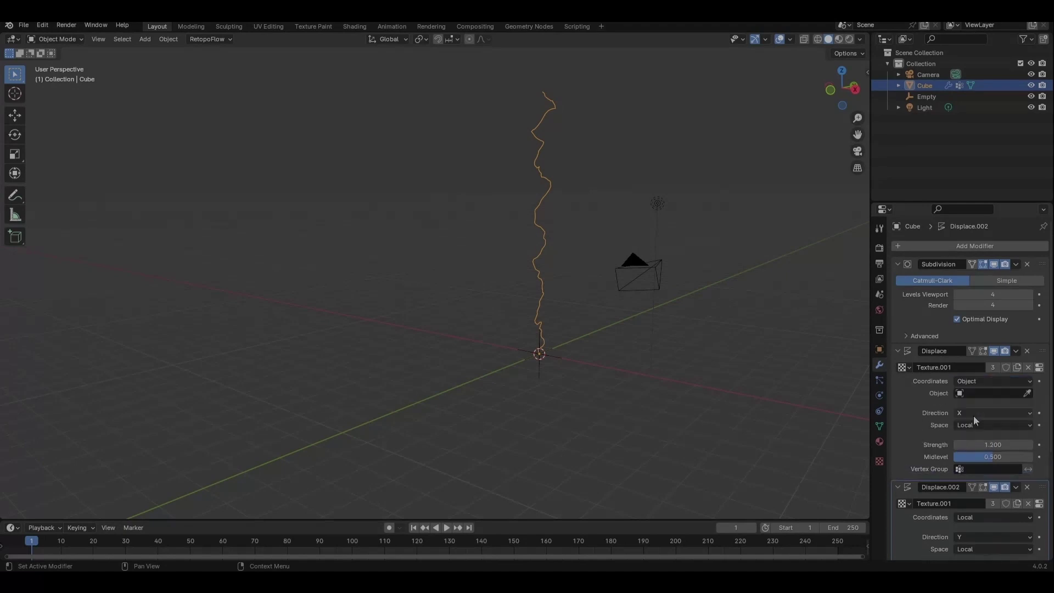
pyautogui.click(976, 393)
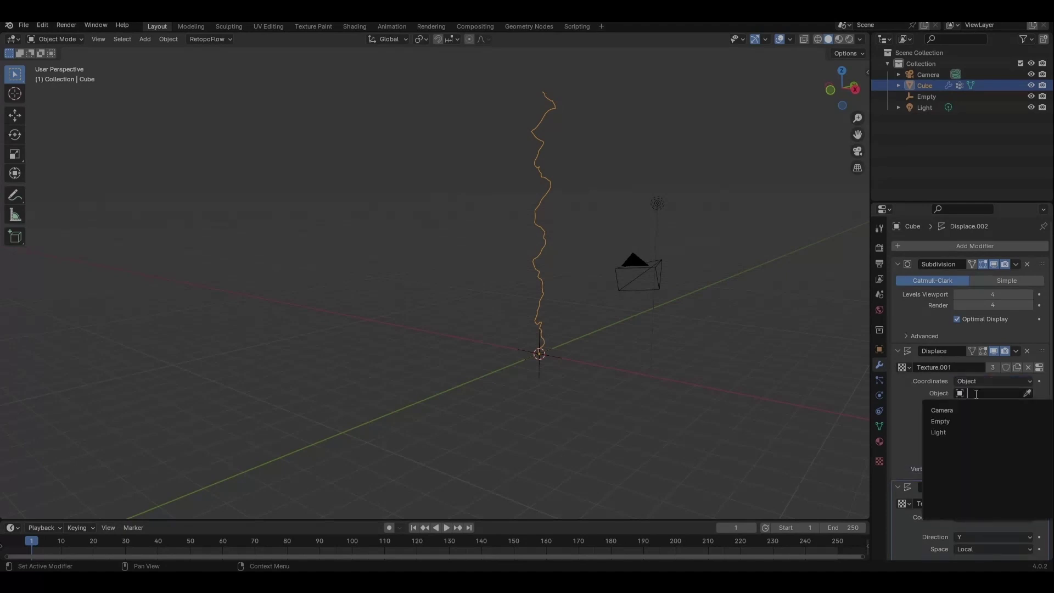
pyautogui.click(966, 422)
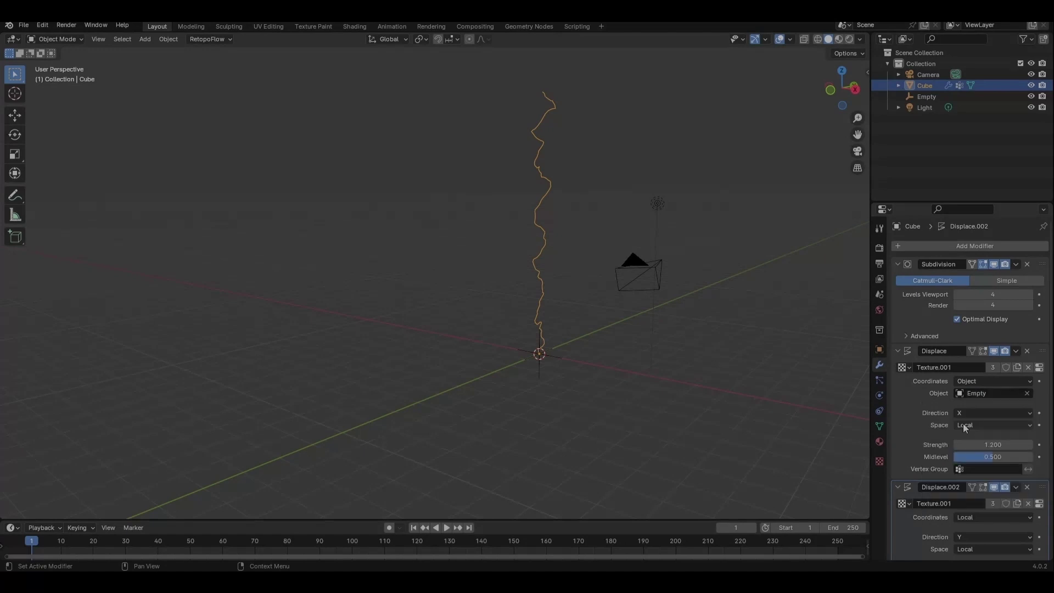
# Set the Y-direction Displace modifier's texture coordinates to Object, using the Empty as the reference object
pyautogui.scroll(-7, 967, 411)
pyautogui.click(976, 362)
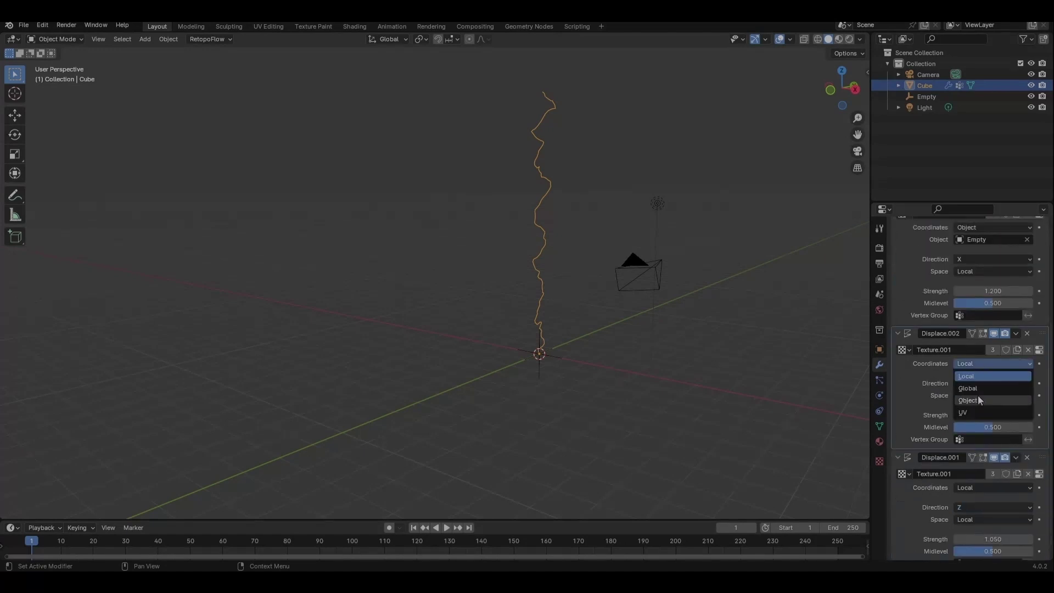
pyautogui.click(977, 397)
pyautogui.click(980, 375)
pyautogui.click(971, 400)
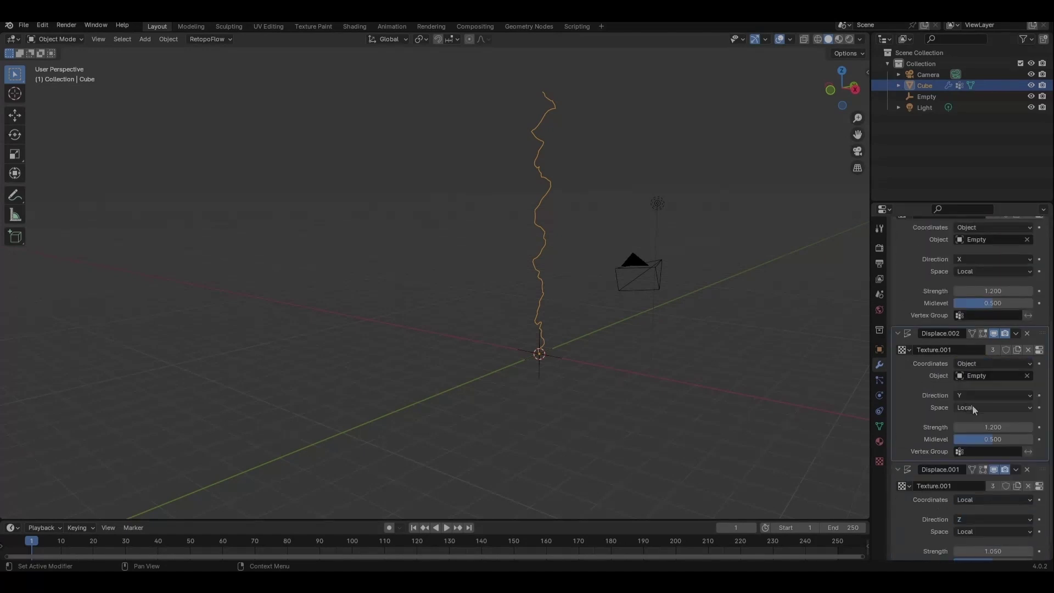
# Set the Z-direction Displace modifier's texture coordinates to Object, using the Empty as the reference object
pyautogui.scroll(-1, 992, 462)
pyautogui.click(985, 473)
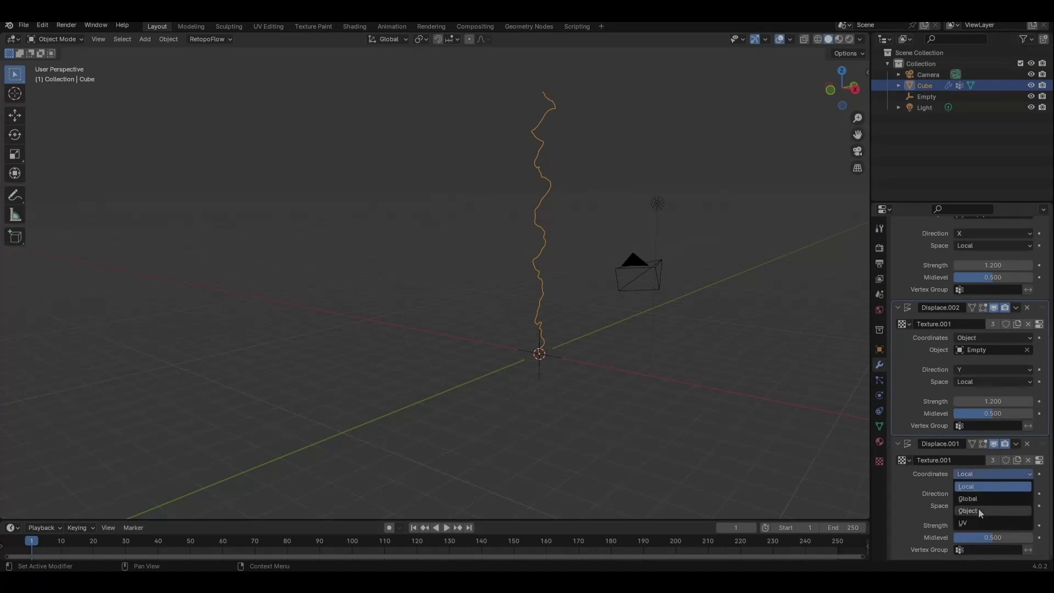
pyautogui.click(979, 509)
pyautogui.click(980, 486)
pyautogui.click(939, 382)
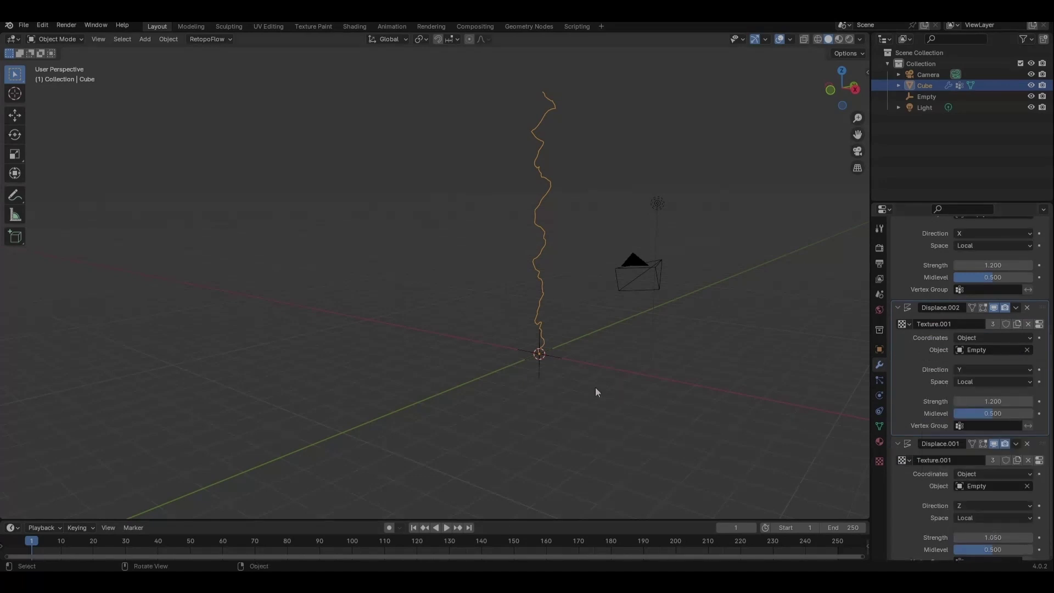
# Try moving the empty along Z and freely to preview its effect on the line, cancel, and reselect the line
pyautogui.click(535, 375)
pyautogui.press('g')
pyautogui.press('z')
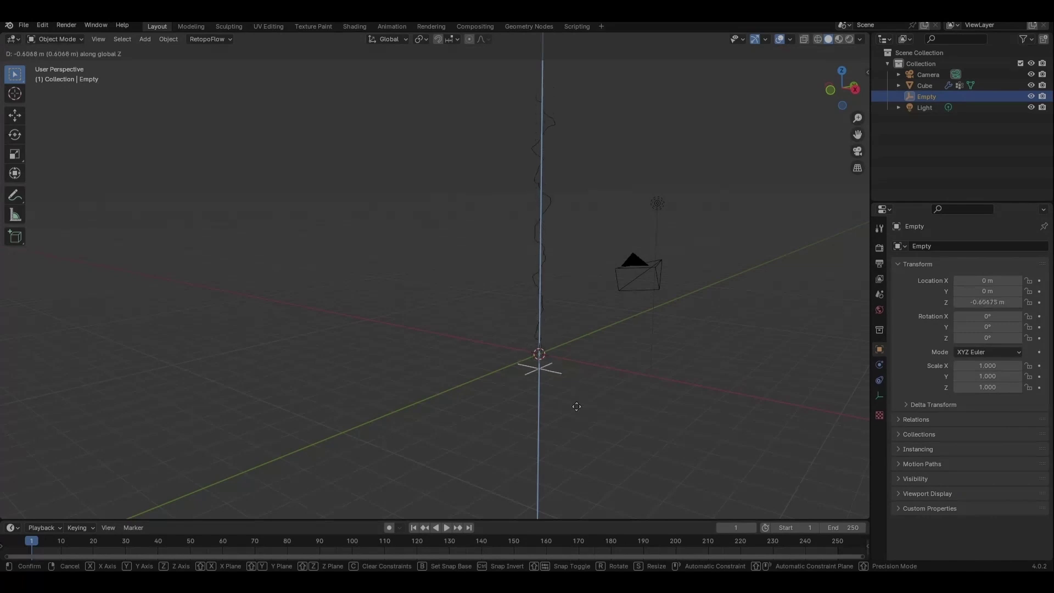
pyautogui.press('z')
pyautogui.press('z')
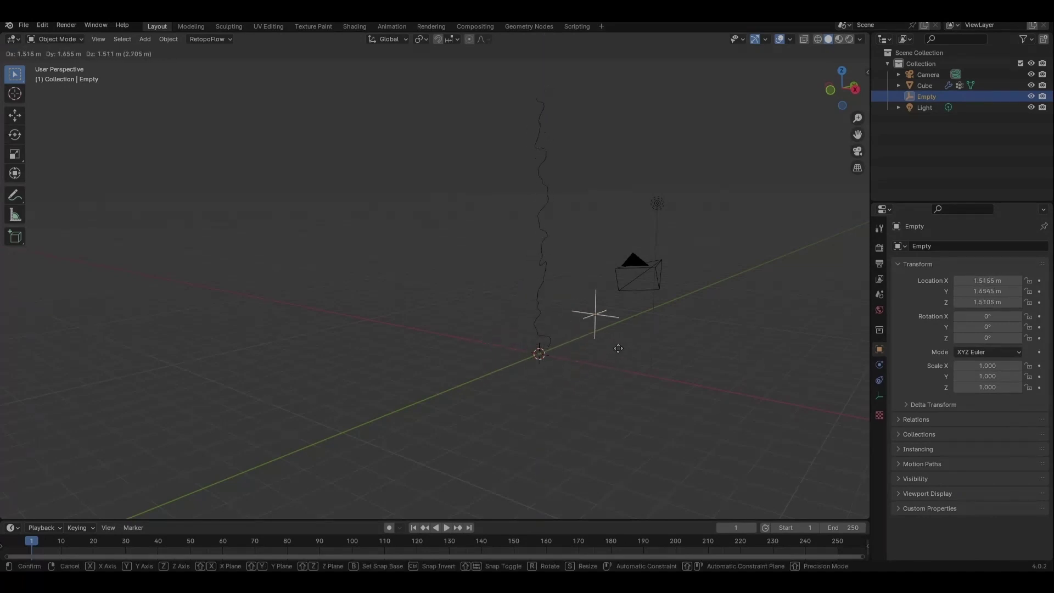
pyautogui.rightClick(607, 261)
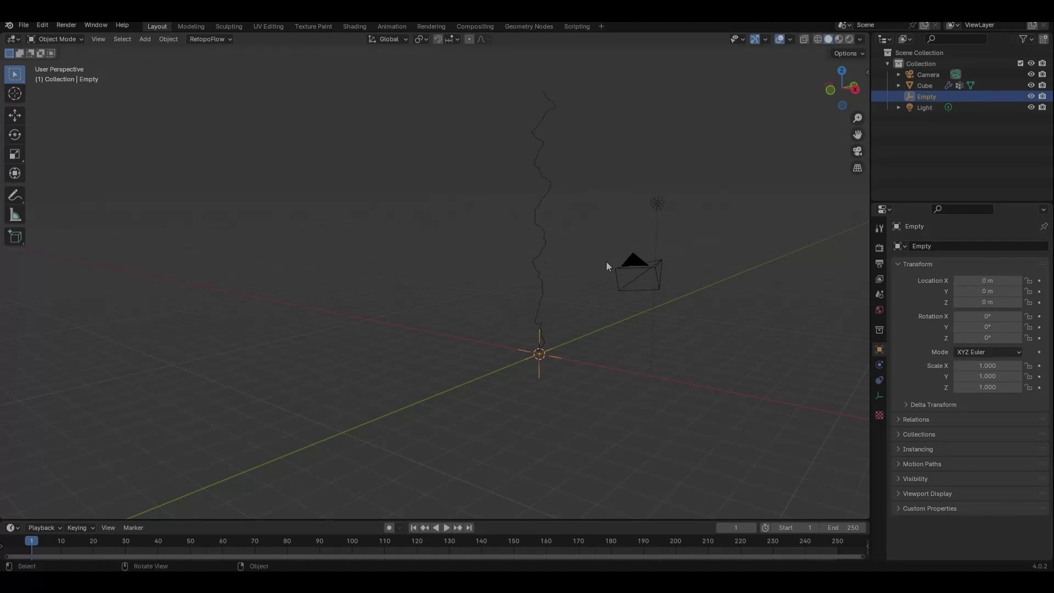
pyautogui.click(537, 177)
pyautogui.click(537, 230)
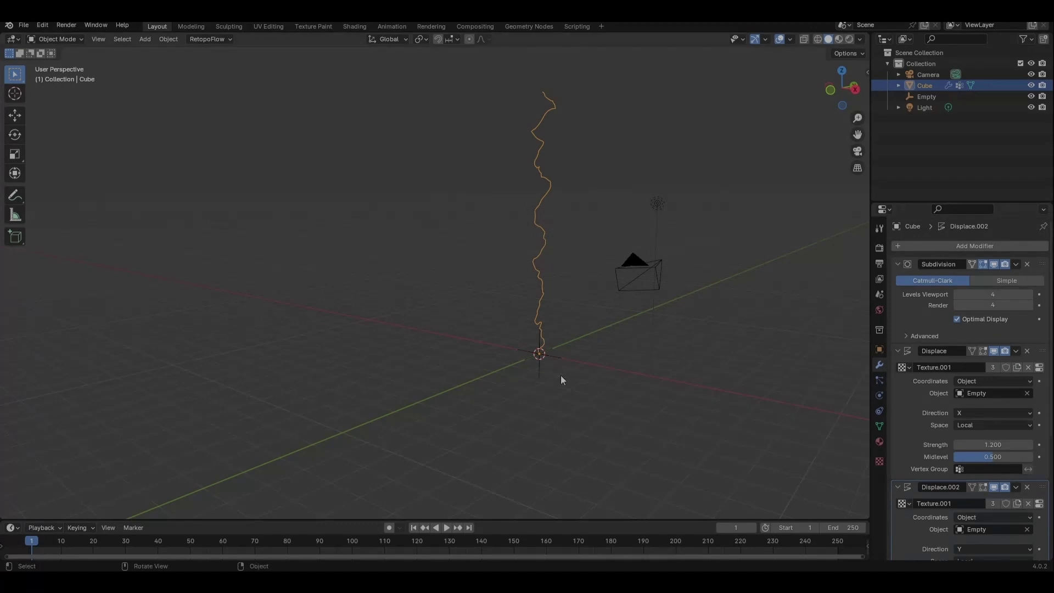
# Preview another move of the empty along the Z axis, cancel it, and select the line object again
pyautogui.click(575, 387)
pyautogui.click(542, 379)
pyautogui.press('g')
pyautogui.press('z')
pyautogui.rightClick(531, 347)
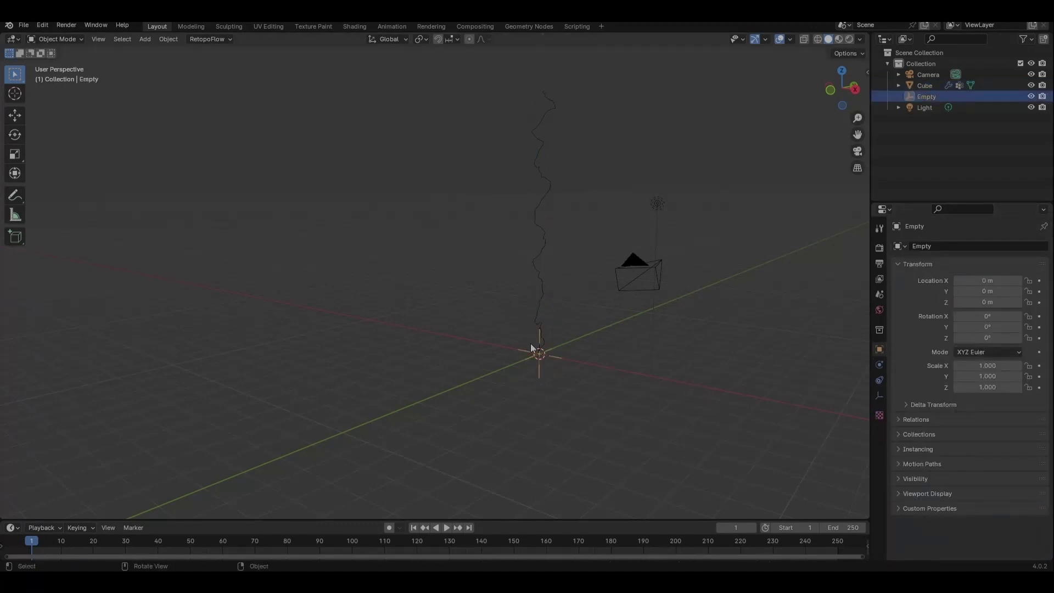
pyautogui.click(545, 301)
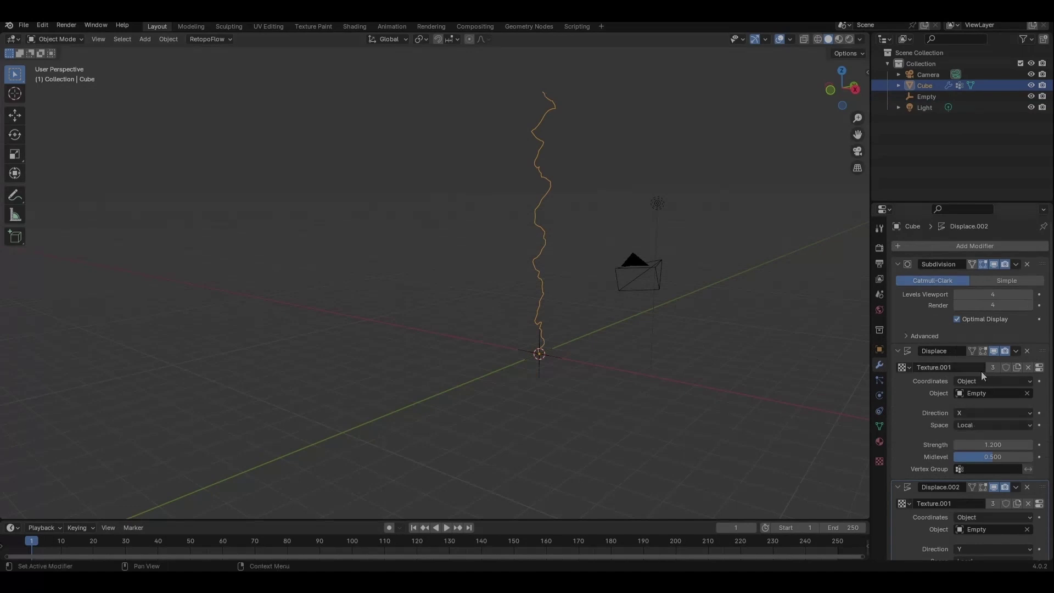
# Assign the vertex group named Group to the X-direction Displace modifier and check the mesh's vertex group list
pyautogui.scroll(-3, 980, 371)
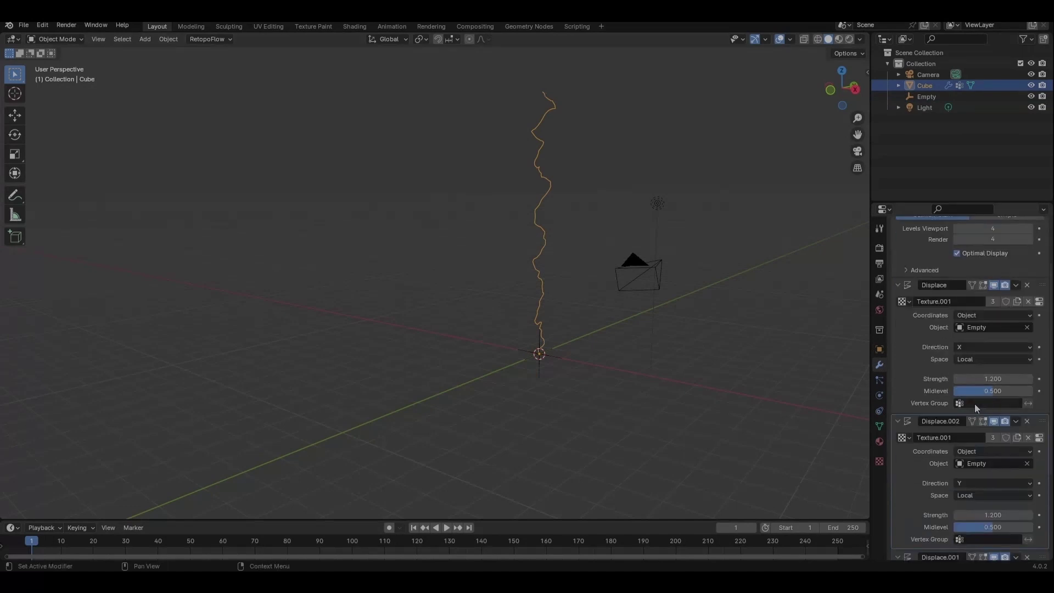
pyautogui.click(981, 404)
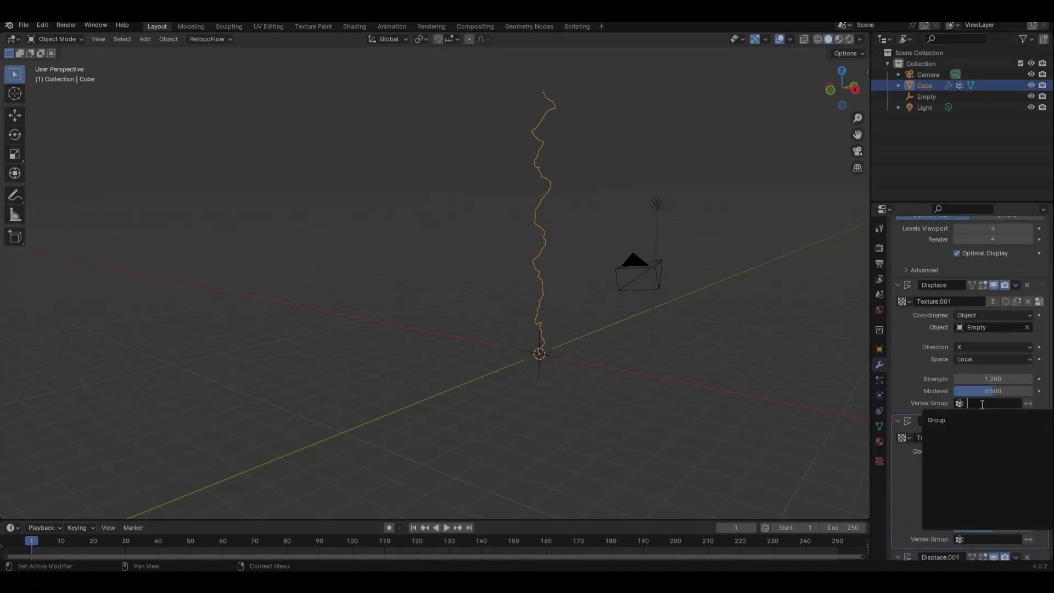
pyautogui.click(940, 420)
pyautogui.click(879, 426)
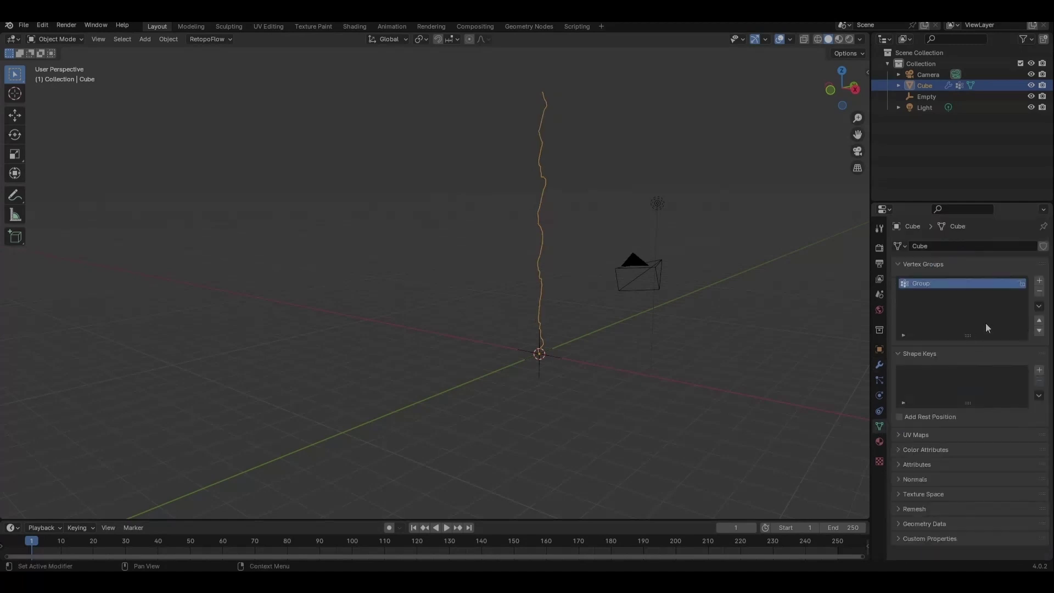
pyautogui.click(878, 365)
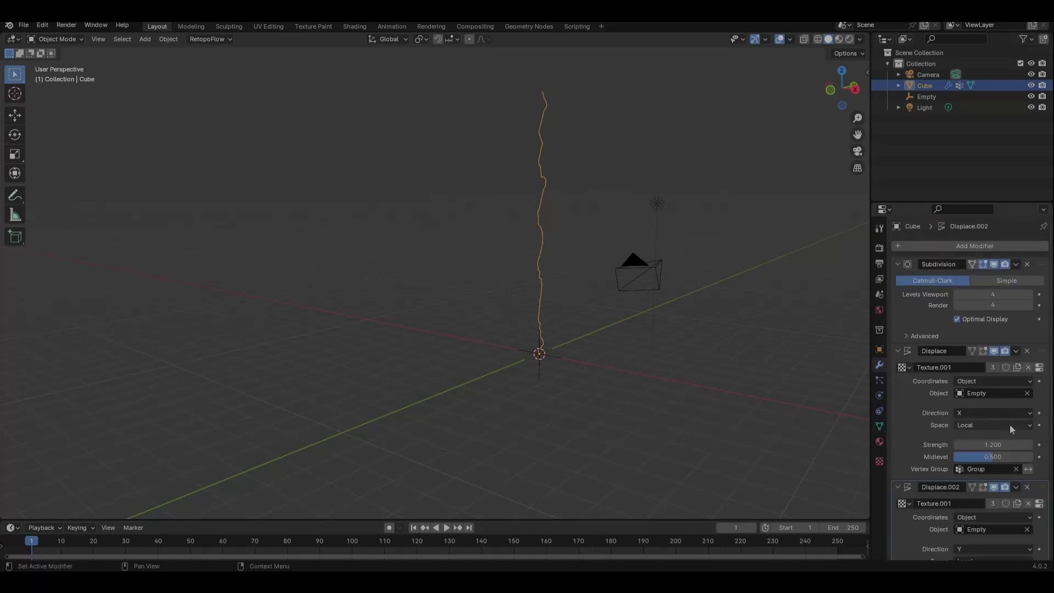
# Assign the vertex group named Group to both the Y-direction and Z-direction Displace modifiers
pyautogui.scroll(-3, 982, 449)
pyautogui.scroll(-3, 982, 449)
pyautogui.click(975, 415)
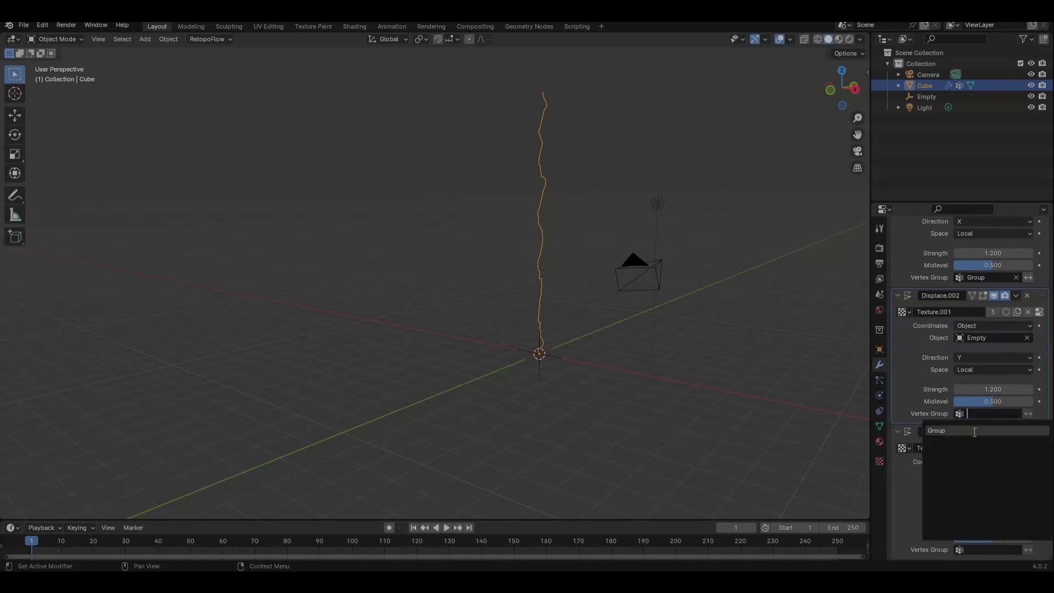
pyautogui.click(975, 432)
pyautogui.click(986, 549)
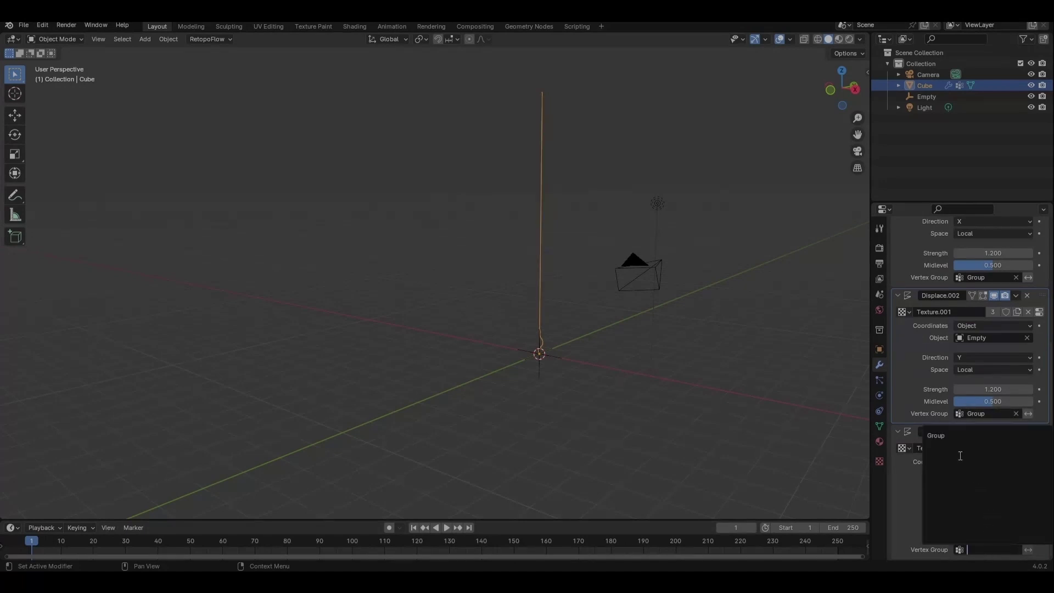
pyautogui.click(949, 436)
# Invert the vertex group influence on the X, Y and Z Displace modifiers
pyautogui.moveTo(516, 330); pyautogui.dragTo(590, 324, button='middle')
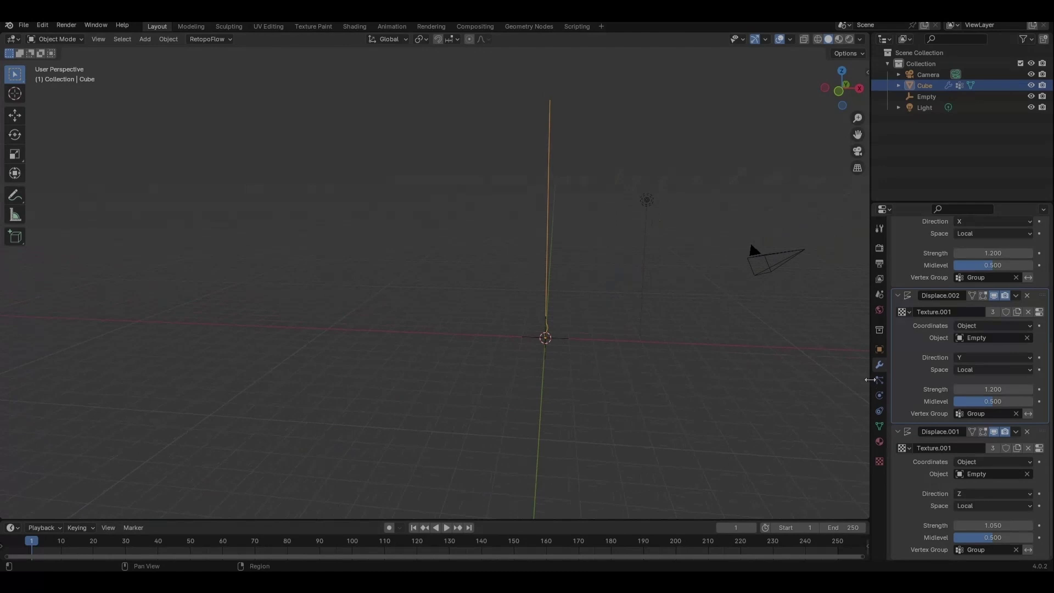
pyautogui.scroll(4, 994, 387)
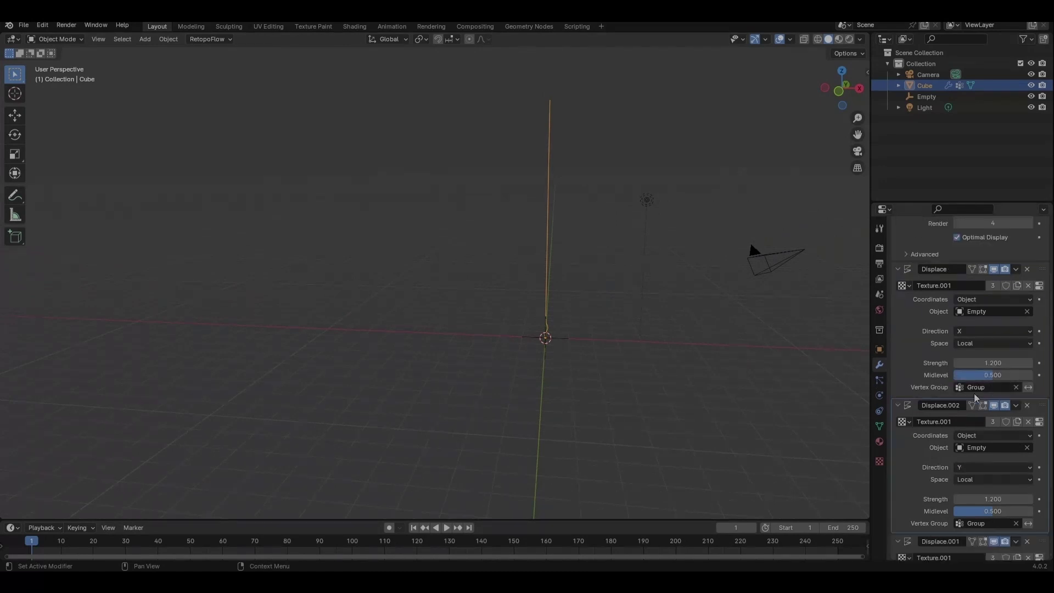
pyautogui.click(1028, 387)
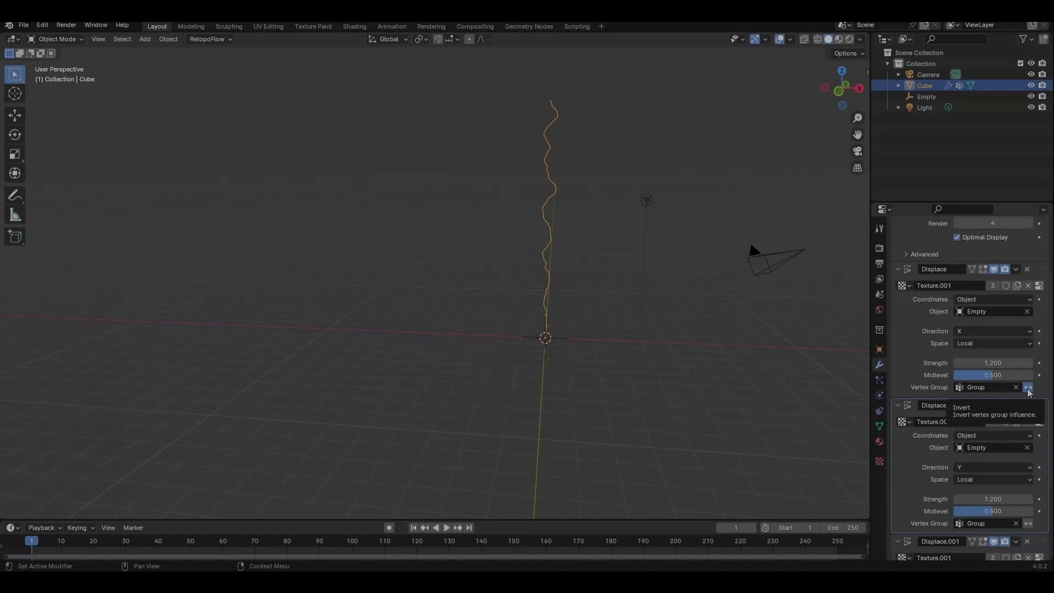
pyautogui.scroll(-4, 1029, 391)
pyautogui.click(1029, 414)
pyautogui.click(1029, 550)
# Select the empty, preview moving it up and down along the Z axis, and cancel both moves
pyautogui.moveTo(662, 382); pyautogui.dragTo(585, 381, button='middle')
pyautogui.click(516, 386)
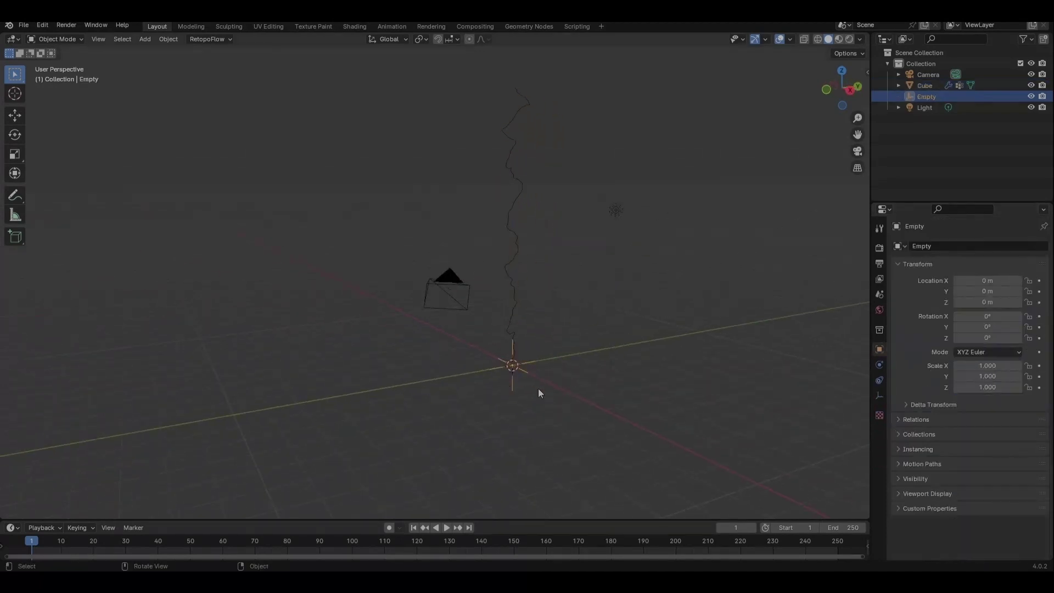
pyautogui.press('g')
pyautogui.press('z')
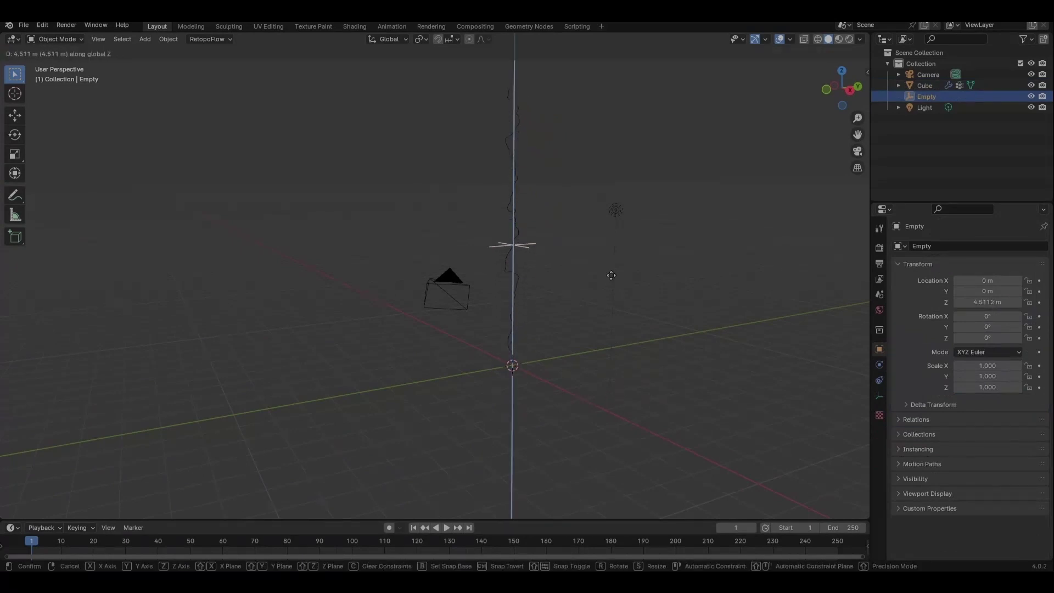
pyautogui.press('Escape')
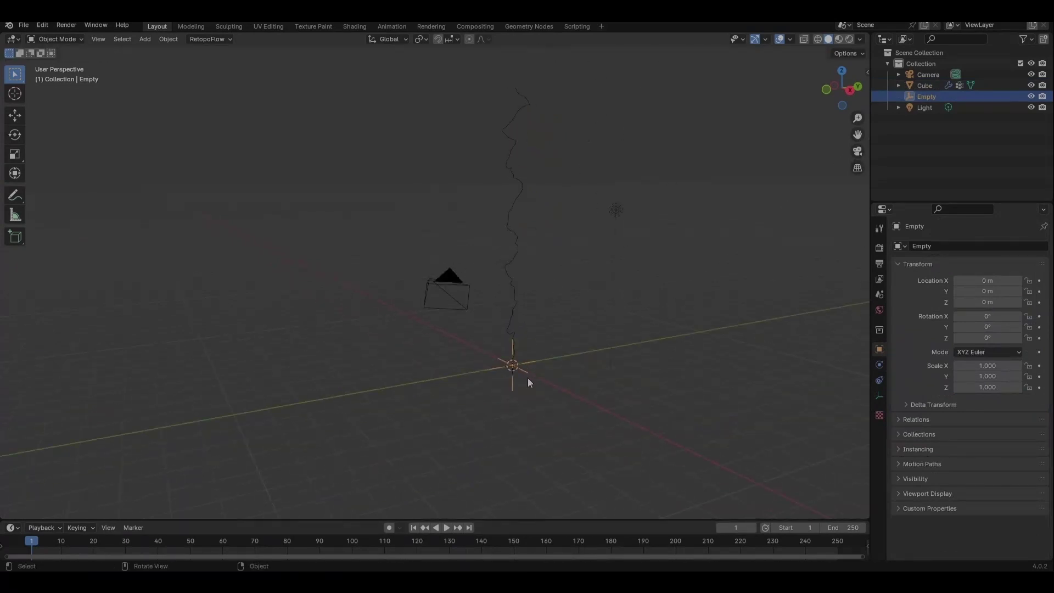
pyautogui.press('g')
pyautogui.press('z')
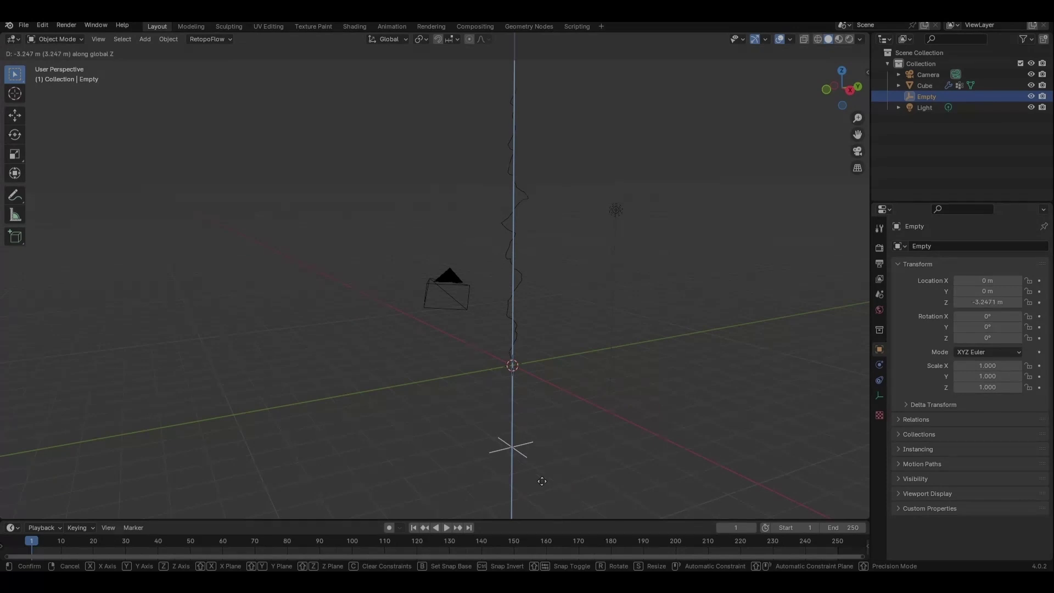
pyautogui.press('Escape')
# Preview free moves of the empty while examining the base and tip of the strand, cancelling each move
pyautogui.moveTo(508, 158); pyautogui.dragTo(499, 311, button='middle')
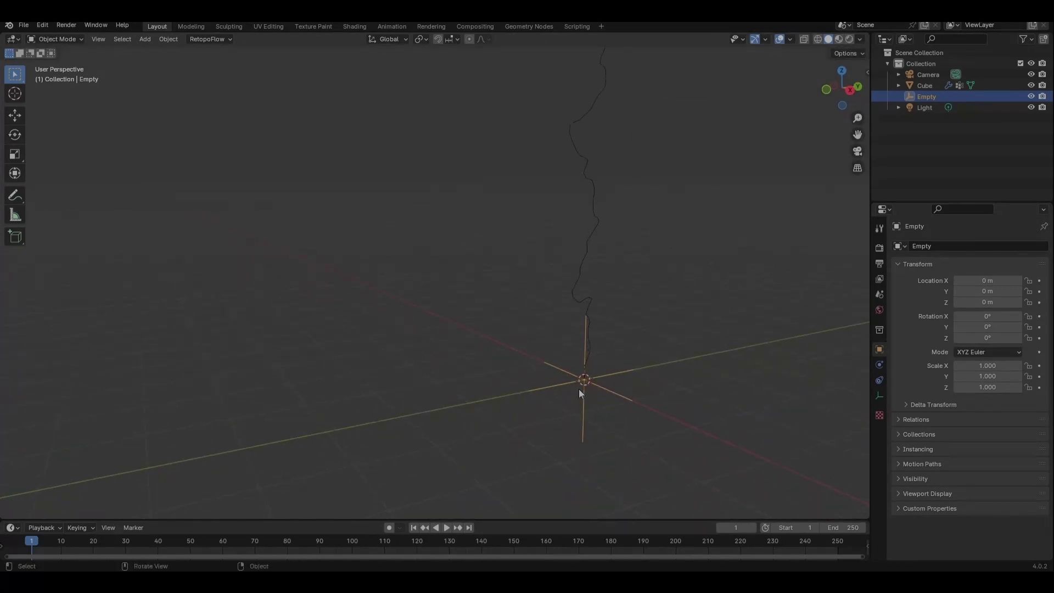
pyautogui.press('g')
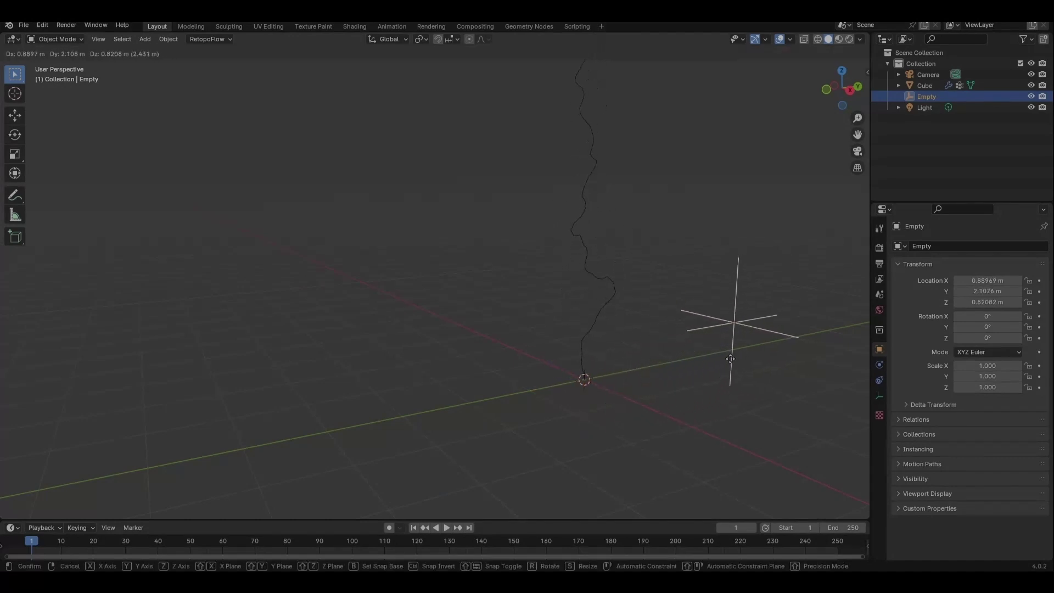
pyautogui.press('Escape')
pyautogui.scroll(-4, 575, 335)
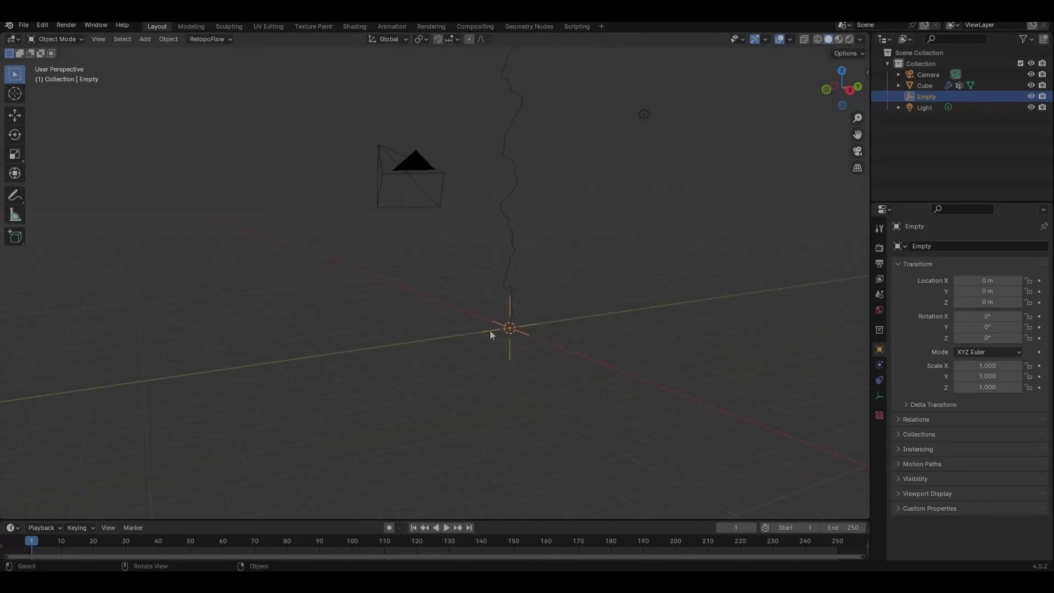
pyautogui.moveTo(477, 339); pyautogui.dragTo(551, 170, button='middle')
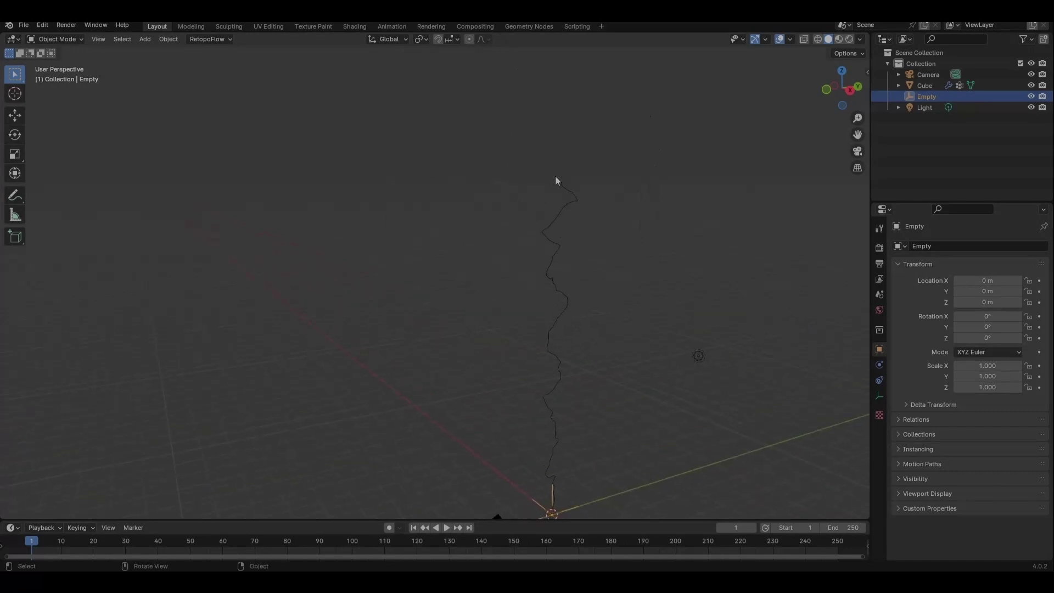
pyautogui.moveTo(562, 211); pyautogui.dragTo(543, 351, button='middle')
pyautogui.press('g')
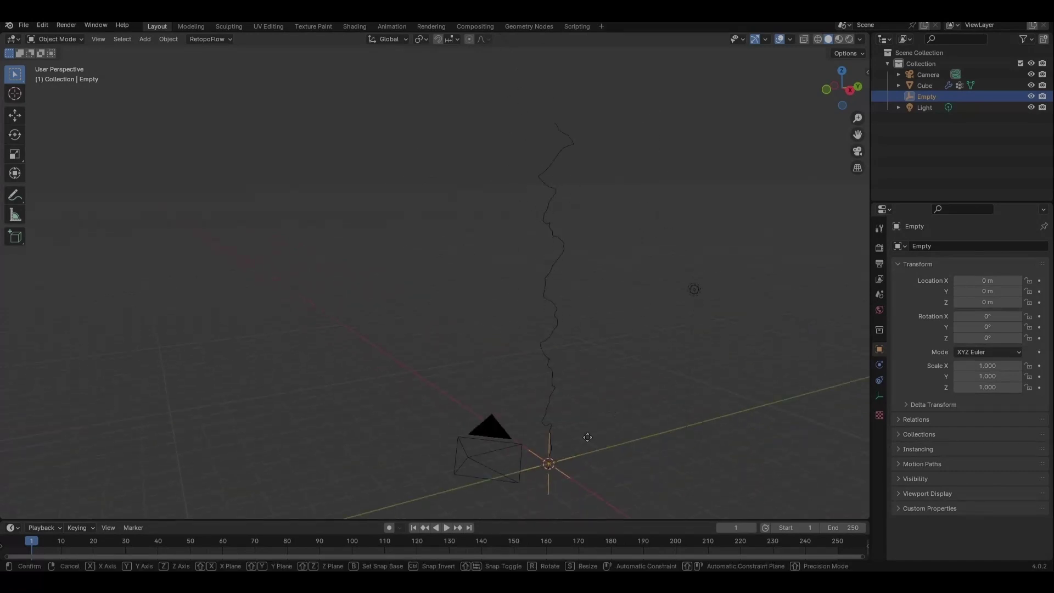
pyautogui.press('Escape')
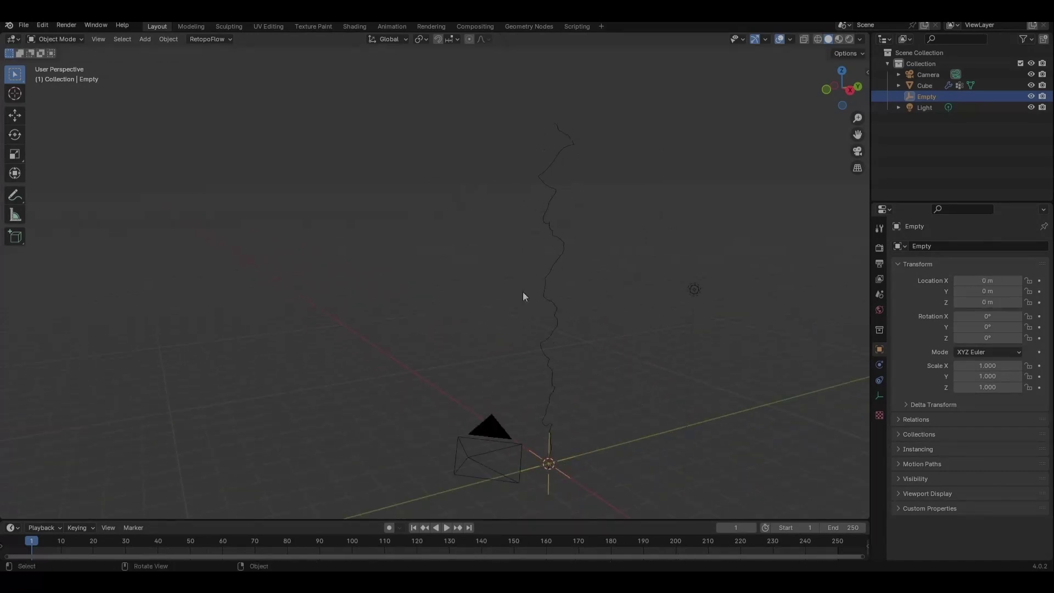
# Select the jagged line object and add a Skin modifier to it
pyautogui.click(630, 236)
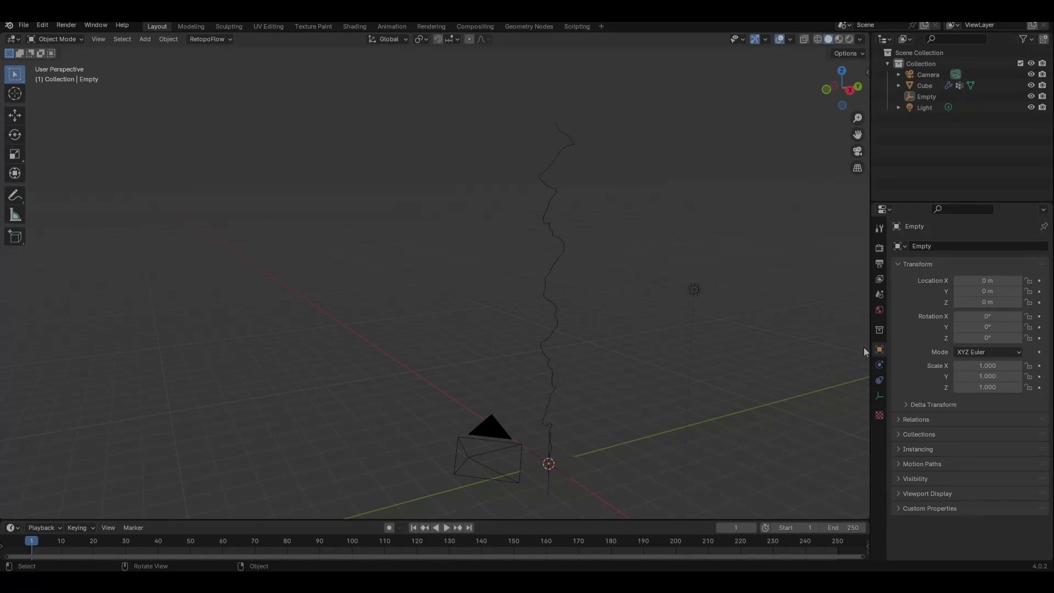
pyautogui.click(549, 309)
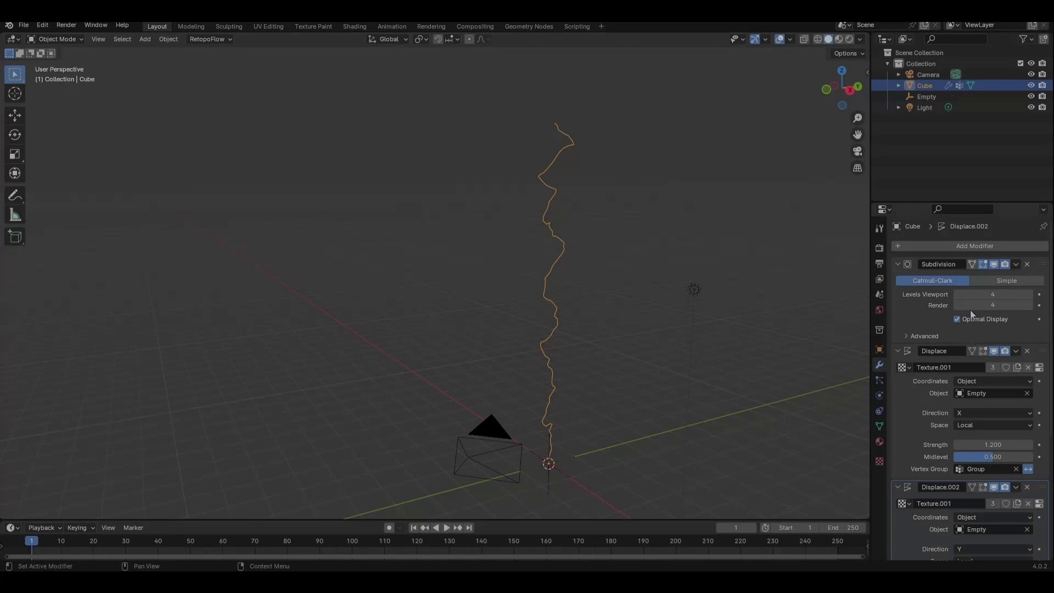
pyautogui.click(954, 249)
pyautogui.moveTo(954, 248)
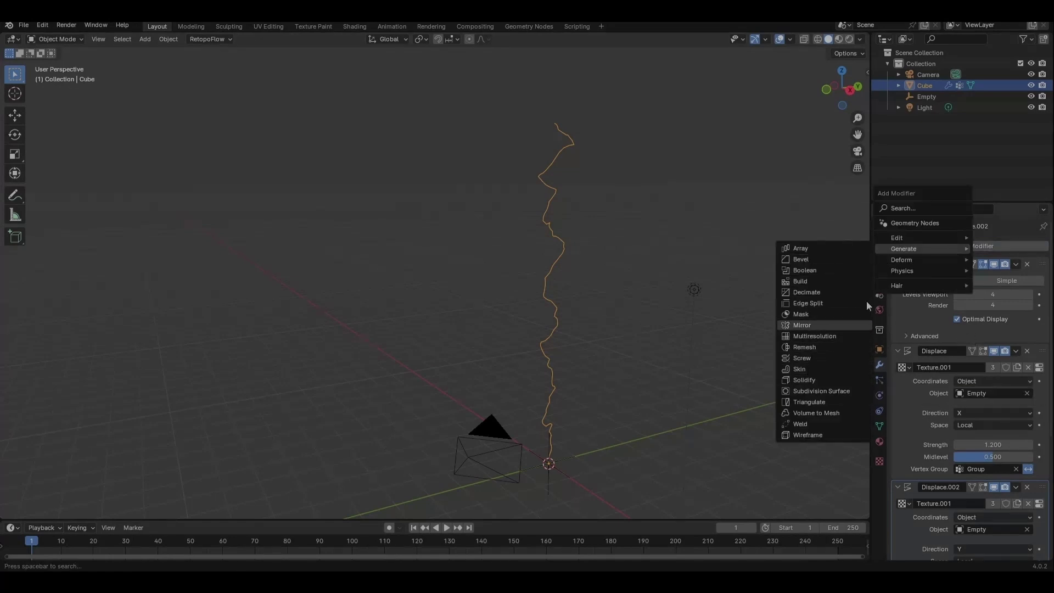
pyautogui.moveTo(905, 249)
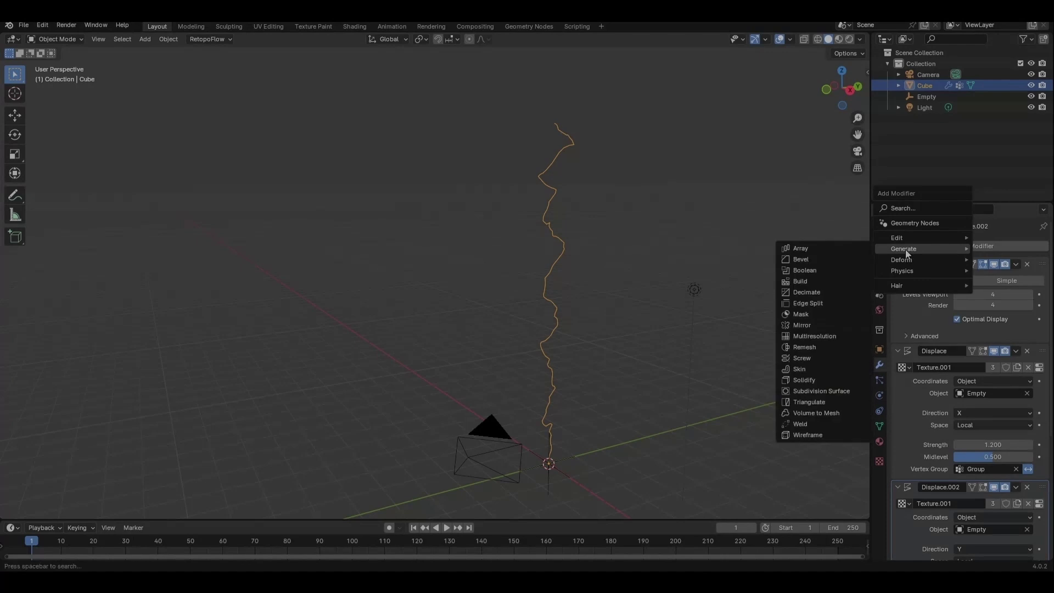
pyautogui.click(808, 370)
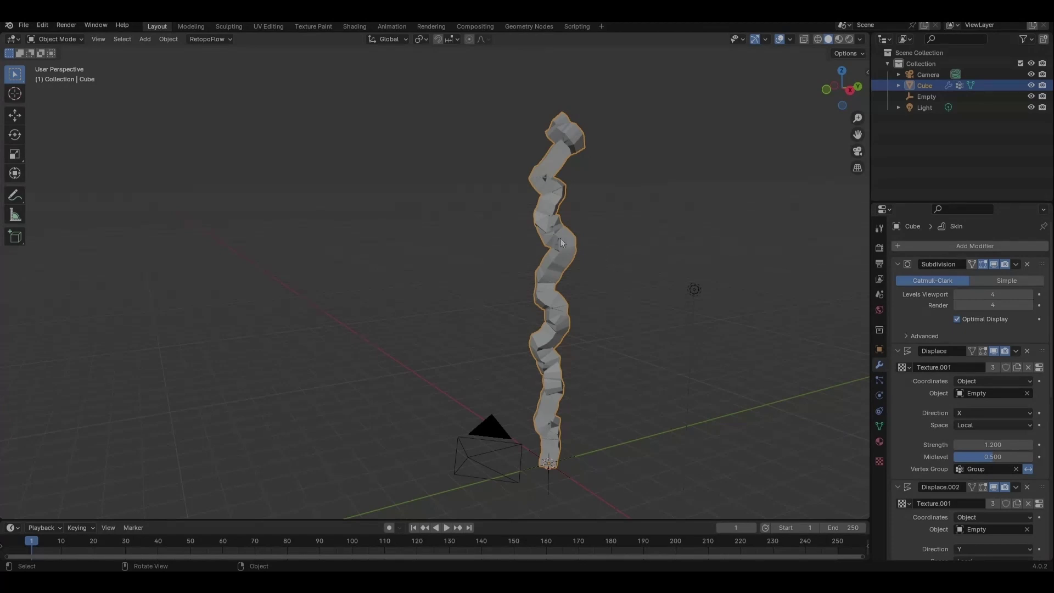
# Enter Edit Mode on the skinned line, switch to wireframe display and enable proportional editing
pyautogui.press('Tab')
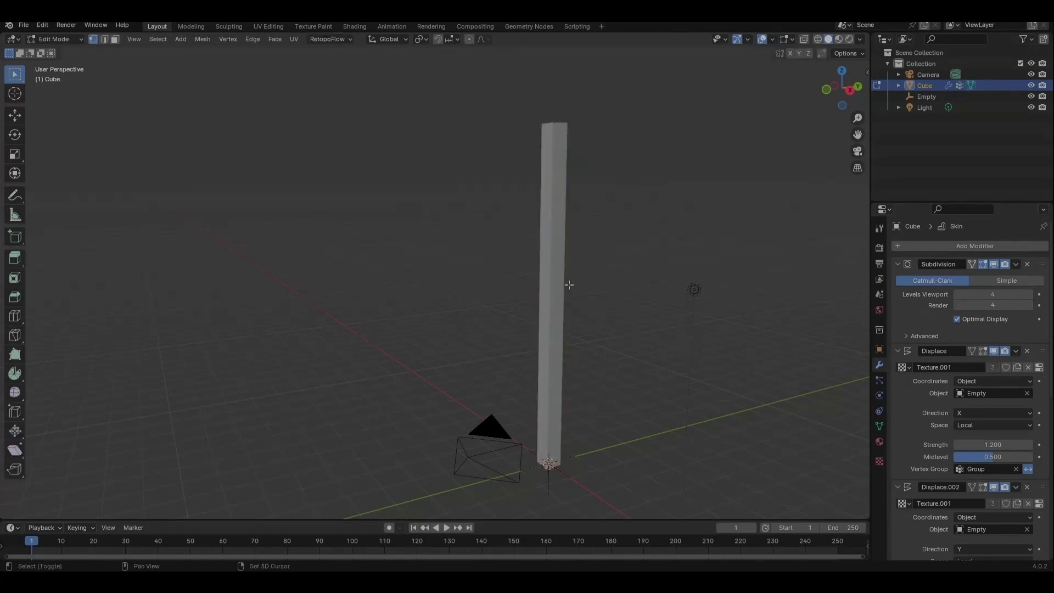
pyautogui.hotkey('shift', 'z')
pyautogui.moveTo(668, 196); pyautogui.dragTo(605, 180, button='middle')
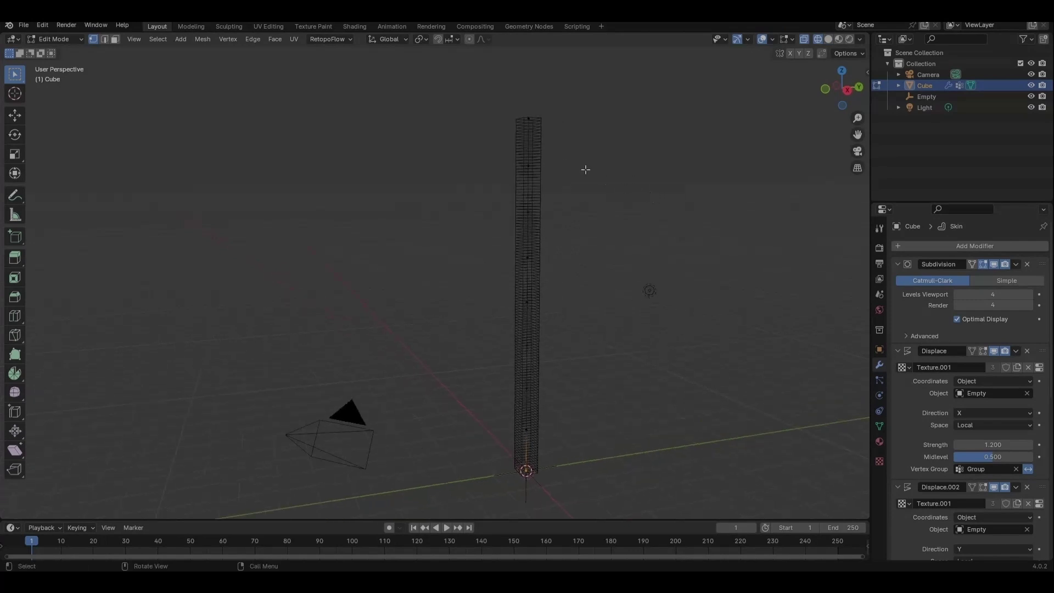
pyautogui.moveTo(558, 327); pyautogui.dragTo(555, 329, button='middle')
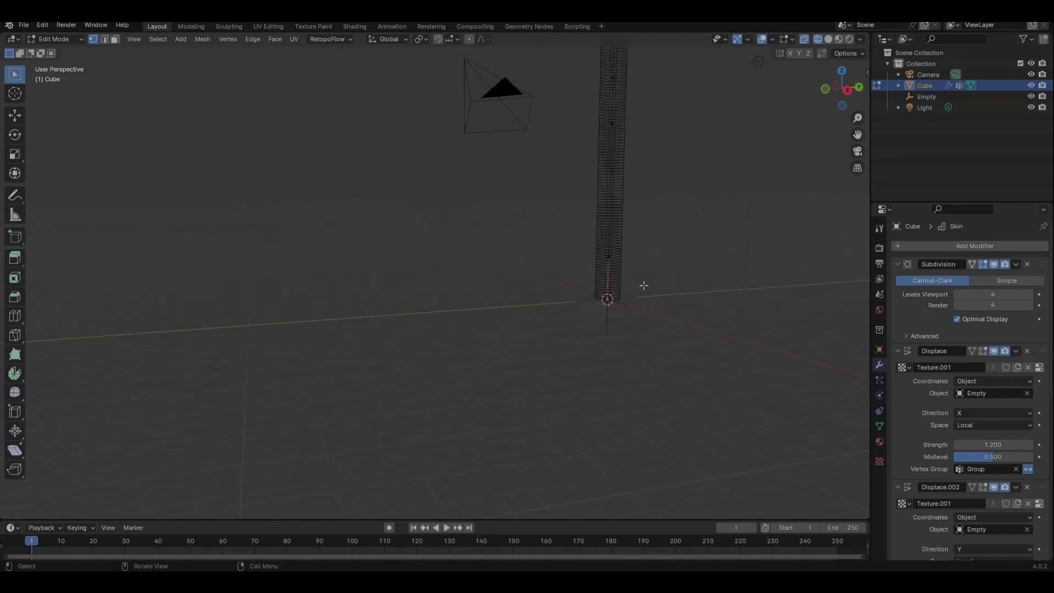
pyautogui.click(469, 40)
pyautogui.press('s')
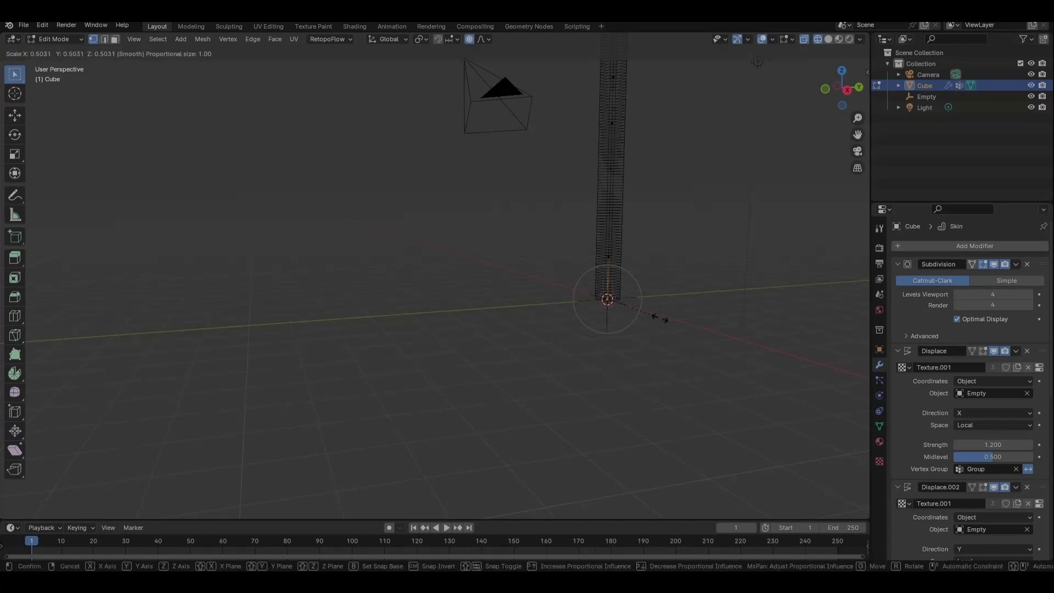
pyautogui.click(858, 457)
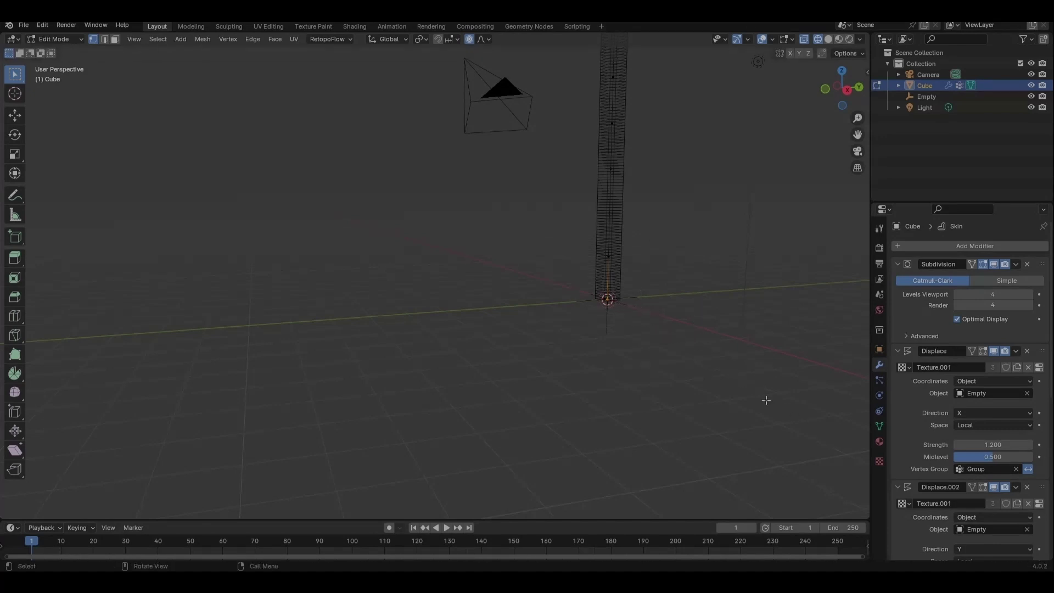
pyautogui.press('s')
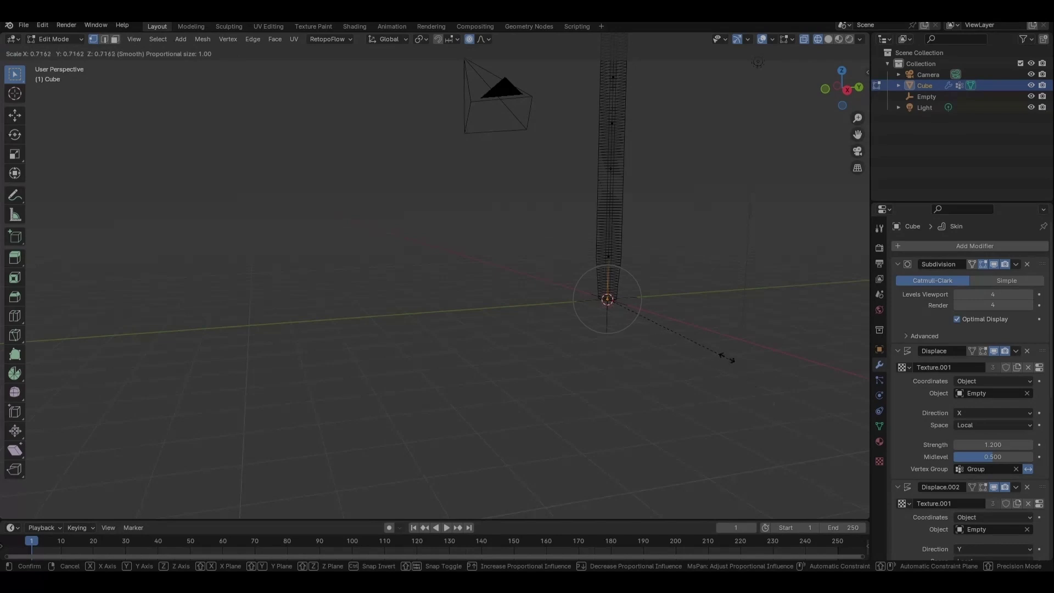
pyautogui.rightClick(689, 332)
# Scale the skin radius at the line's base to 0.1 with Smooth proportional falloff, using a proportional size of about 8.14
pyautogui.scroll(-3, 664, 281)
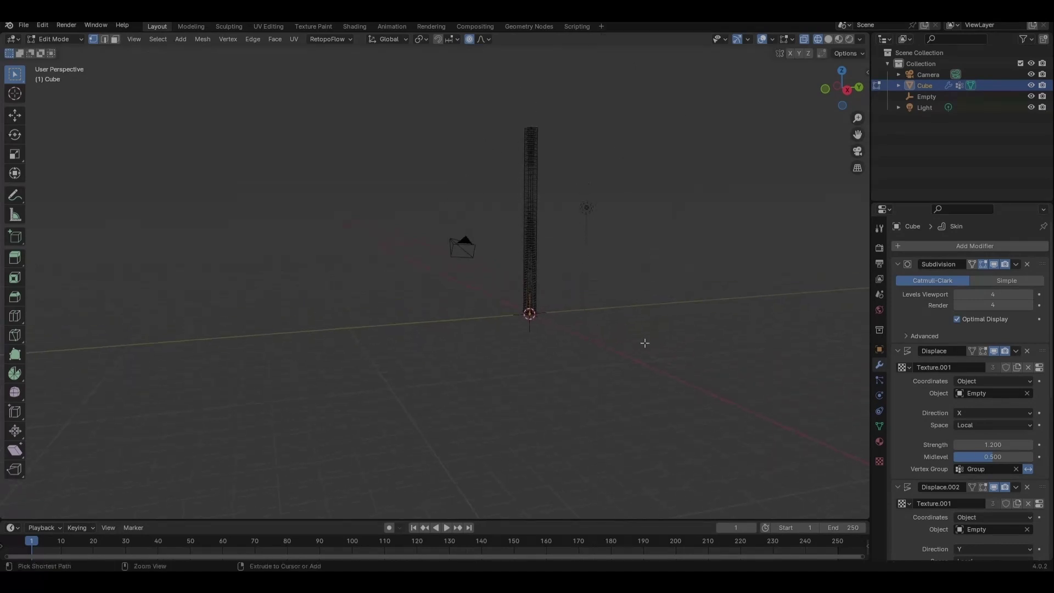
pyautogui.press('s')
pyautogui.scroll(-4, 640, 334)
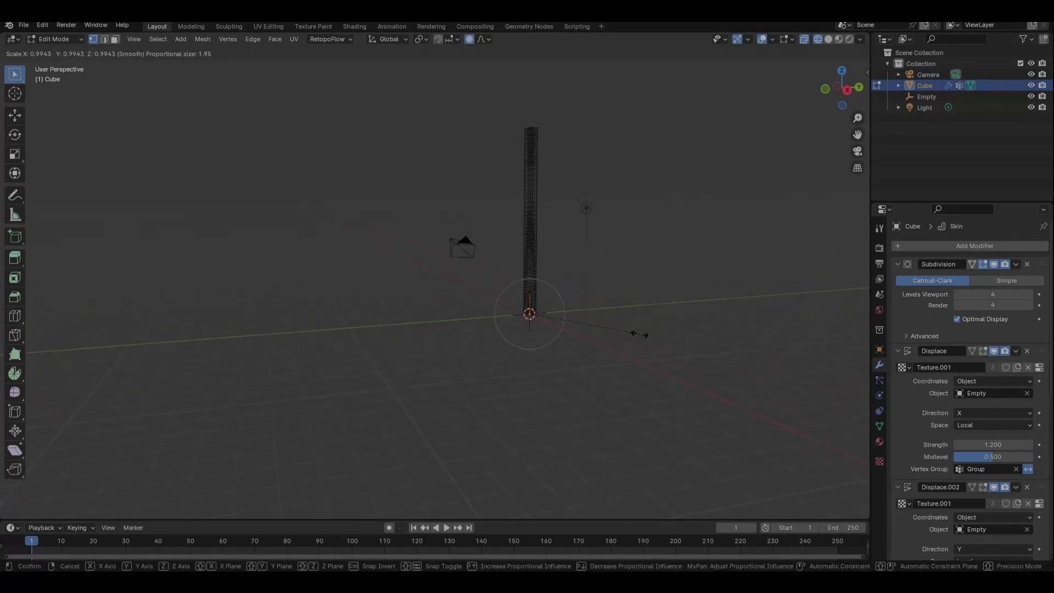
pyautogui.scroll(-16, 640, 334)
pyautogui.scroll(3, 644, 309)
pyautogui.write('0')
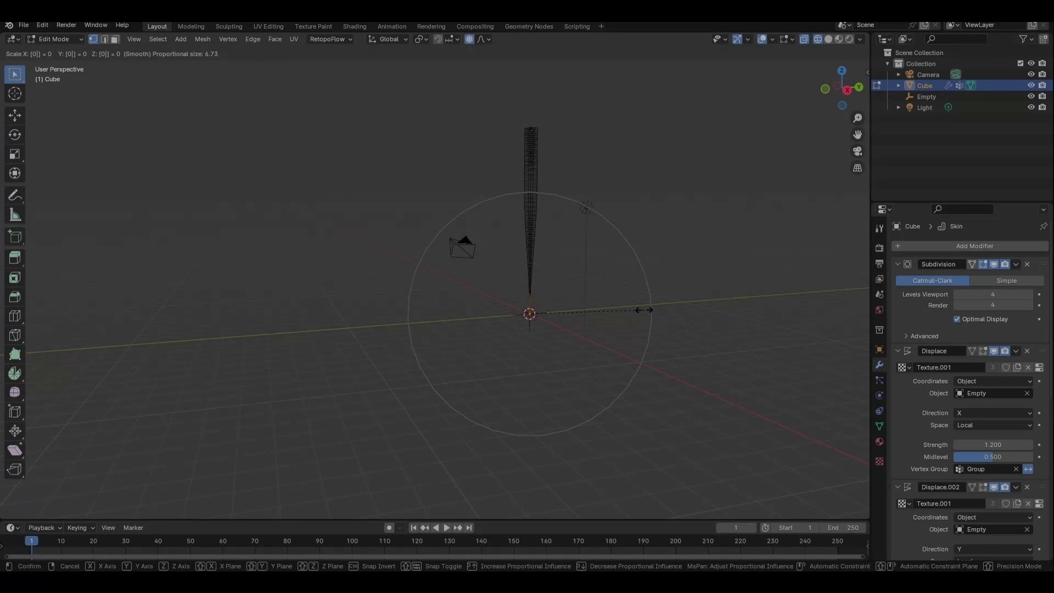
pyautogui.write('.1')
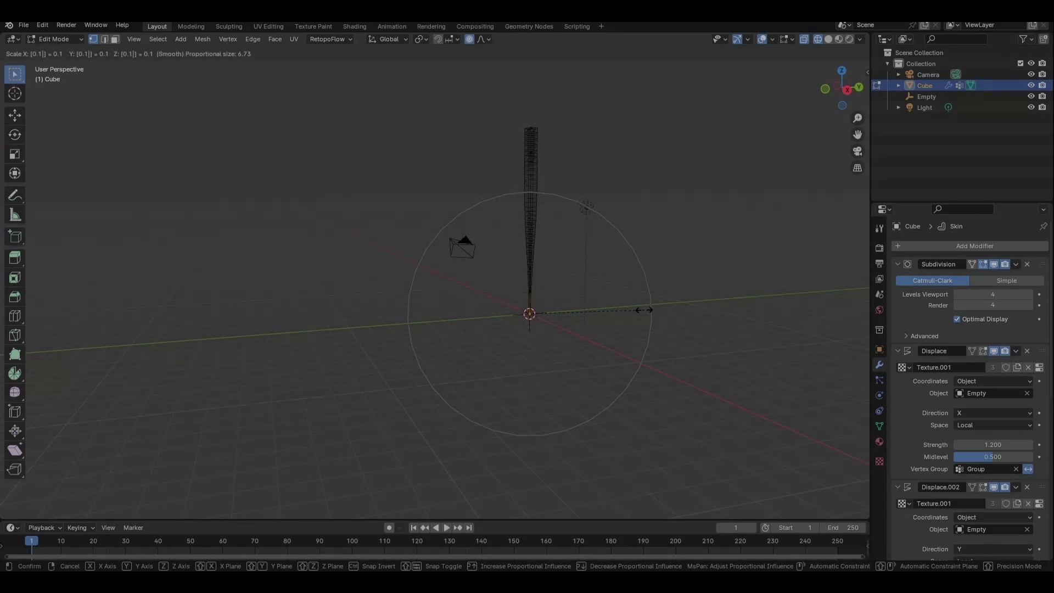
pyautogui.scroll(-2, 643, 310)
pyautogui.press('Return')
# Scale down the skin radius at the strand's top end with Smooth proportional falloff of size 8.14, returning to Object Mode
pyautogui.moveTo(482, 102); pyautogui.dragTo(546, 147)
pyautogui.press('s')
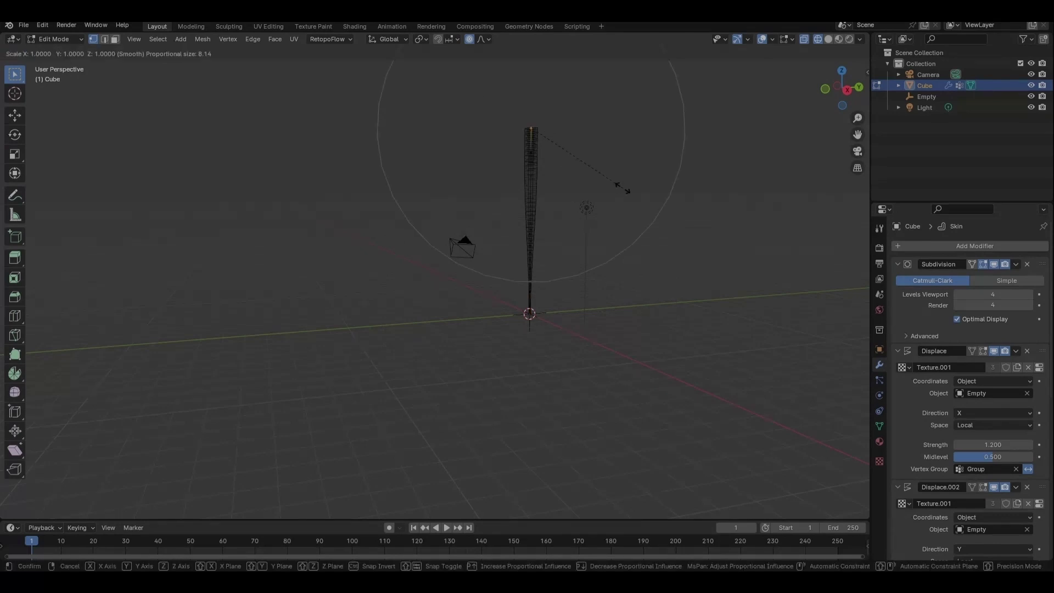
pyautogui.write('0.2')
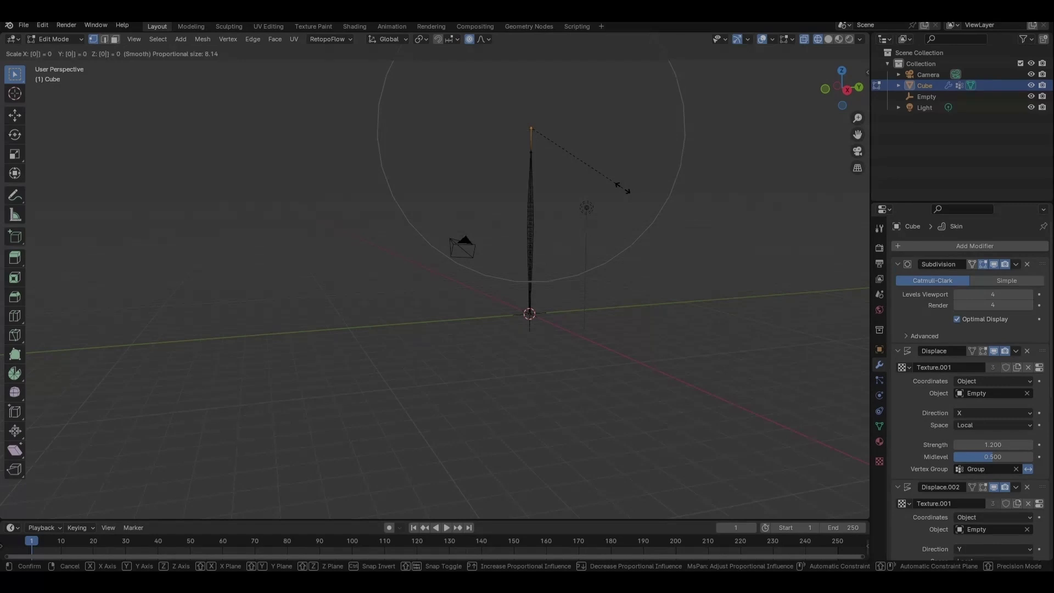
pyautogui.press('BackSpace')
pyautogui.write('1.5')
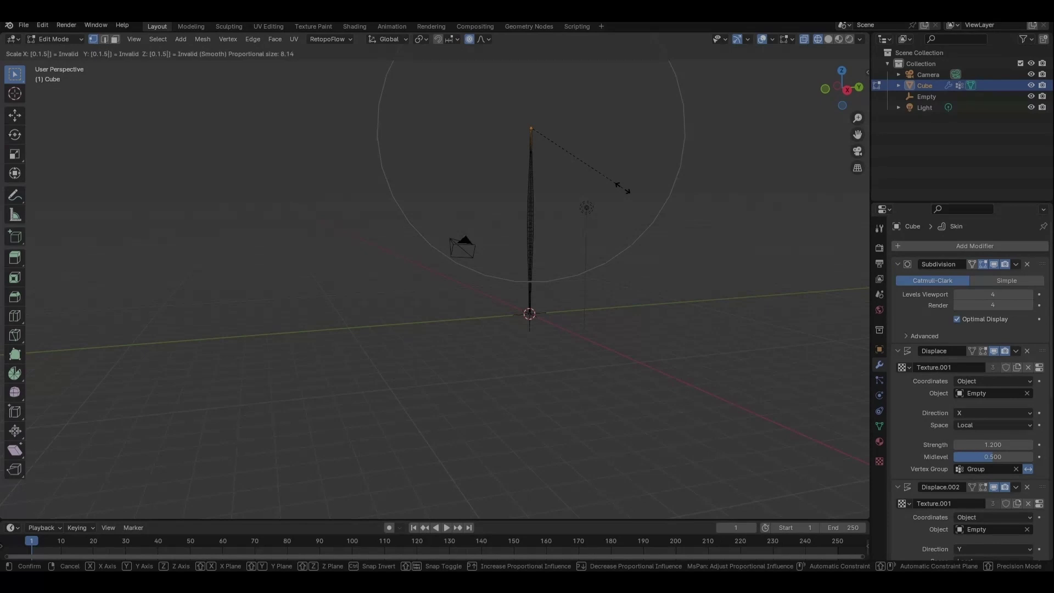
pyautogui.press('Return')
pyautogui.press('Tab')
pyautogui.hotkey('alt', 'a')
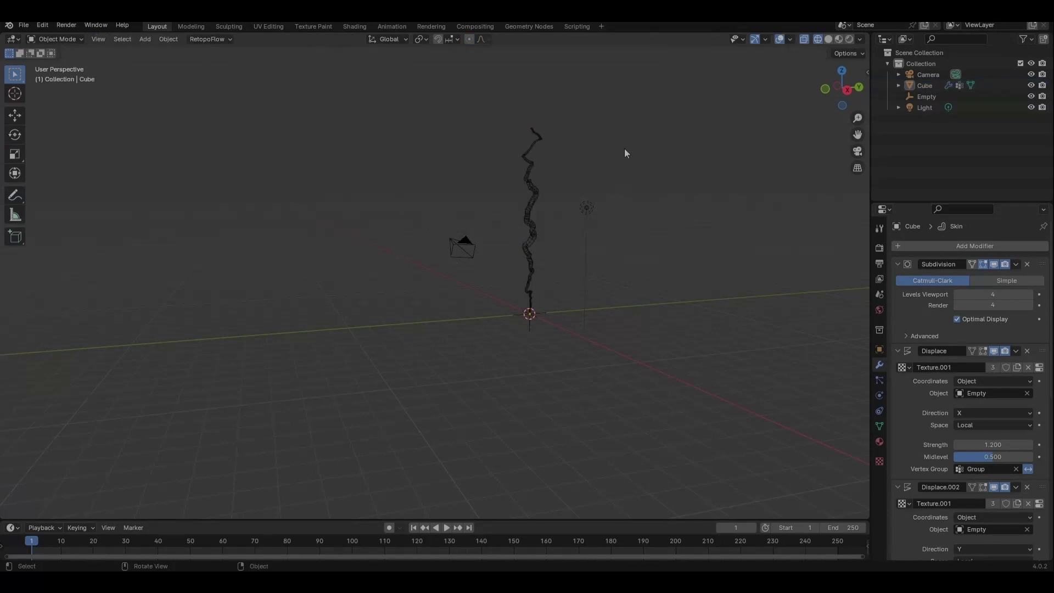
# Return the viewport from wireframe to solid shading and frame the tapered strand from base to tip
pyautogui.moveTo(534, 287)
pyautogui.mouseDown(button='middle')
pyautogui.moveTo(558, 158)
pyautogui.moveTo(542, 159)
pyautogui.moveTo(524, 238)
pyautogui.moveTo(637, 143)
pyautogui.moveTo(675, 242)
pyautogui.mouseUp(button='middle')
pyautogui.click(660, 237)
pyautogui.moveTo(576, 435)
pyautogui.mouseDown(button='middle')
pyautogui.moveTo(660, 410)
pyautogui.moveTo(649, 394)
pyautogui.mouseUp(button='middle')
pyautogui.hotkey('shift', 'z')
pyautogui.click(660, 404)
pyautogui.moveTo(724, 328); pyautogui.dragTo(670, 301, button='middle')
pyautogui.moveTo(597, 212); pyautogui.dragTo(622, 291, button='middle')
# Preview a free move of the empty at the skinned strand's base, cancelling the move
pyautogui.click(561, 473)
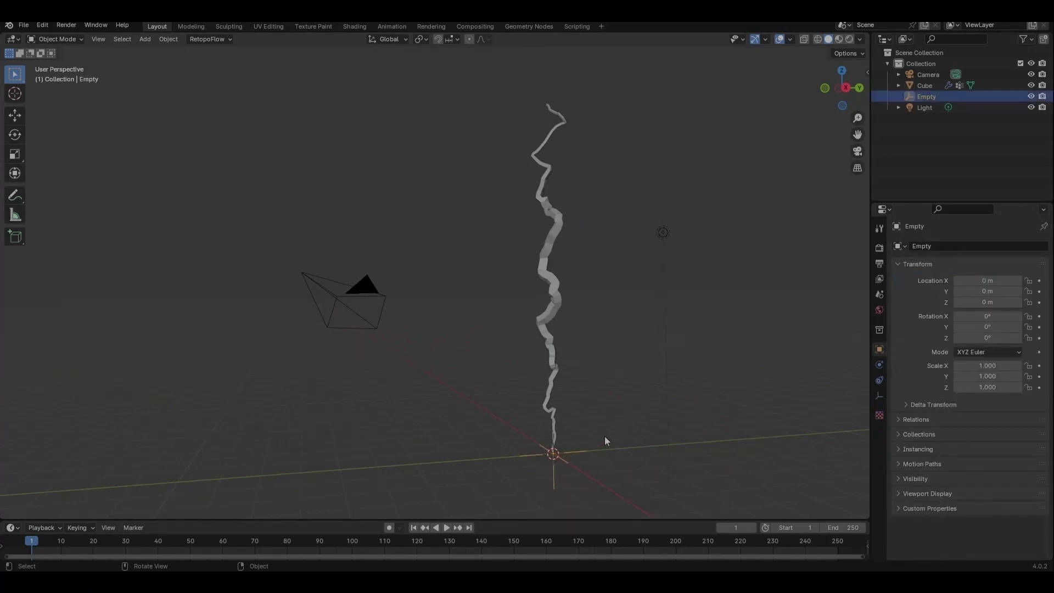
pyautogui.press('g')
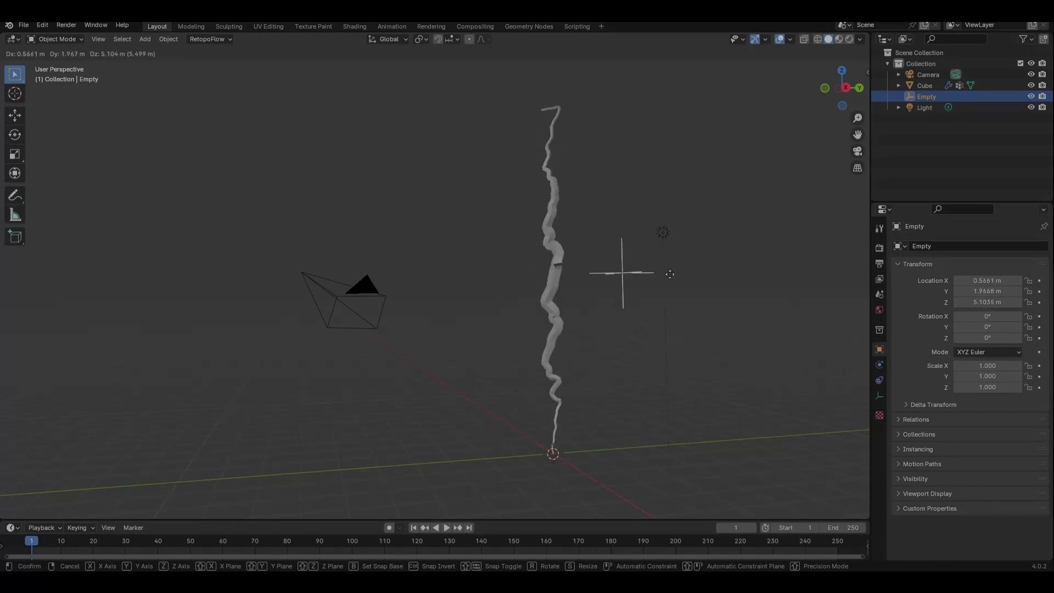
pyautogui.press('Escape')
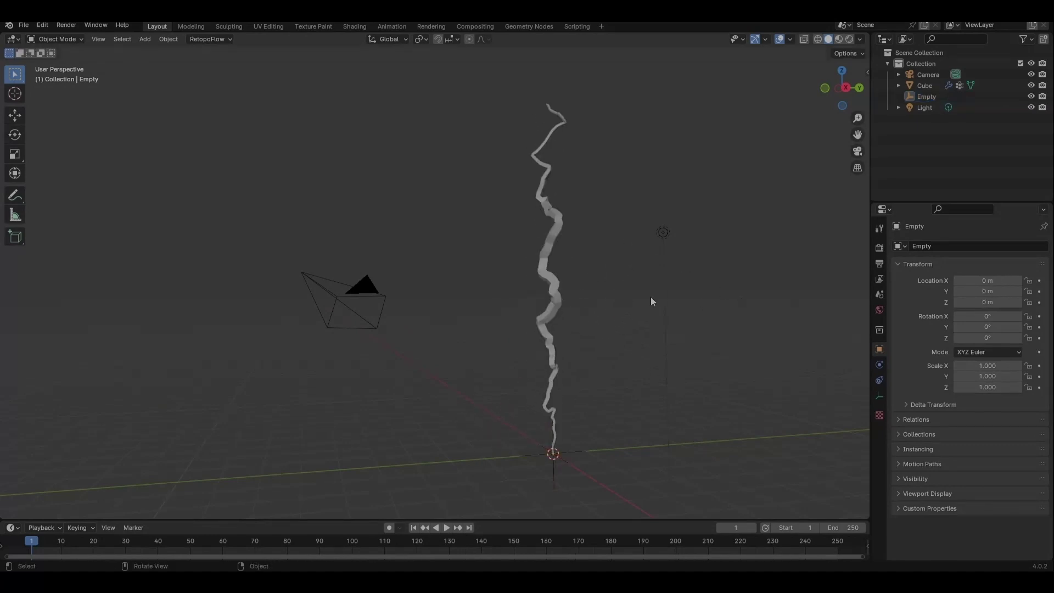
# Give the strand's material an orange emission colour and an emission strength of 60
pyautogui.click(564, 296)
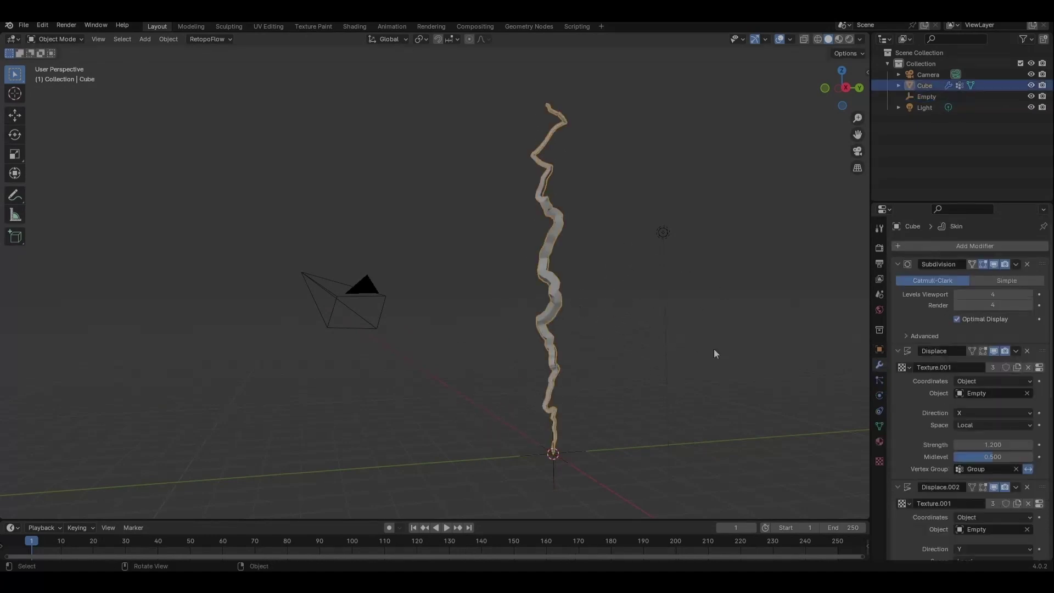
pyautogui.click(879, 441)
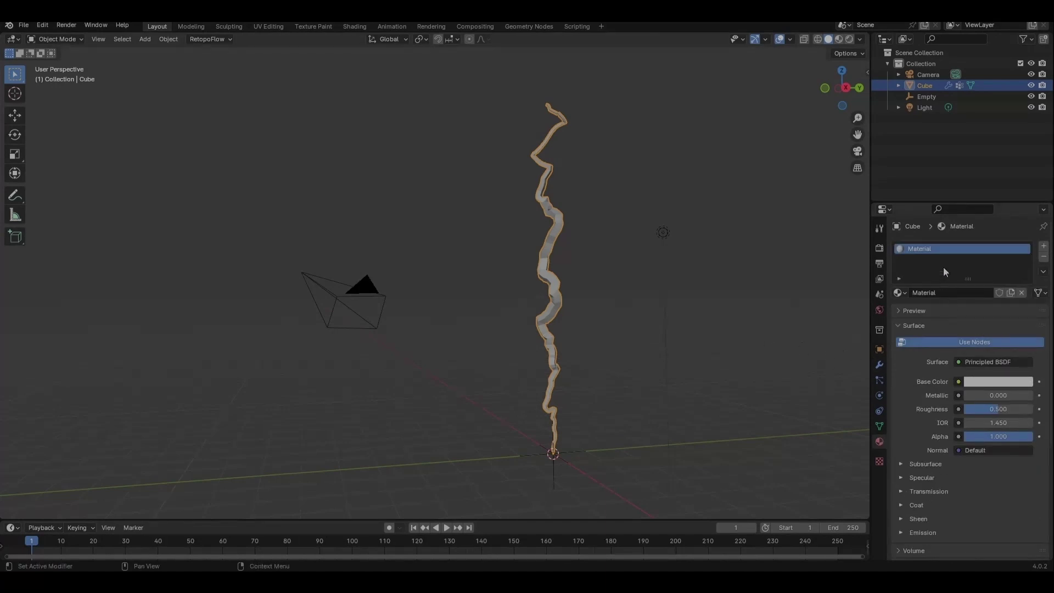
pyautogui.scroll(-4, 907, 476)
pyautogui.click(922, 444)
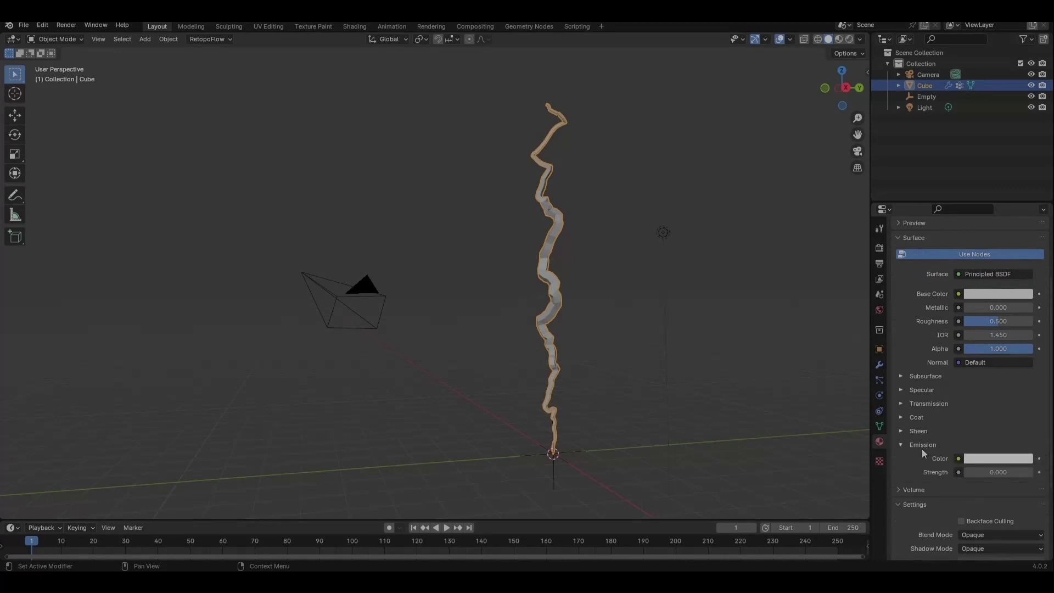
pyautogui.click(998, 459)
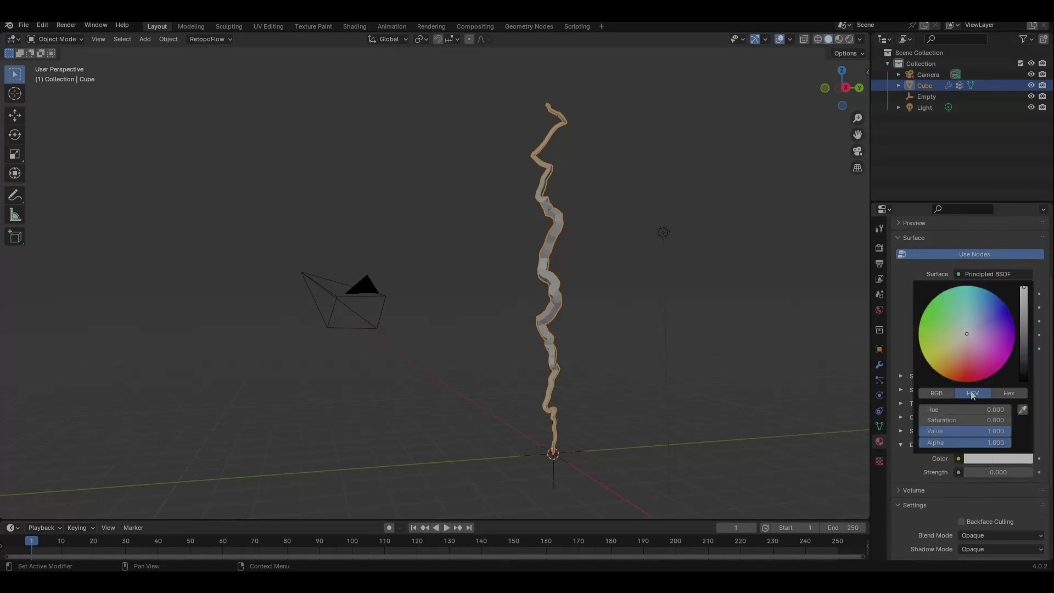
pyautogui.moveTo(970, 342); pyautogui.dragTo(950, 363)
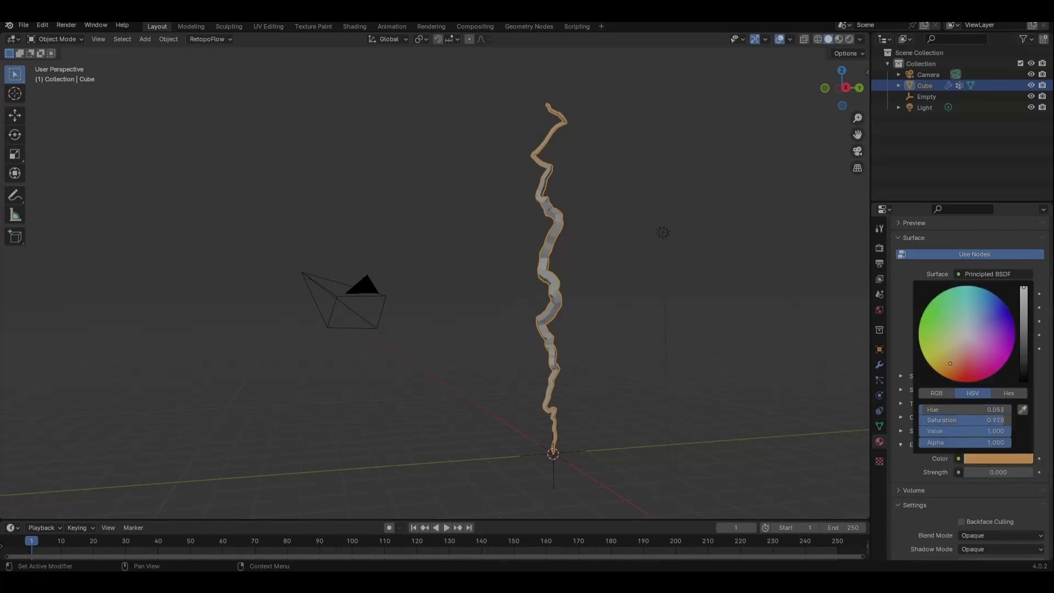
pyautogui.click(998, 471)
pyautogui.write('60')
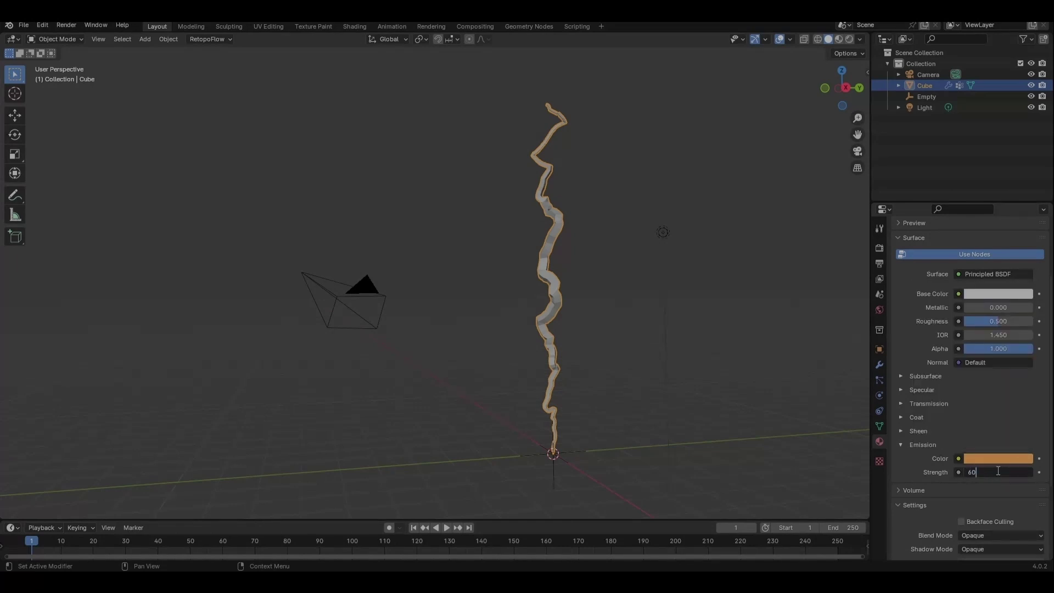
pyautogui.press('Return')
pyautogui.click(598, 221)
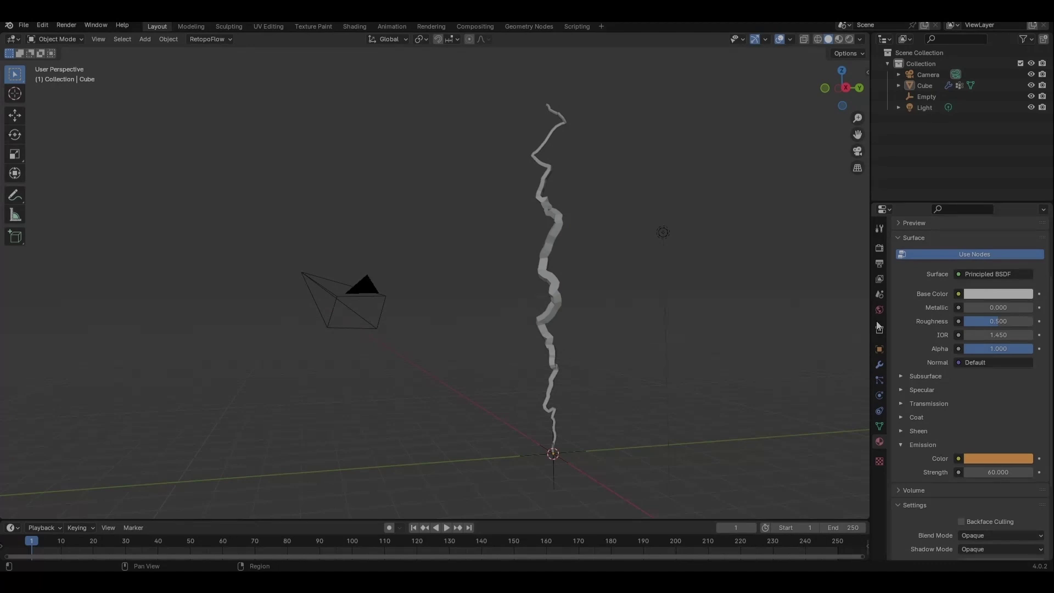
# Show the viewport in rendered shading and enable Bloom in the EEVEE render settings
pyautogui.click(879, 278)
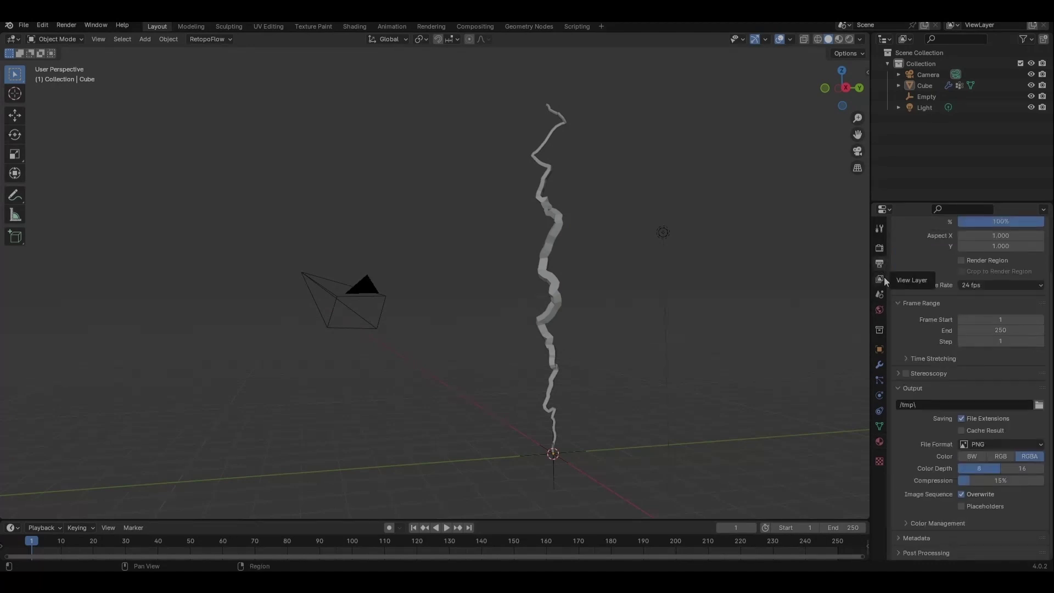
pyautogui.click(879, 248)
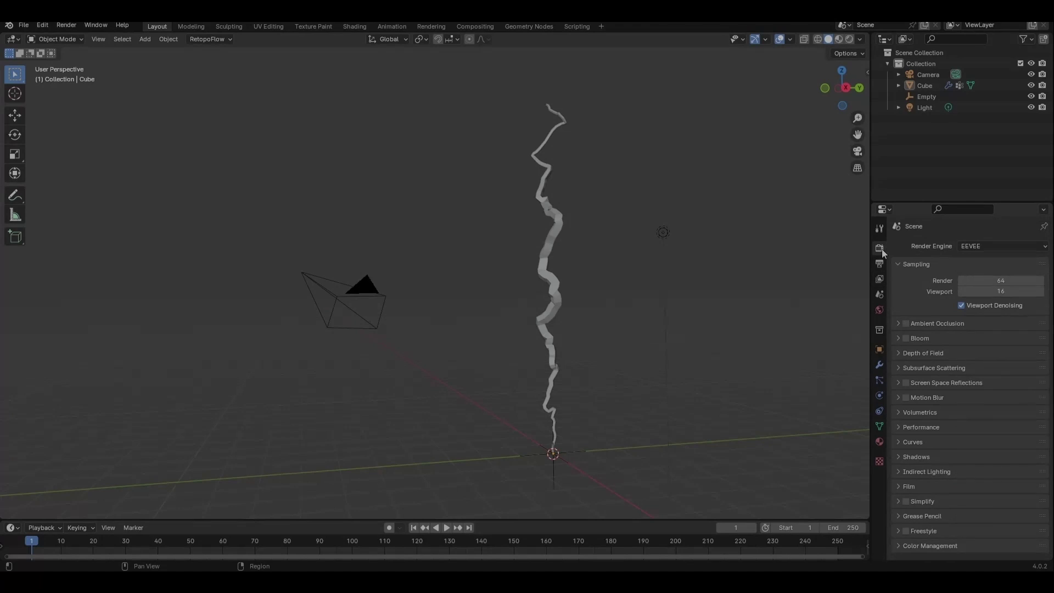
pyautogui.click(849, 39)
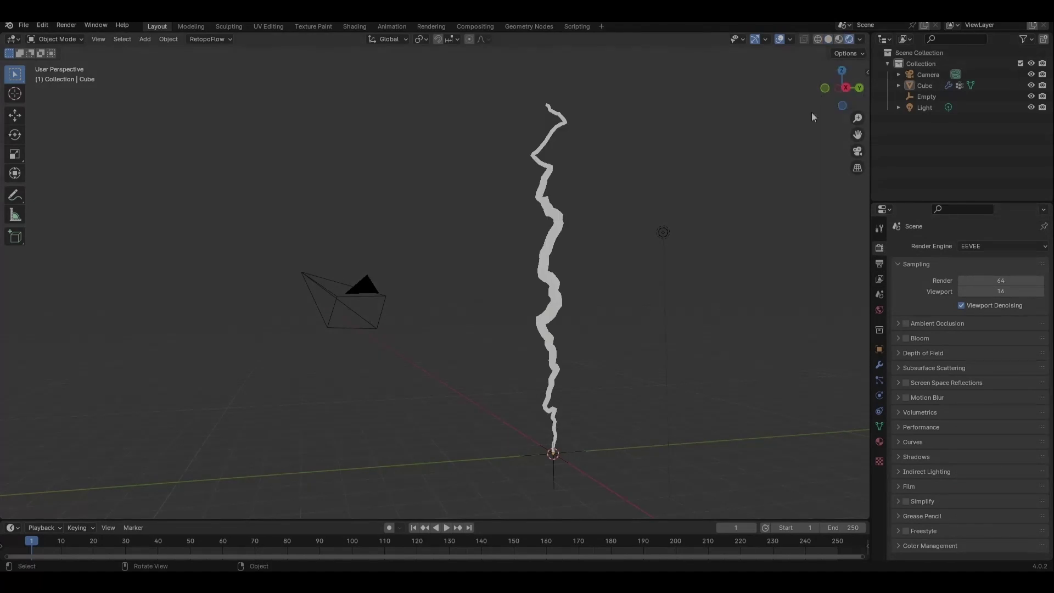
pyautogui.click(906, 338)
pyautogui.moveTo(740, 275); pyautogui.dragTo(501, 344, button='middle')
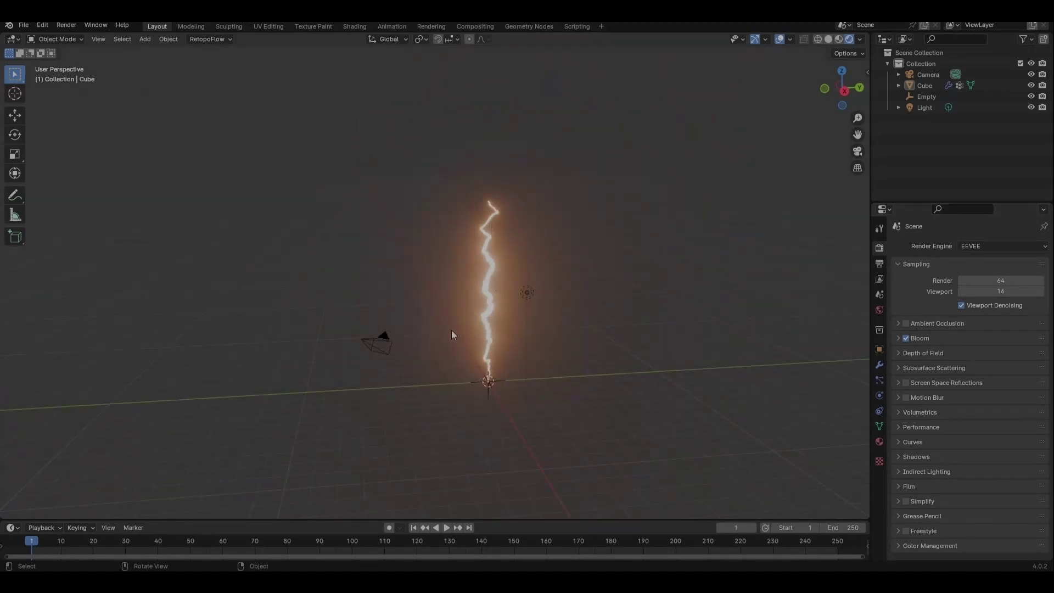
pyautogui.moveTo(482, 404); pyautogui.dragTo(492, 285, button='middle')
# Preview moving the empty along the Z axis to examine the glowing strand's motion, cancelling the move
pyautogui.click(491, 286)
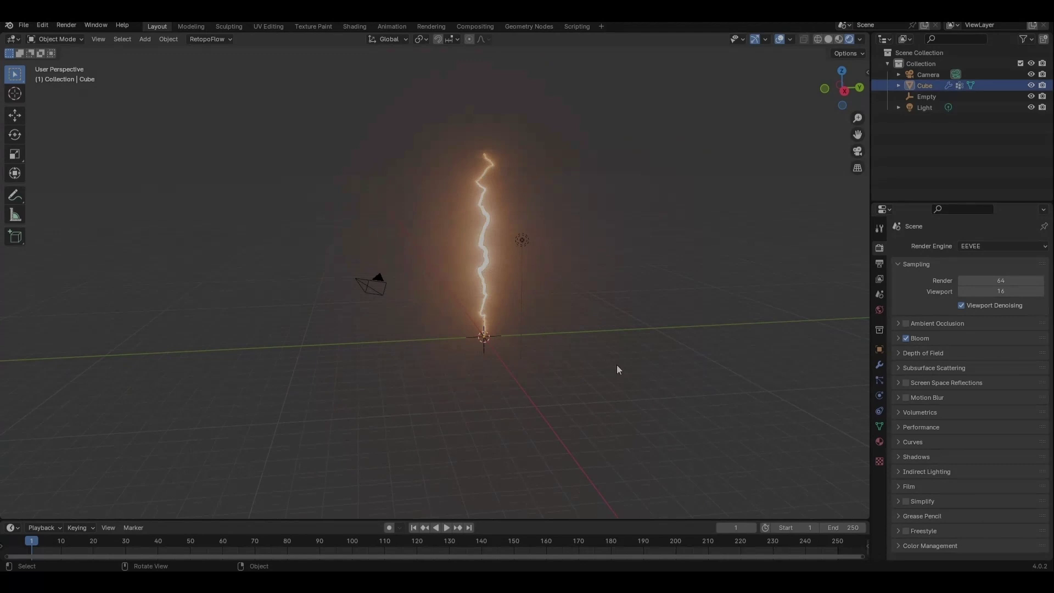
pyautogui.click(480, 341)
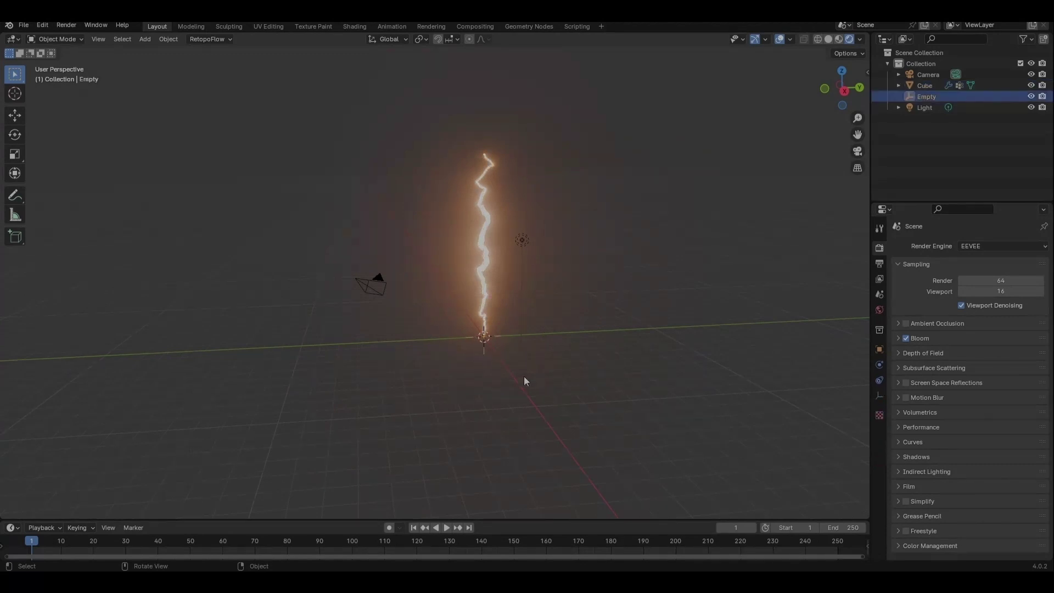
pyautogui.press('g')
pyautogui.press('Escape')
pyautogui.press('z')
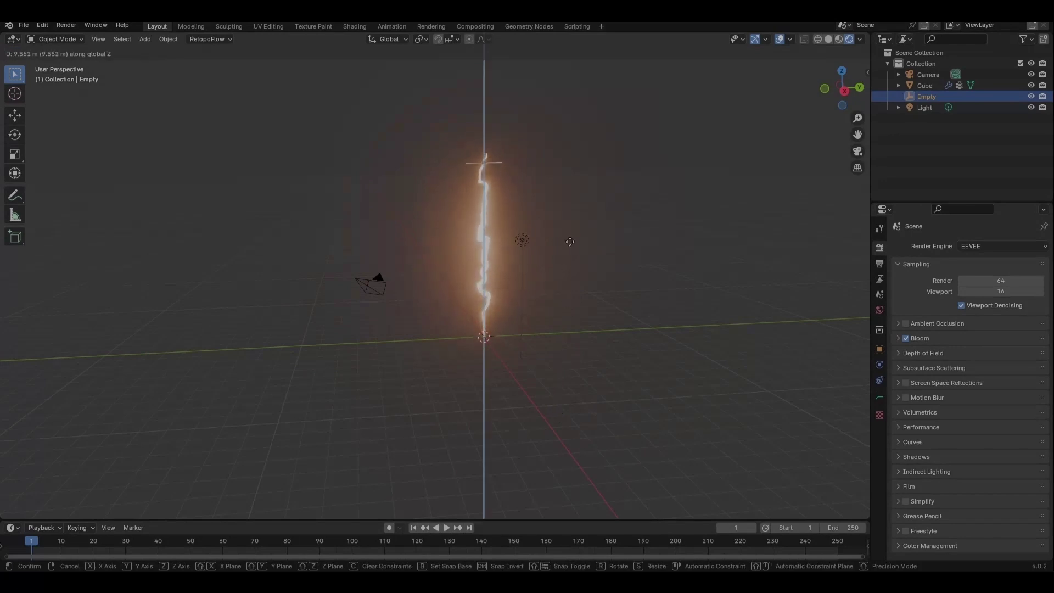
pyautogui.press('Escape')
pyautogui.click(625, 258)
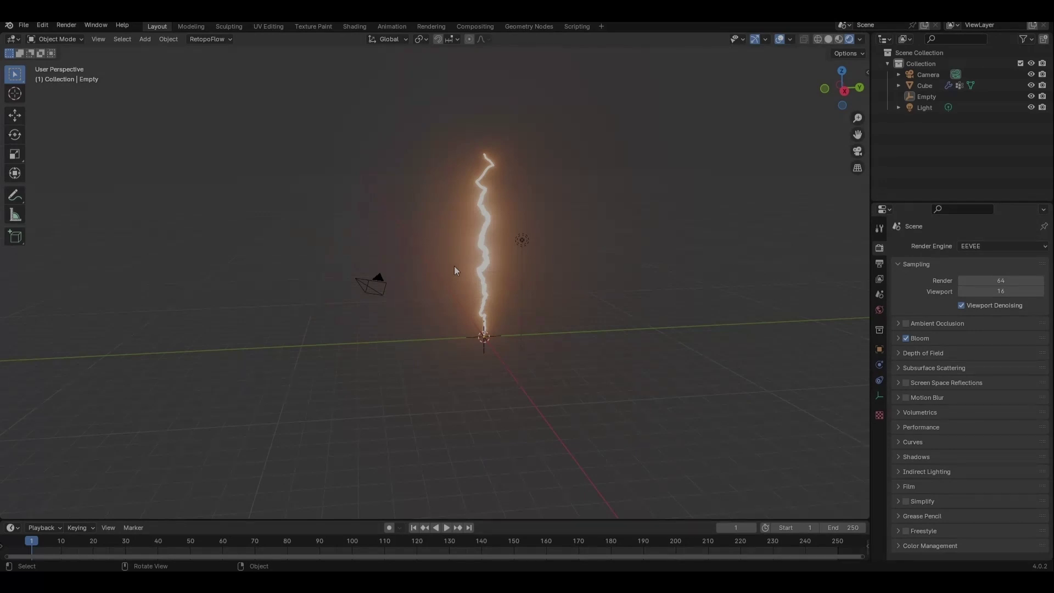
# Import The Flash evolution minifigure model into the scene
pyautogui.click(24, 24)
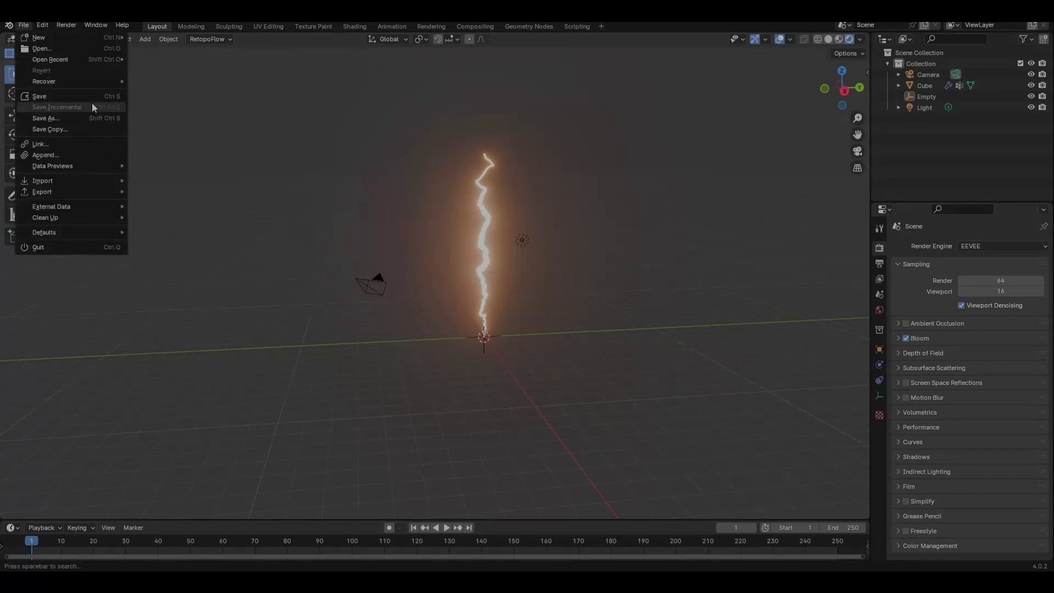
pyautogui.moveTo(96, 182)
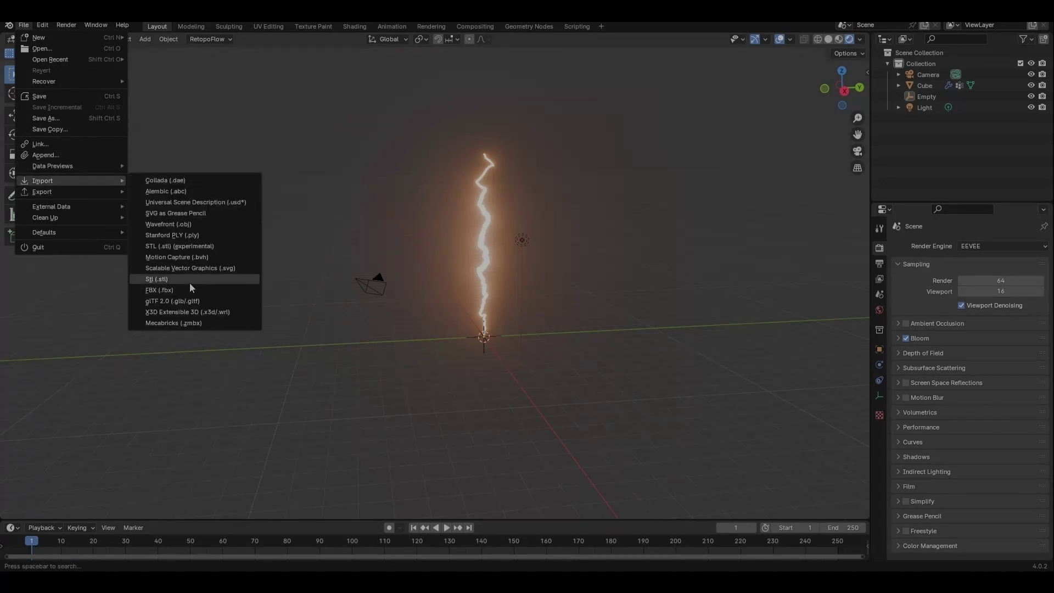
pyautogui.click(24, 25)
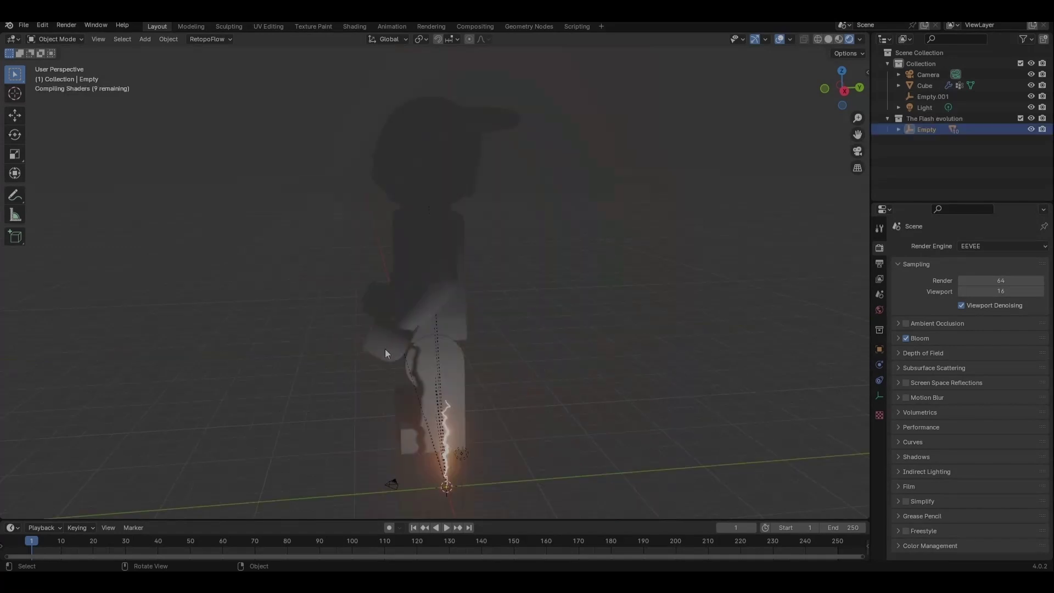
# Switch the viewport to Material Preview shading and select all parts of the imported minifigure
pyautogui.moveTo(385, 350); pyautogui.dragTo(495, 354, button='middle')
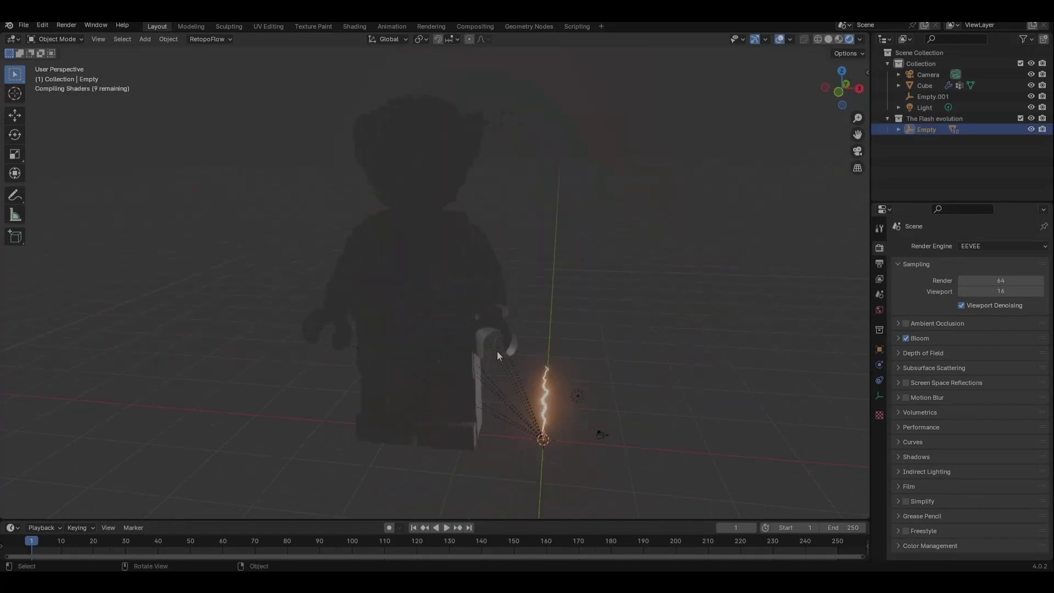
pyautogui.scroll(-5, 486, 313)
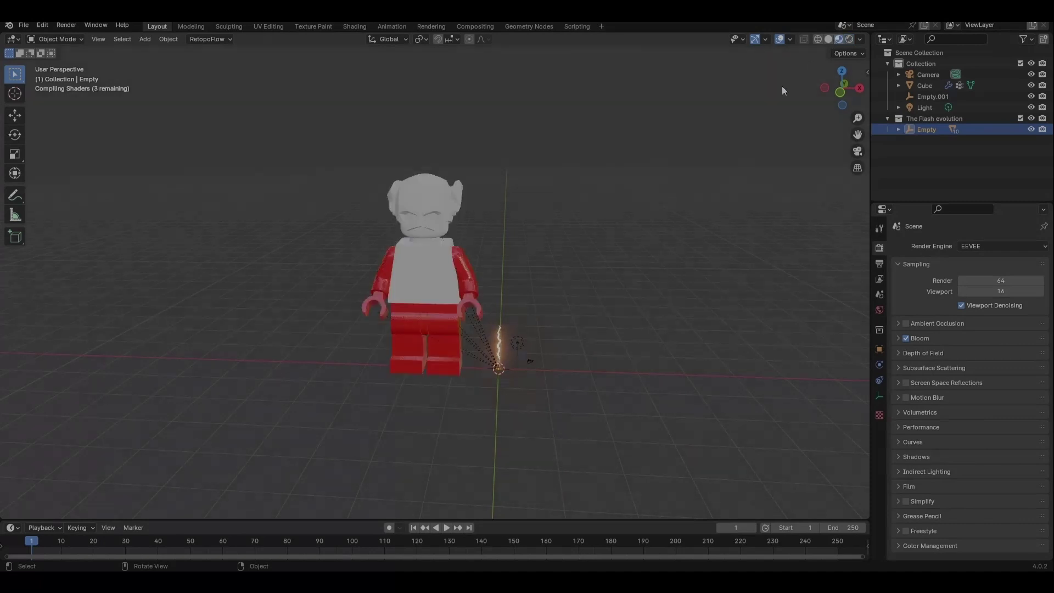
pyautogui.moveTo(310, 156); pyautogui.dragTo(480, 387)
pyautogui.moveTo(518, 441); pyautogui.dragTo(574, 350, button='middle')
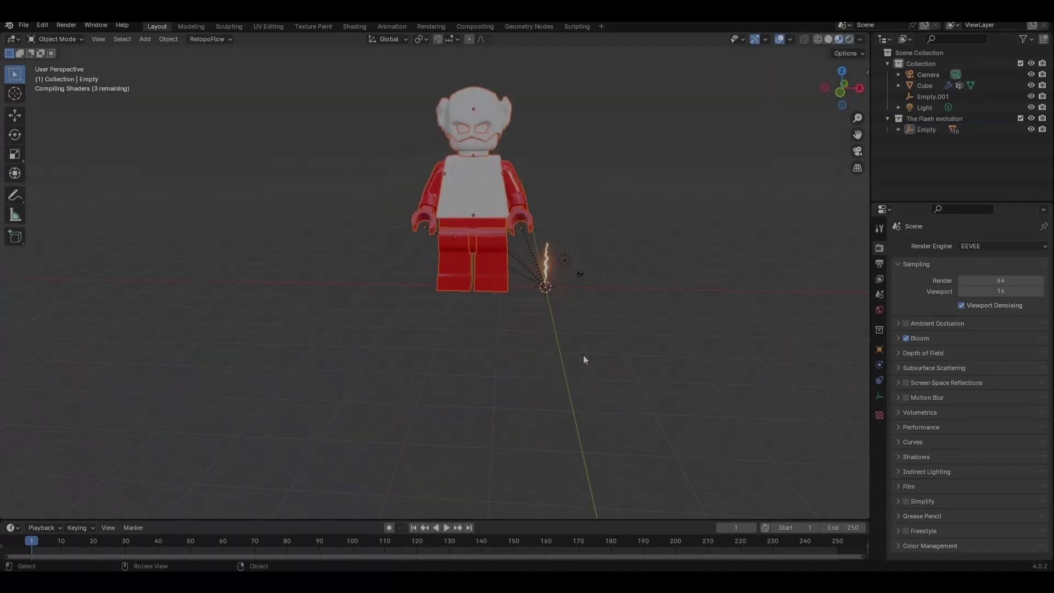
pyautogui.press('s')
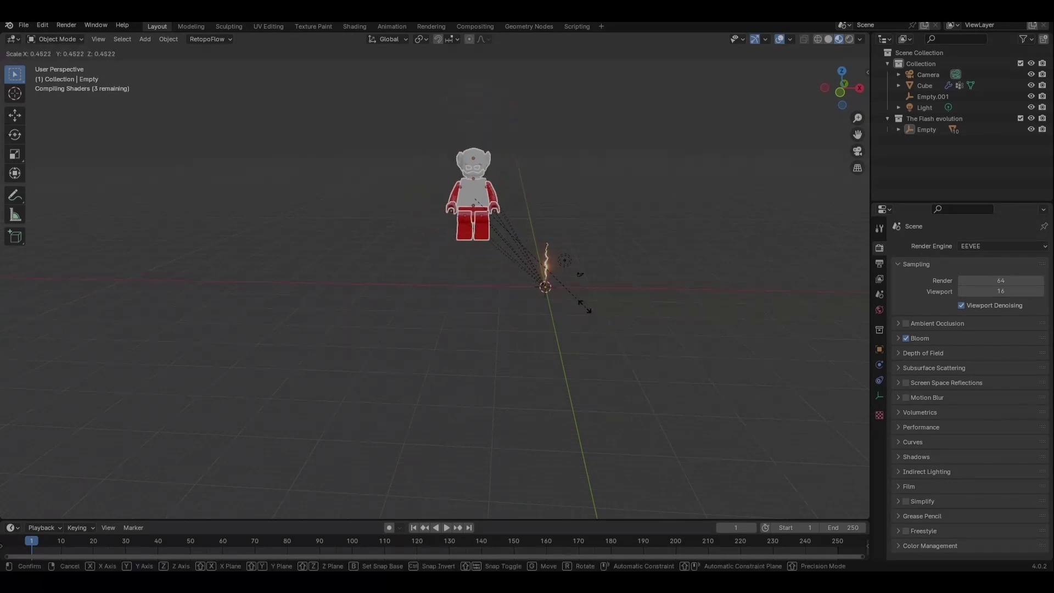
pyautogui.rightClick(563, 291)
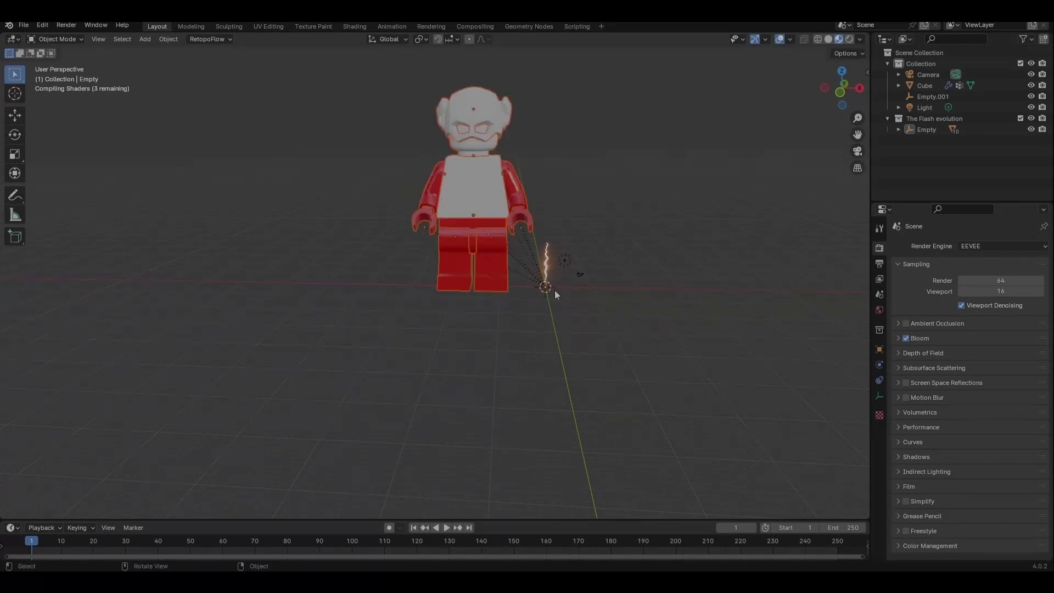
pyautogui.moveTo(571, 307); pyautogui.dragTo(606, 347, button='middle')
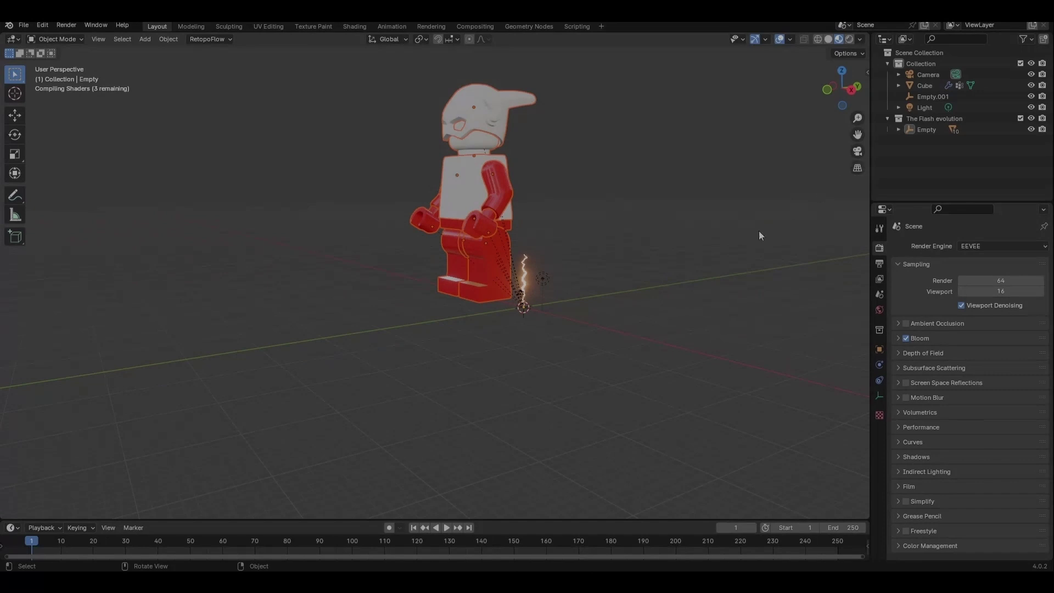
pyautogui.press('s')
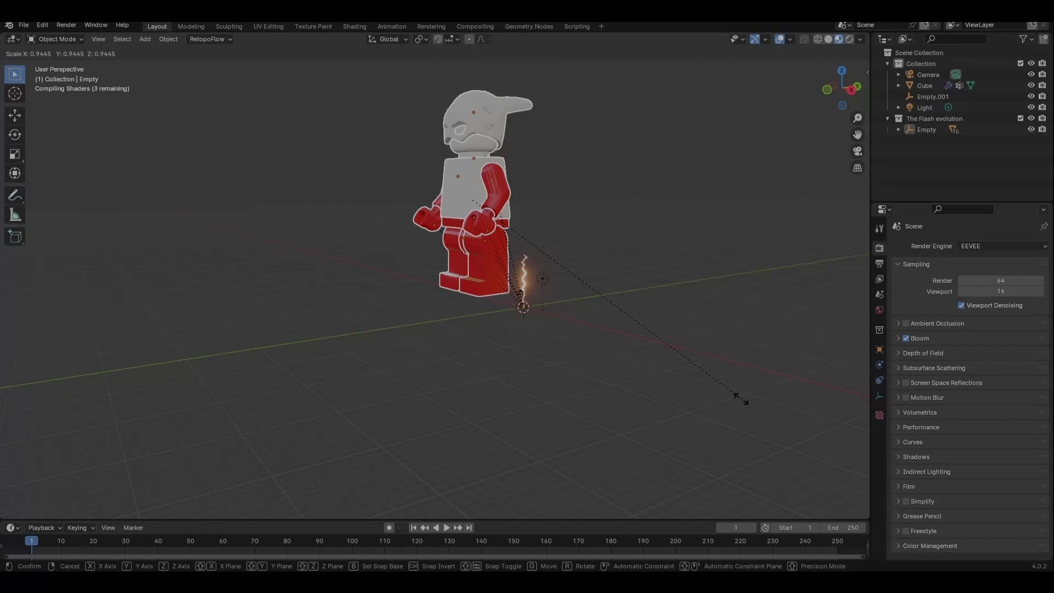
pyautogui.press('Escape')
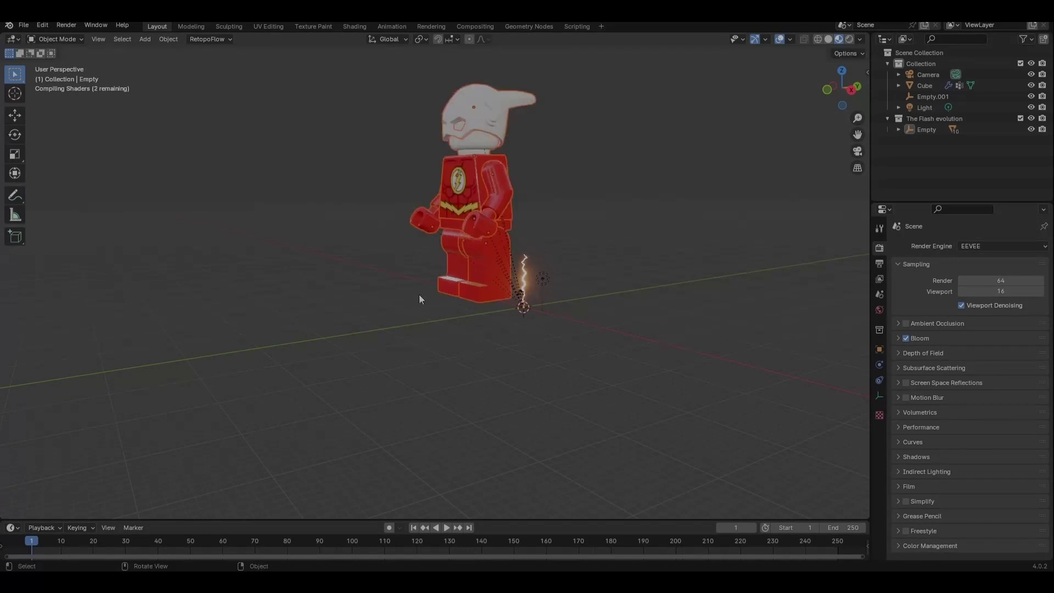
# Scale the whole imported minifigure down to 0.2 of its size
pyautogui.press('s')
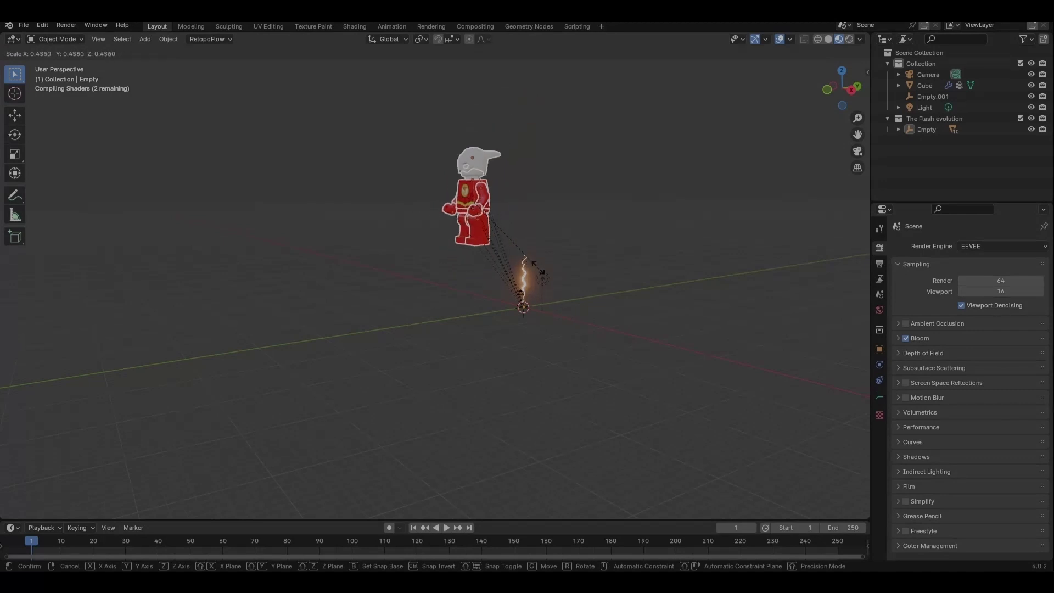
pyautogui.write('0.2')
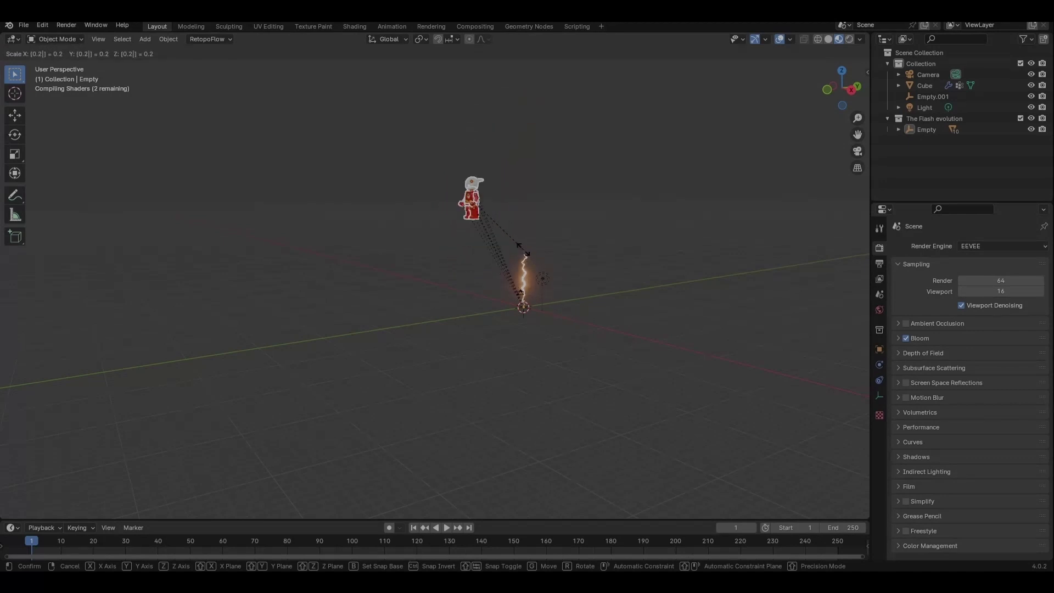
pyautogui.press('Return')
pyautogui.moveTo(509, 236); pyautogui.dragTo(583, 258, button='middle')
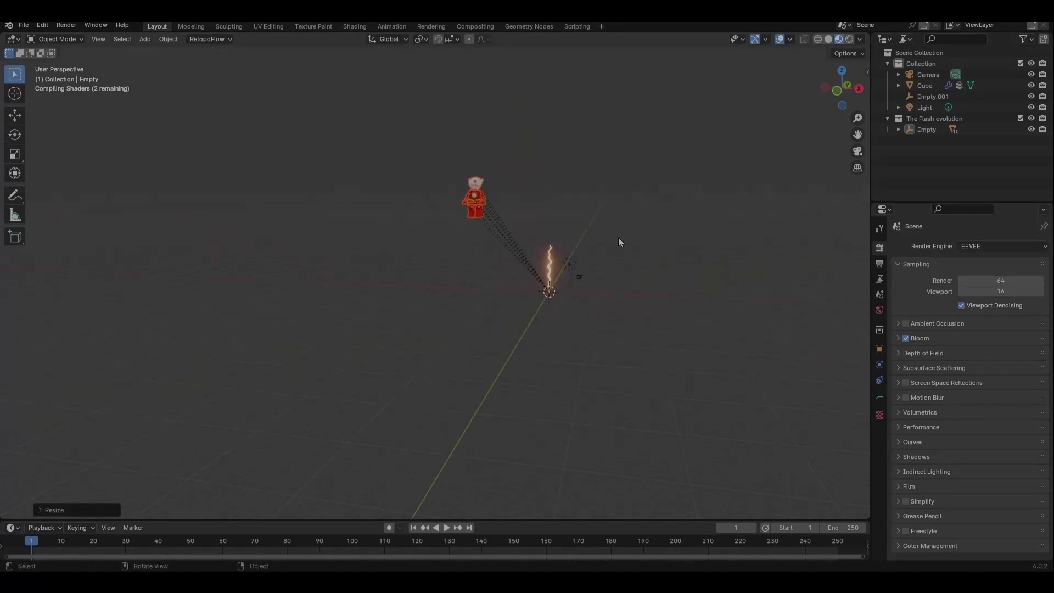
# In front view, move the minifigure -16 m along the global Z axis onto the ground line
pyautogui.click(836, 91)
pyautogui.press('g')
pyautogui.press('z')
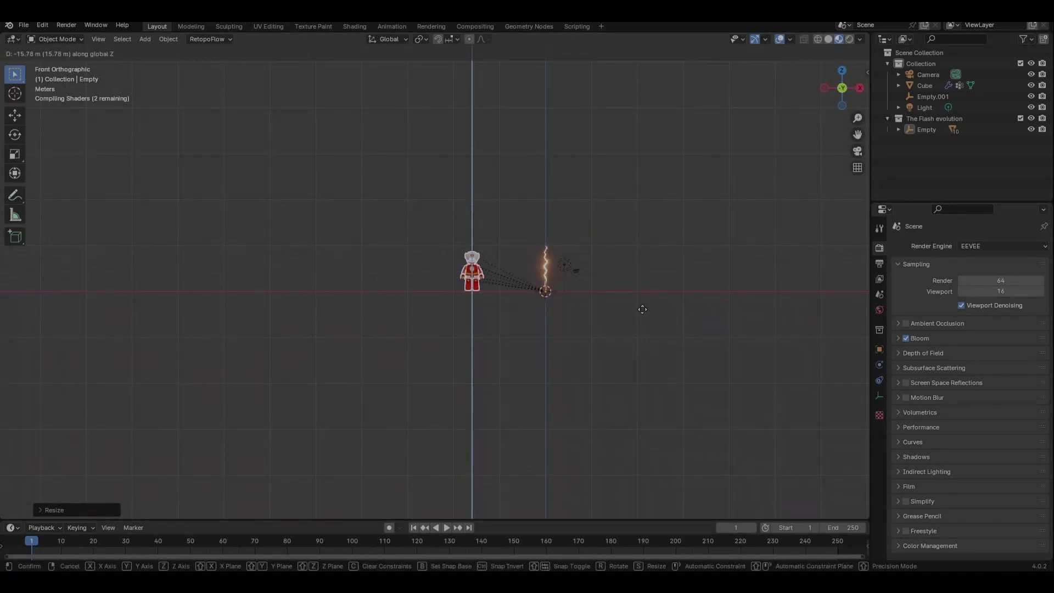
pyautogui.write('-16')
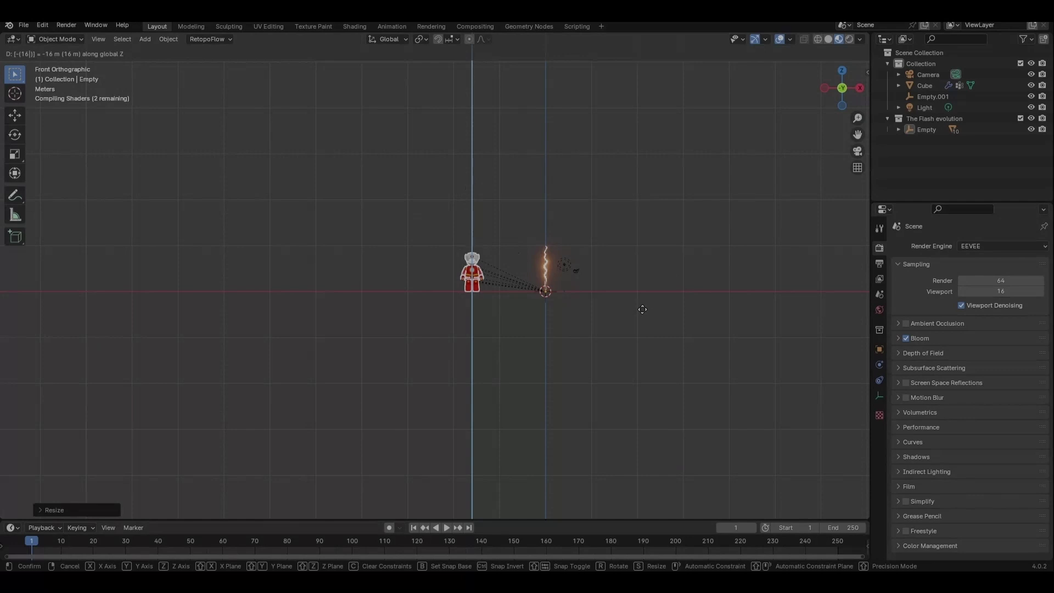
pyautogui.press('Return')
pyautogui.scroll(5, 459, 294)
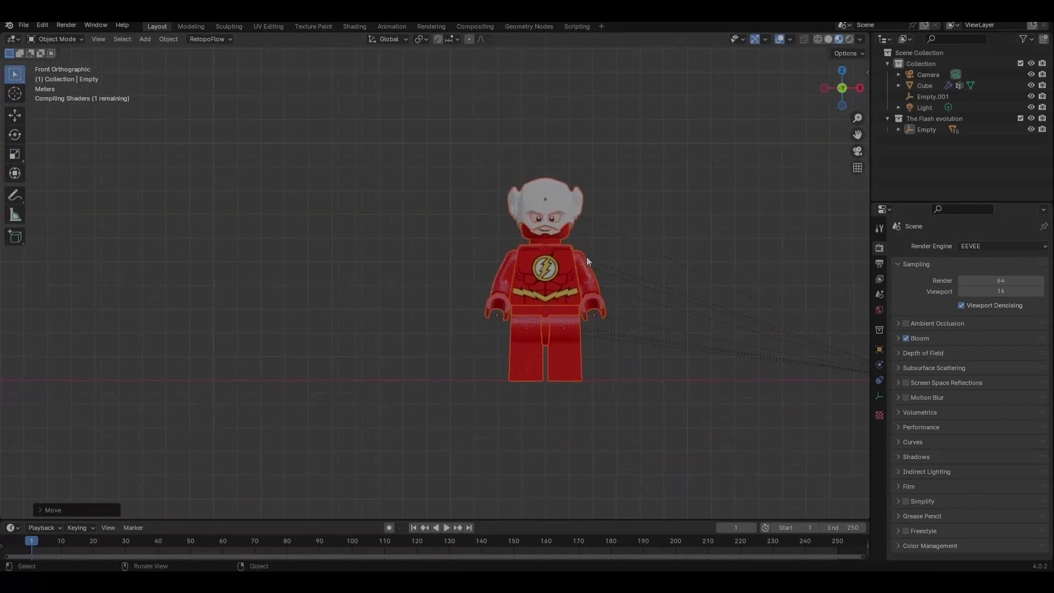
# Try to rig the selected minifigure with the EpicFigRig add-on
pyautogui.scroll(4, 586, 257)
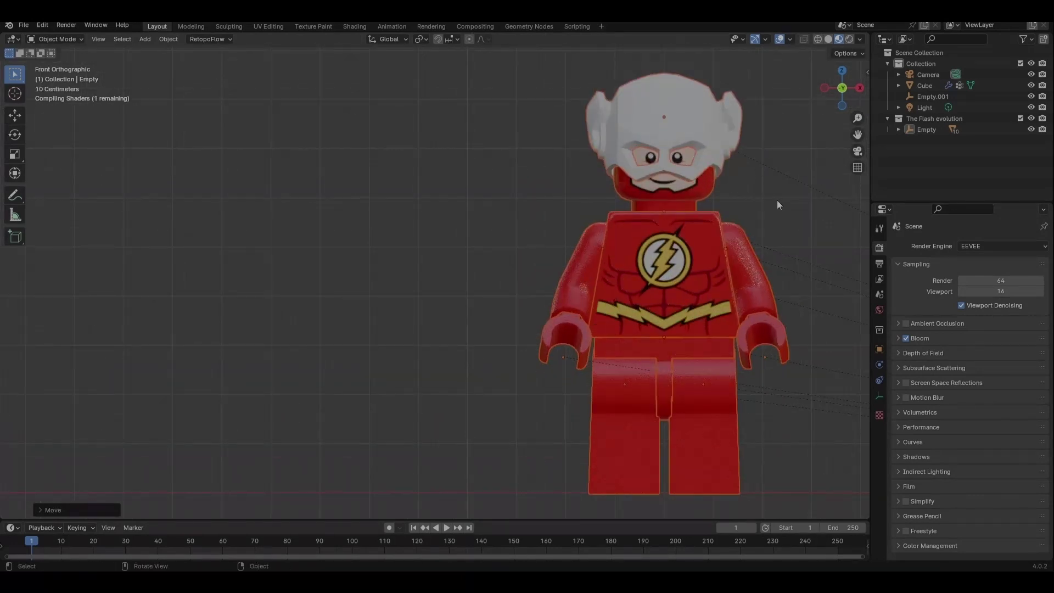
pyautogui.press('n')
pyautogui.click(863, 214)
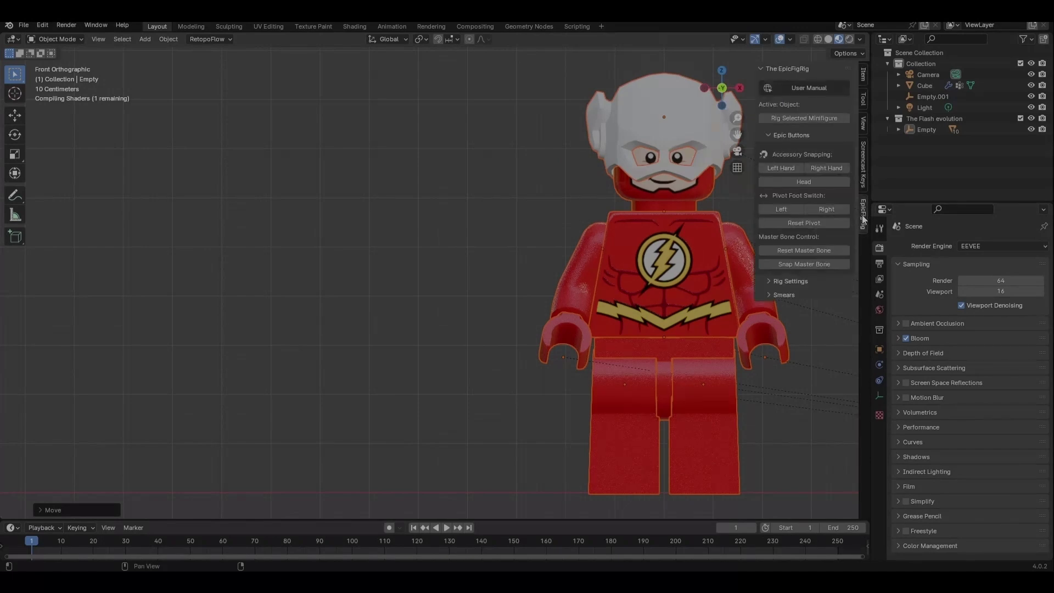
pyautogui.click(815, 117)
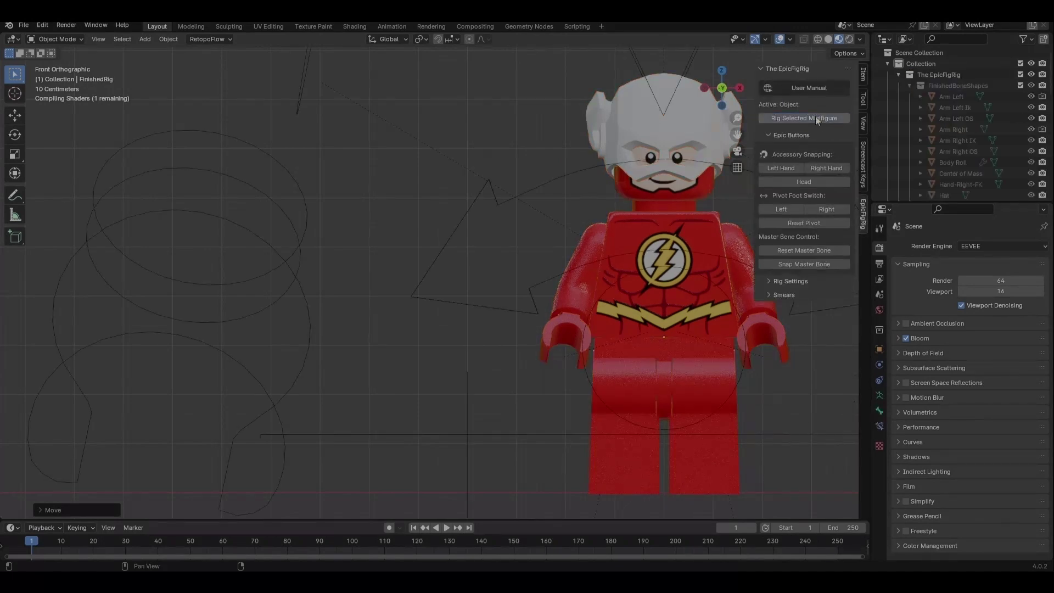
pyautogui.scroll(-6, 572, 256)
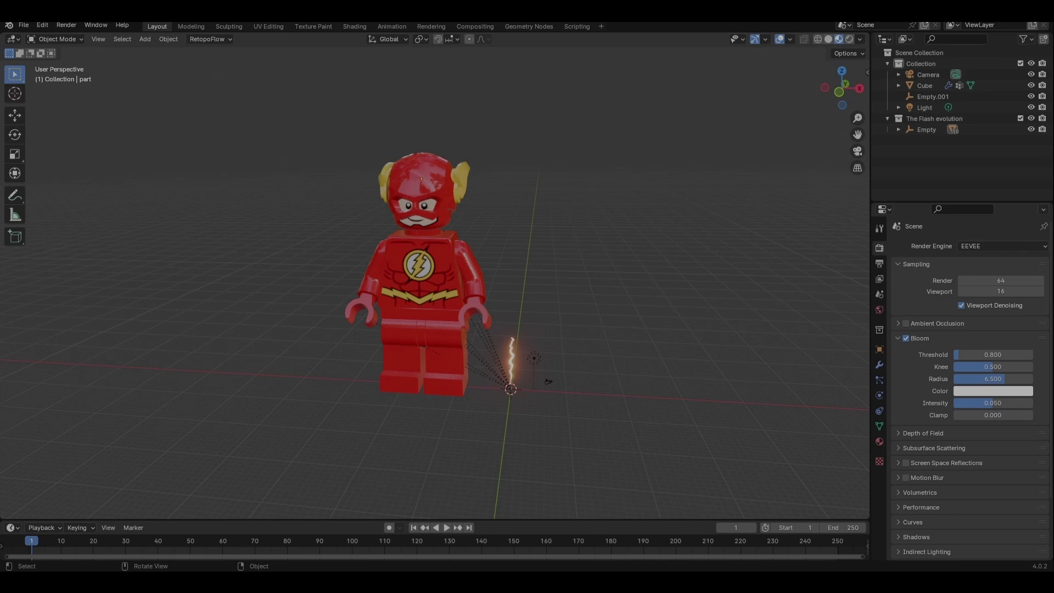
# Select the minifigure's head, torso, hips, legs, arms and hands together and rig them with EpicFigRig
pyautogui.scroll(4, 437, 277)
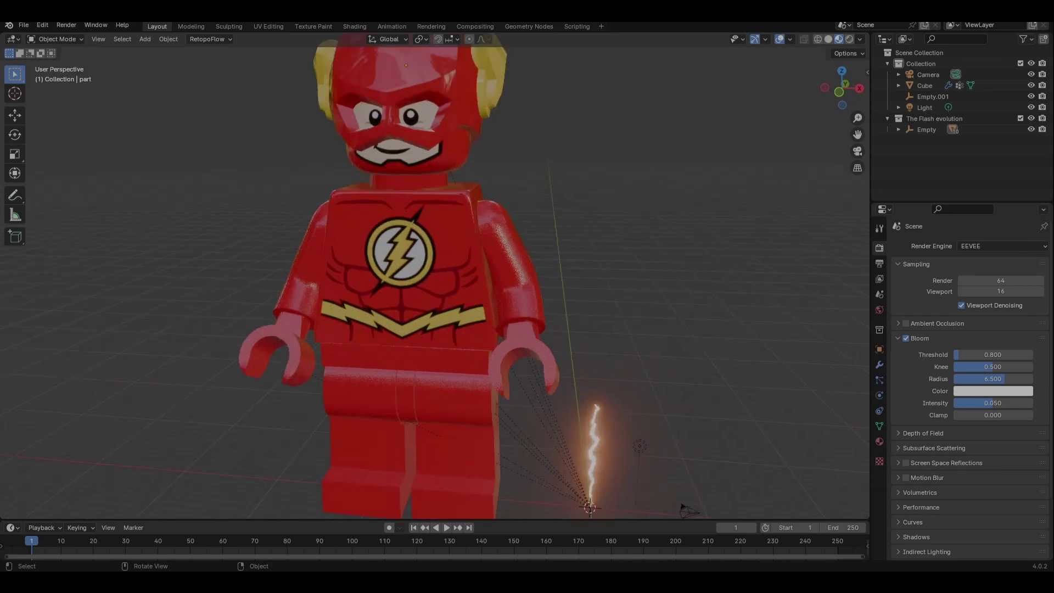
pyautogui.click(397, 82)
pyautogui.click(387, 198)
pyautogui.scroll(-3, 389, 307)
pyautogui.scroll(-2, 408, 237)
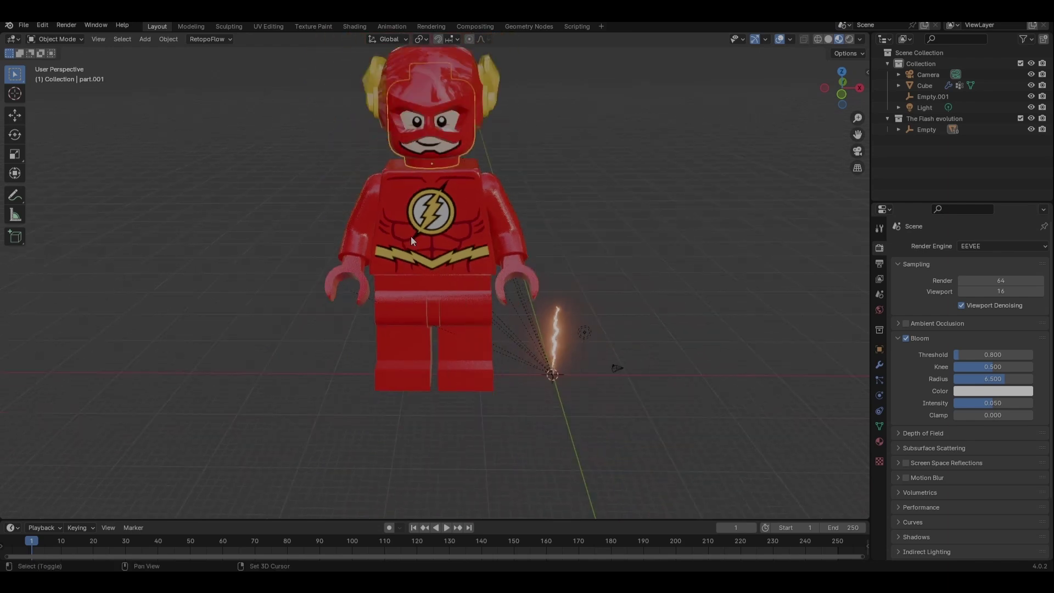
pyautogui.keyDown('shift'); pyautogui.click(426, 253); pyautogui.keyUp('shift')
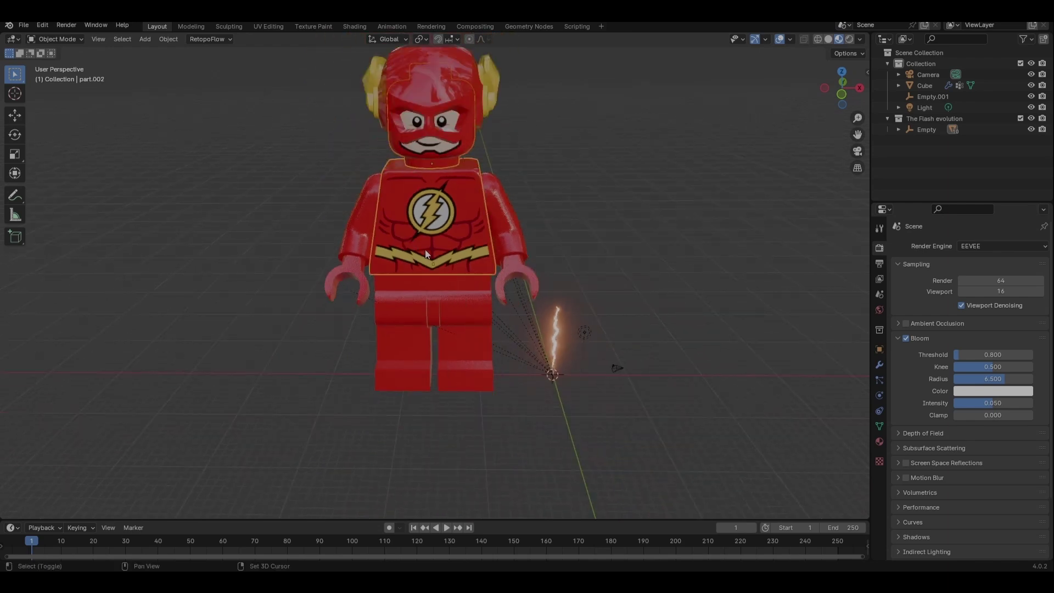
pyautogui.keyDown('shift'); pyautogui.click(423, 285); pyautogui.keyUp('shift')
pyautogui.keyDown('shift'); pyautogui.click(400, 328); pyautogui.keyUp('shift')
pyautogui.keyDown('shift'); pyautogui.click(462, 334); pyautogui.keyUp('shift')
pyautogui.keyDown('shift'); pyautogui.click(498, 239); pyautogui.keyUp('shift')
pyautogui.keyDown('shift'); pyautogui.click(358, 244); pyautogui.keyUp('shift')
pyautogui.keyDown('shift'); pyautogui.click(351, 273); pyautogui.keyUp('shift')
pyautogui.keyDown('shift'); pyautogui.click(524, 280); pyautogui.keyUp('shift')
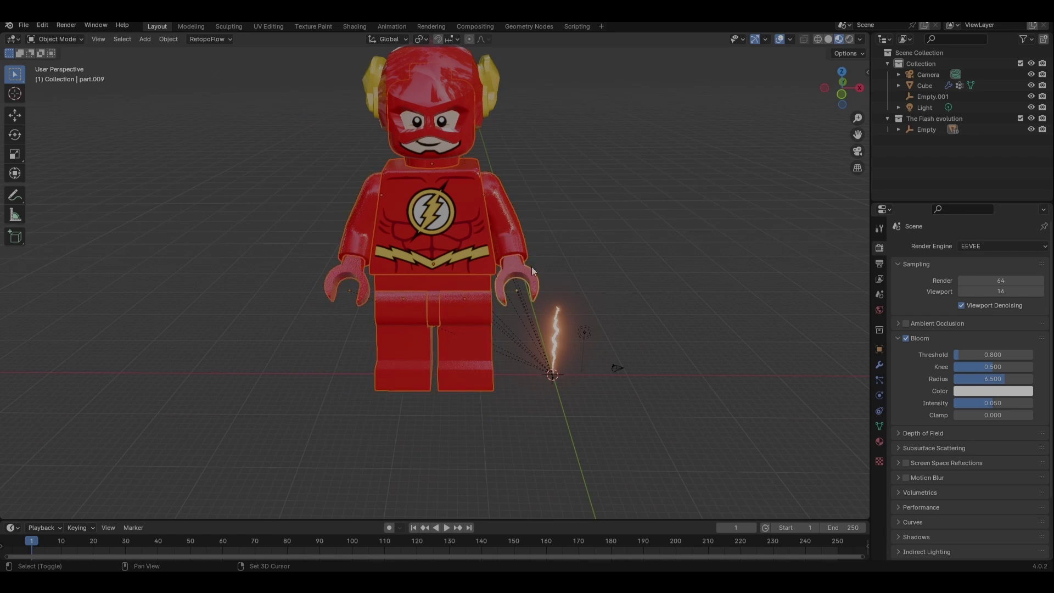
pyautogui.press('n')
pyautogui.click(861, 220)
pyautogui.click(803, 119)
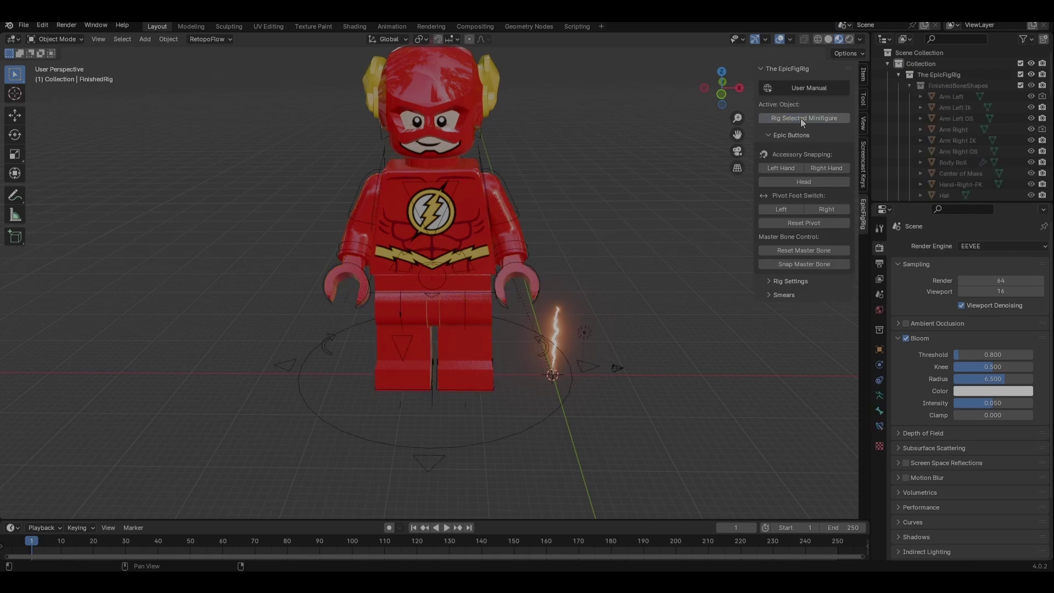
# Parent the minifigure's cowl to its head
pyautogui.keyDown('shift'); pyautogui.click(434, 137); pyautogui.keyUp('shift')
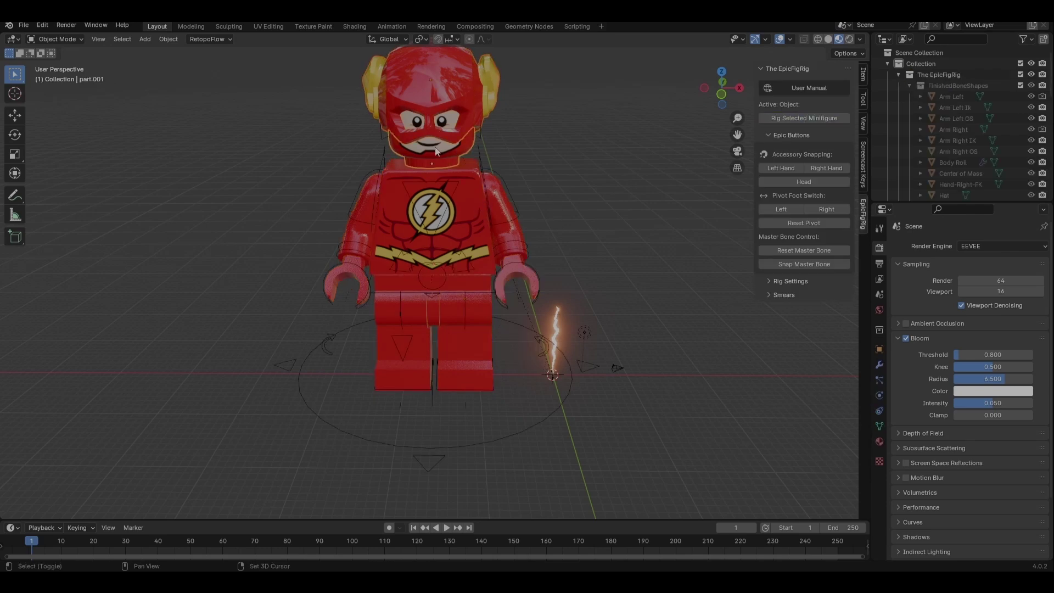
pyautogui.hotkey('ctrl', 'p')
pyautogui.click(434, 147)
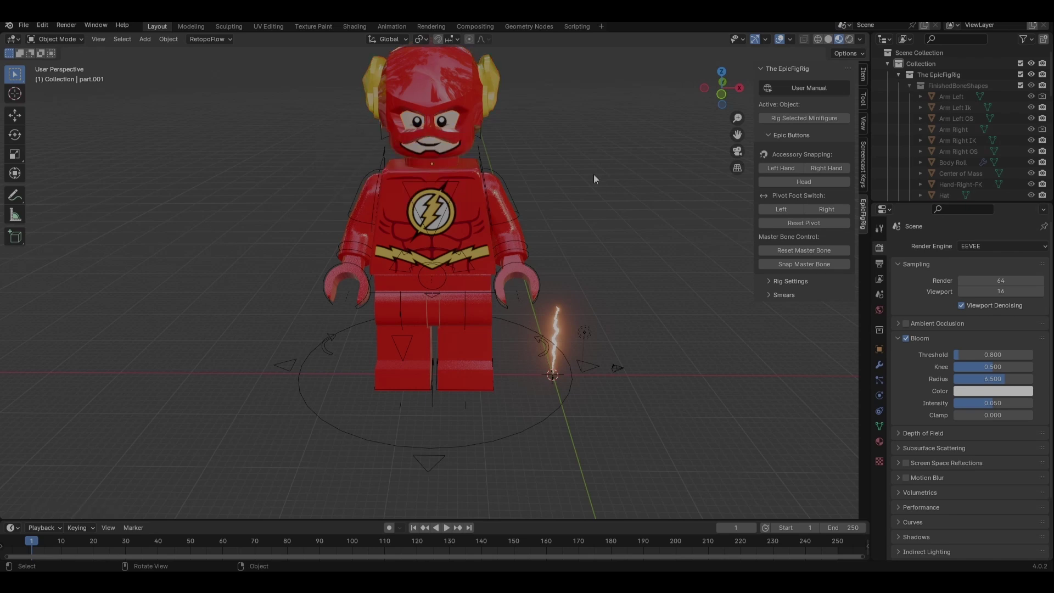
# Select the minifigure's rig and switch it to Pose Mode
pyautogui.click(387, 440)
pyautogui.scroll(-5, 381, 412)
pyautogui.moveTo(381, 412); pyautogui.dragTo(294, 185, button='middle')
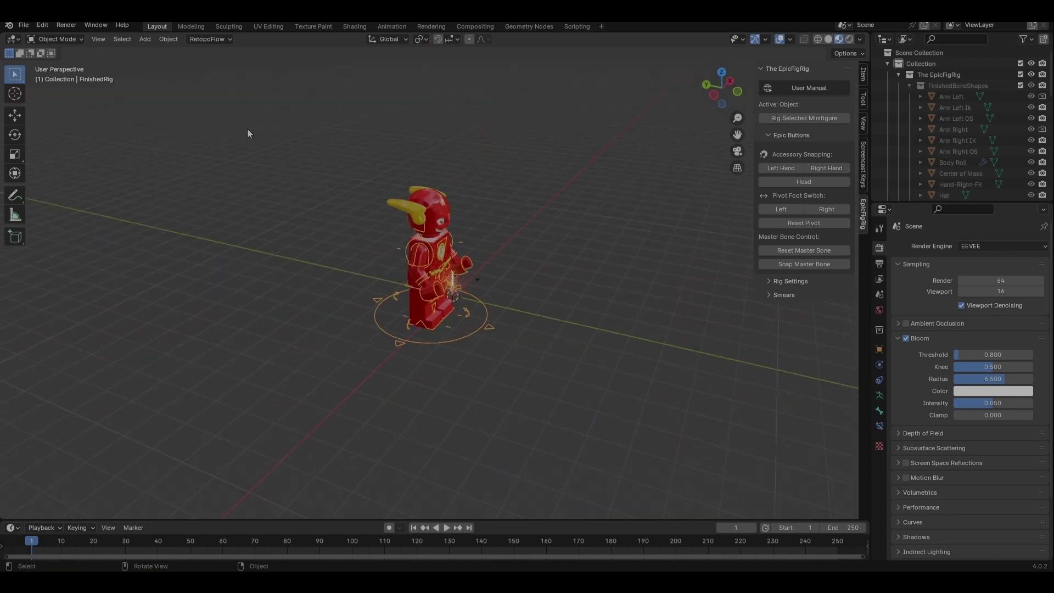
pyautogui.click(55, 39)
pyautogui.click(54, 77)
# Move the right foot control backward and the left foot control forward to form a running stride
pyautogui.click(412, 263)
pyautogui.scroll(3, 453, 318)
pyautogui.moveTo(483, 303); pyautogui.dragTo(432, 383, button='middle')
pyautogui.click(431, 382)
pyautogui.press('g')
pyautogui.click(447, 425)
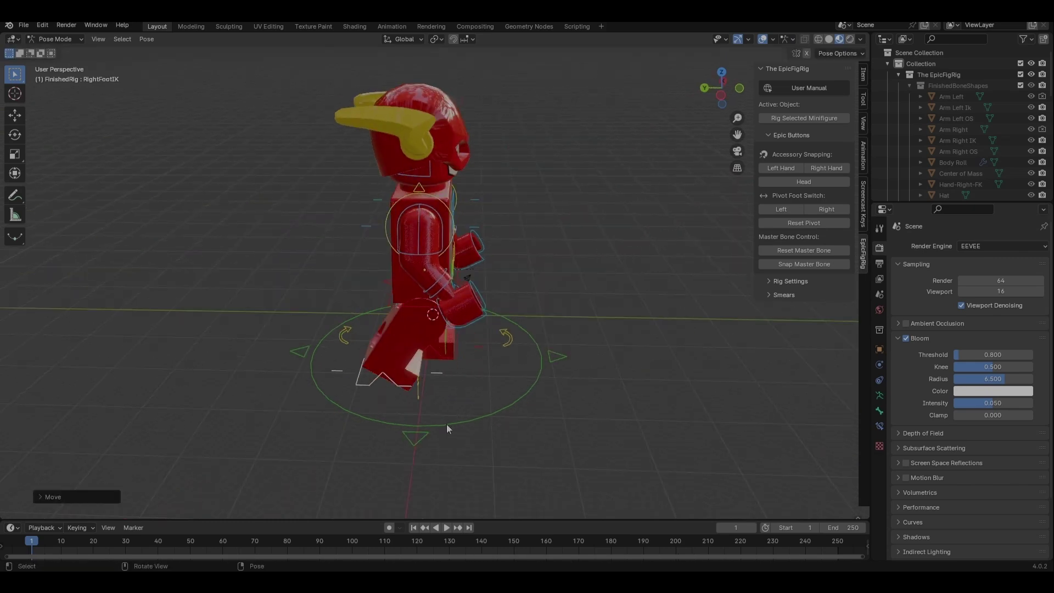
pyautogui.click(428, 379)
pyautogui.press('g')
pyautogui.click(487, 373)
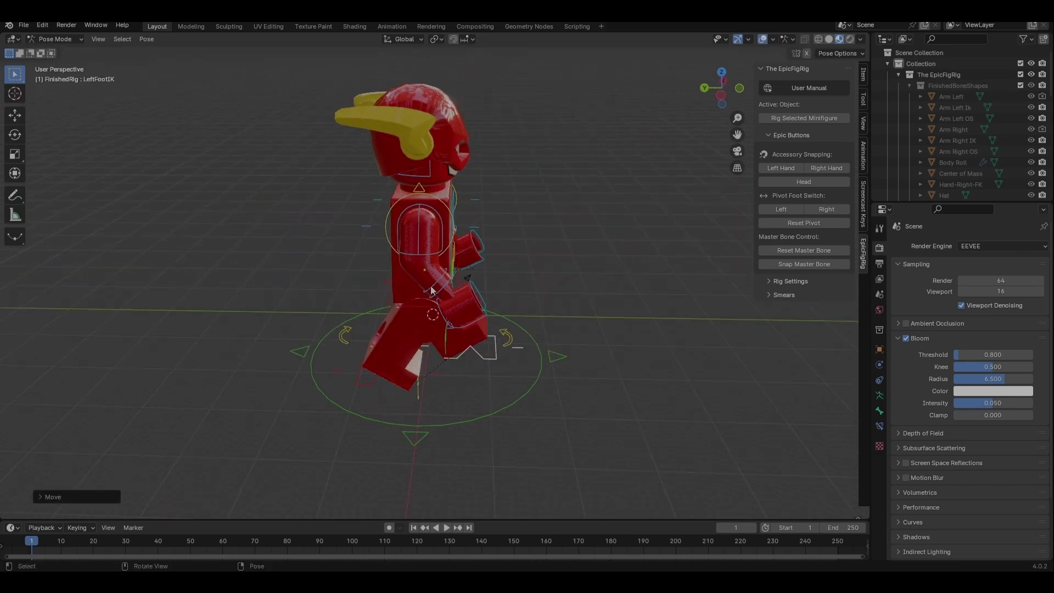
# Tilt the minifigure's torso forward for the running pose
pyautogui.click(418, 311)
pyautogui.moveTo(473, 305); pyautogui.dragTo(454, 252, button='middle')
pyautogui.click(460, 291)
pyautogui.click(463, 288)
pyautogui.scroll(3, 420, 288)
pyautogui.click(423, 289)
pyautogui.click(456, 225)
pyautogui.press('r')
pyautogui.press('Escape')
# Rotate the right arm bone forward and the left arm bone backward to match the running stride
pyautogui.click(436, 240)
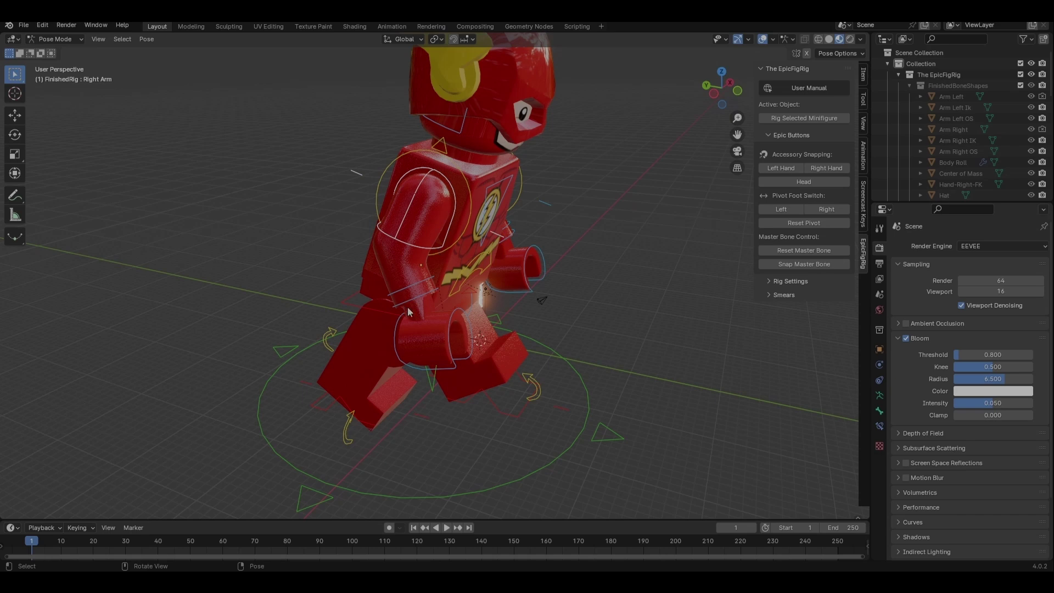
pyautogui.press('r')
pyautogui.click(491, 292)
pyautogui.moveTo(494, 292); pyautogui.dragTo(470, 223, button='middle')
pyautogui.click(469, 223)
pyautogui.scroll(-5, 341, 255)
pyautogui.moveTo(341, 254); pyautogui.dragTo(400, 312, button='middle')
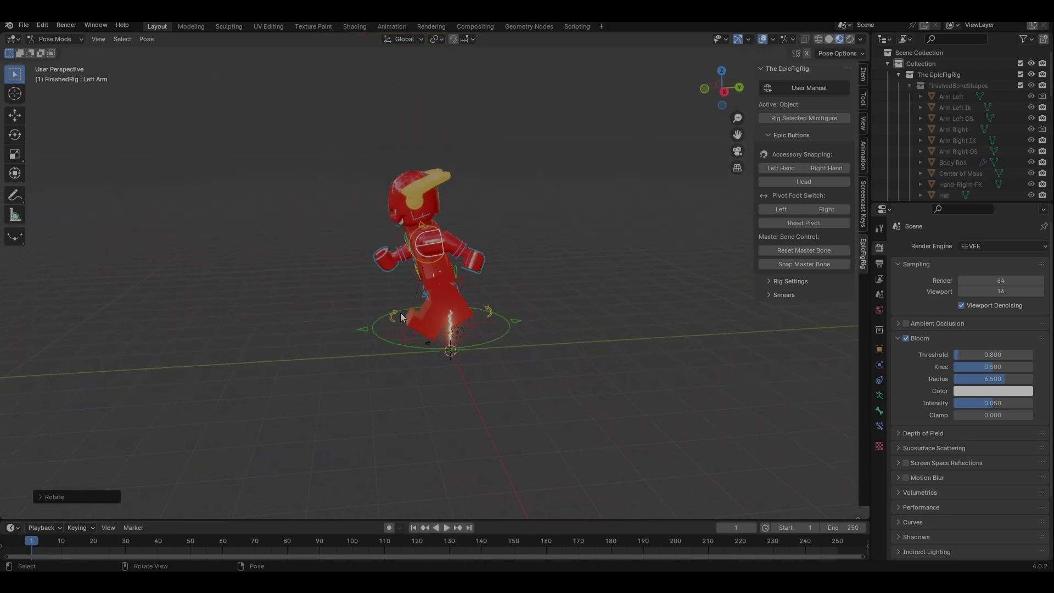
# Return to Object Mode and select the minifigure's head
pyautogui.scroll(3, 433, 292)
pyautogui.click(45, 40)
pyautogui.click(55, 52)
pyautogui.click(405, 173)
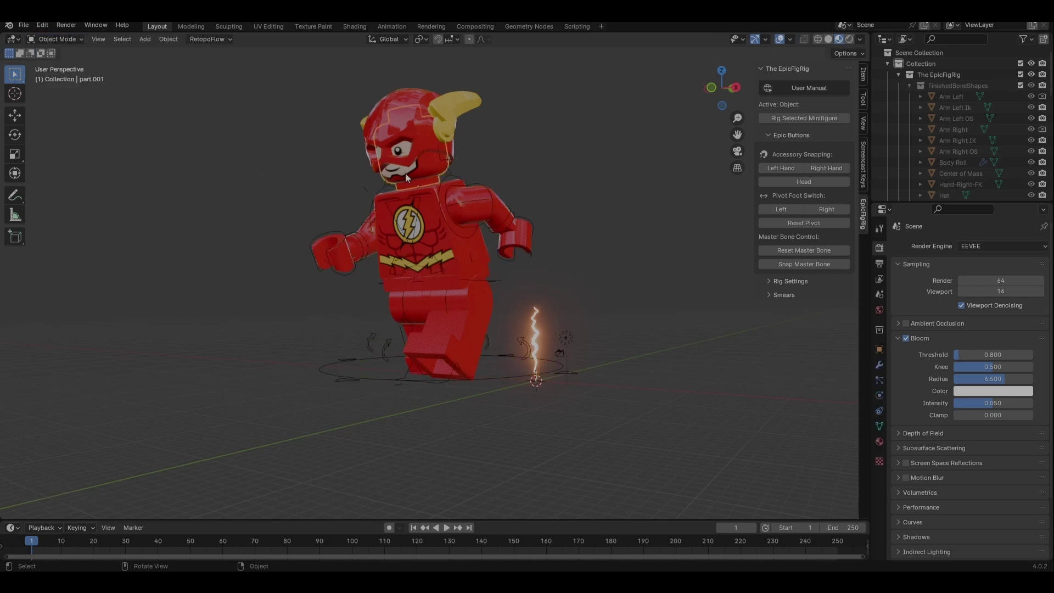
pyautogui.click(406, 173)
pyautogui.press('r')
pyautogui.press('z')
pyautogui.press('z')
pyautogui.press('z')
pyautogui.press('z')
pyautogui.press('x')
pyautogui.press('x')
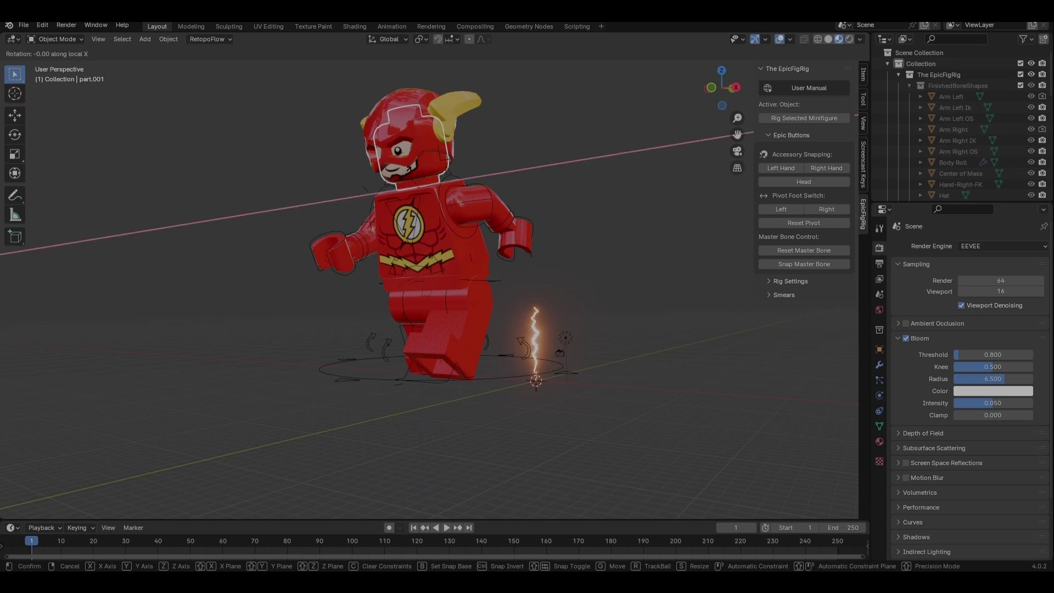
pyautogui.press('y')
pyautogui.press('y')
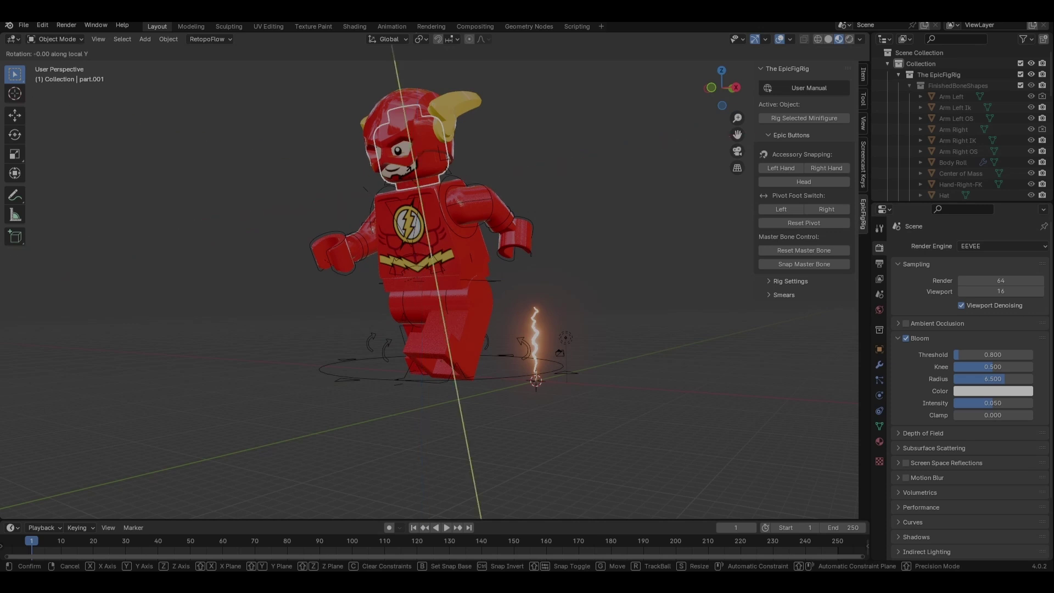
pyautogui.press('Escape')
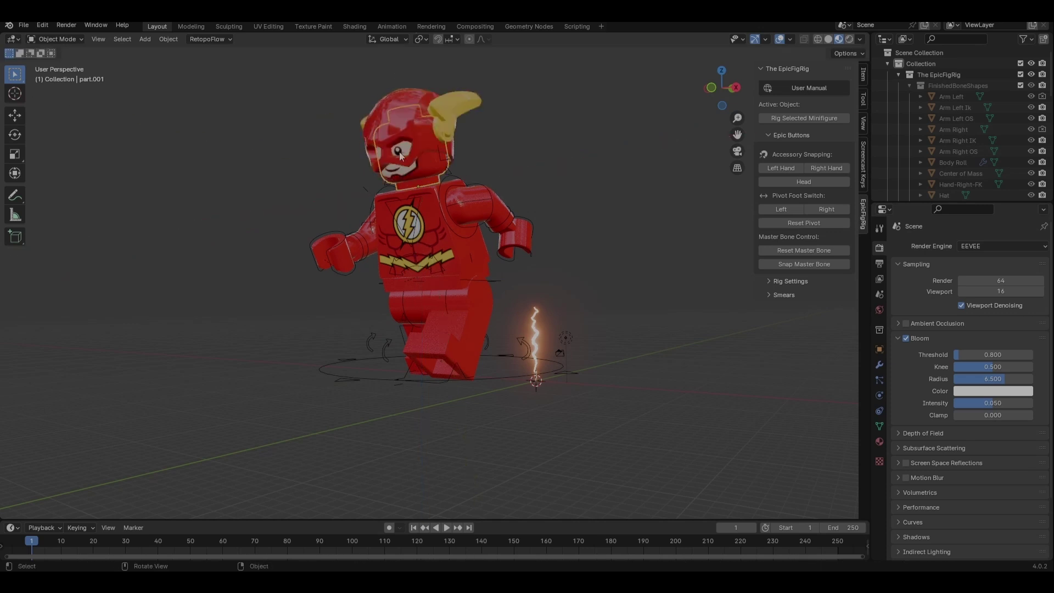
# Rotate the head 180 degrees about its local Y axis to switch to its other face
pyautogui.press('r')
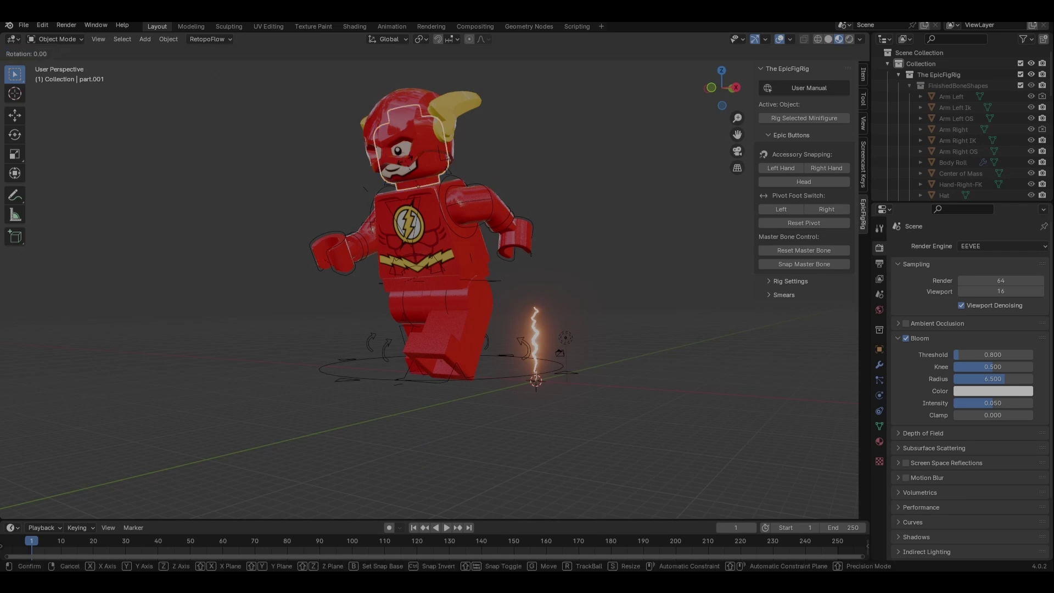
pyautogui.write('y90')
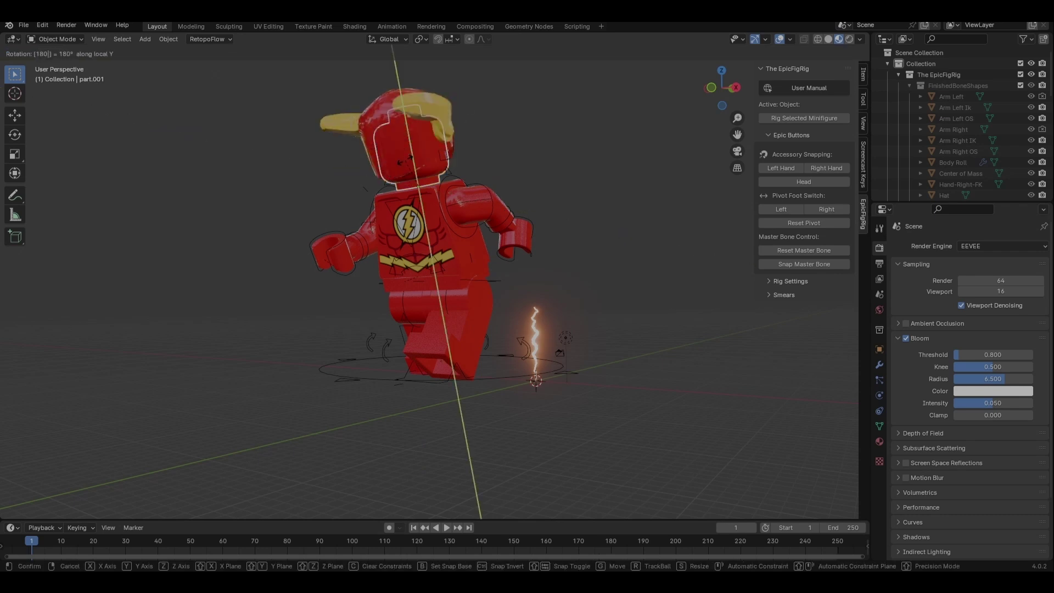
pyautogui.press('Return')
# Rotate the cowl 180 degrees about its local Y axis and save the file
pyautogui.click(351, 117)
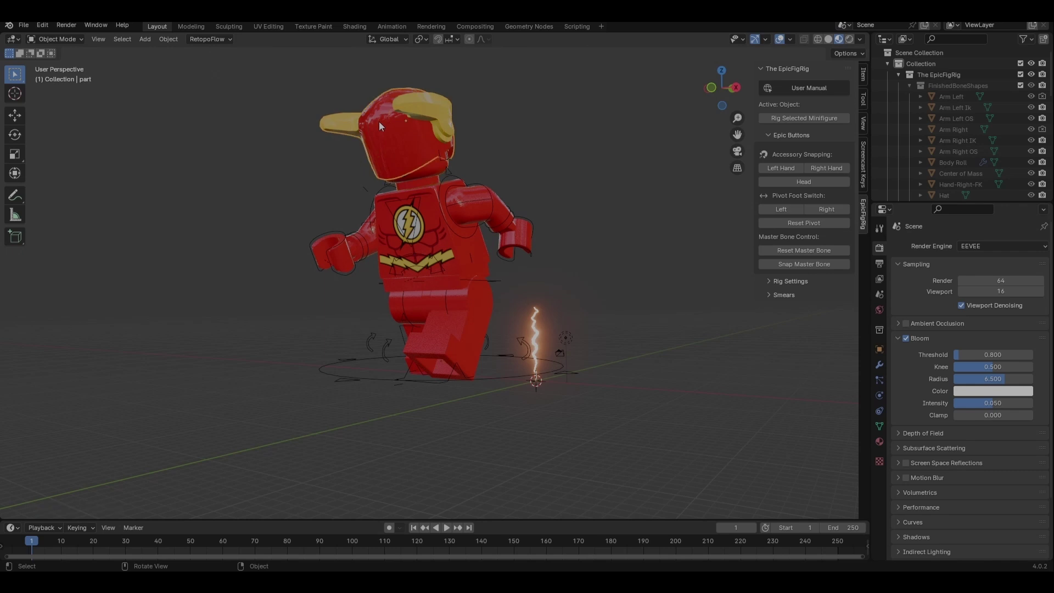
pyautogui.press('r')
pyautogui.press('y')
pyautogui.press('y')
pyautogui.write('1280')
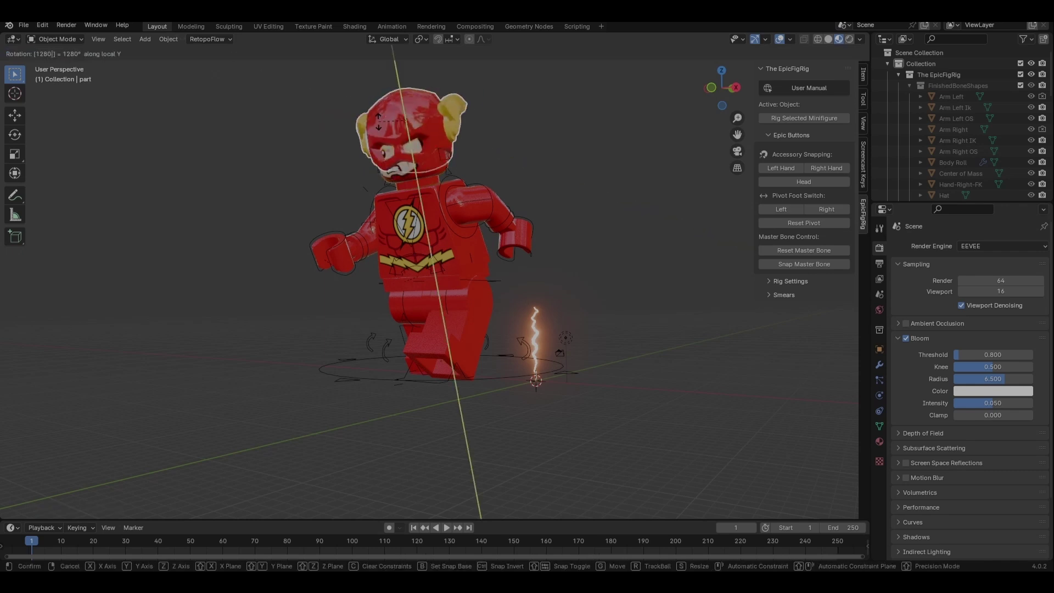
pyautogui.press('BackSpace')
pyautogui.press('BackSpace')
pyautogui.press('BackSpace')
pyautogui.write('80')
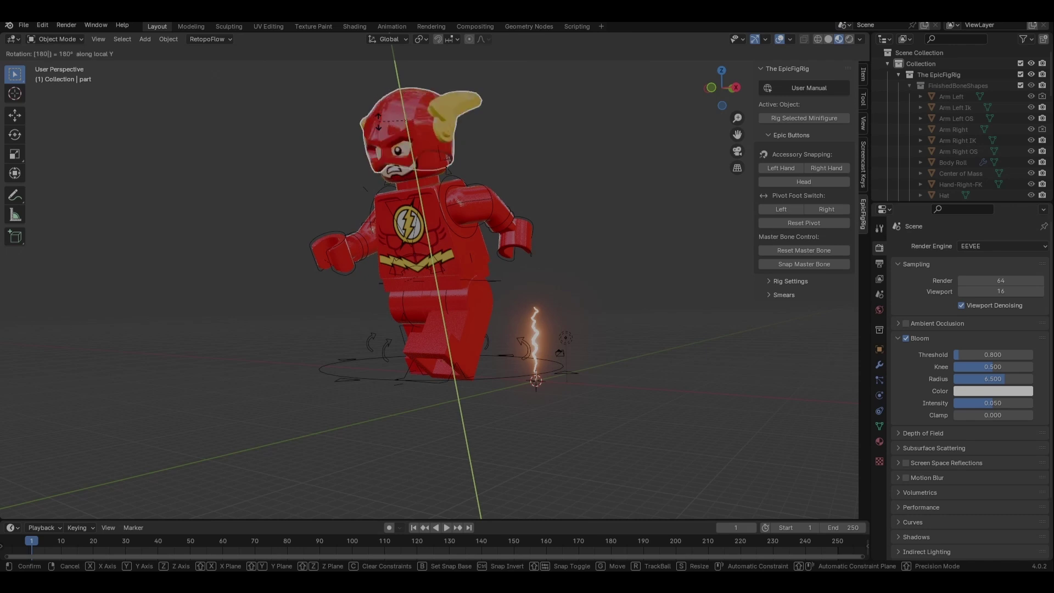
pyautogui.press('Return')
pyautogui.moveTo(484, 196); pyautogui.dragTo(537, 232, button='middle')
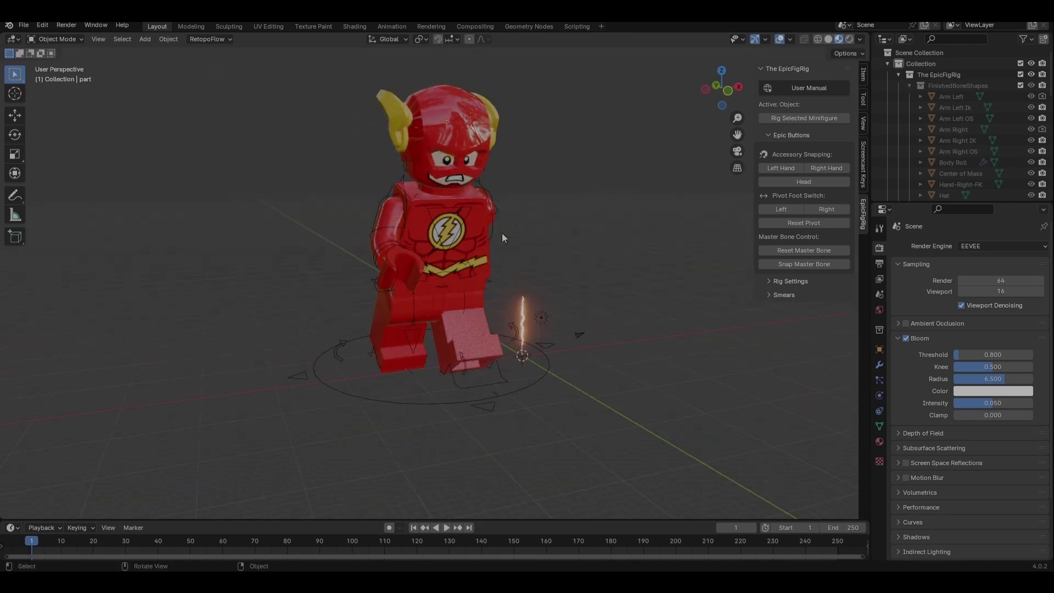
pyautogui.hotkey('ctrl', 's')
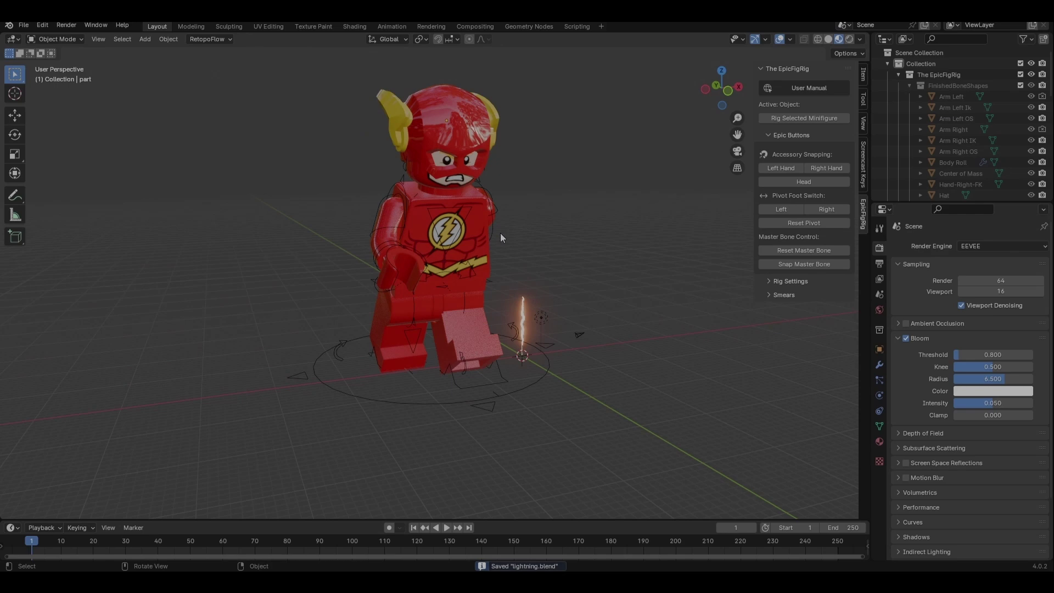
# Scale the lightning strand and its empty together by about 2.75
pyautogui.moveTo(519, 215); pyautogui.dragTo(448, 215, button='middle')
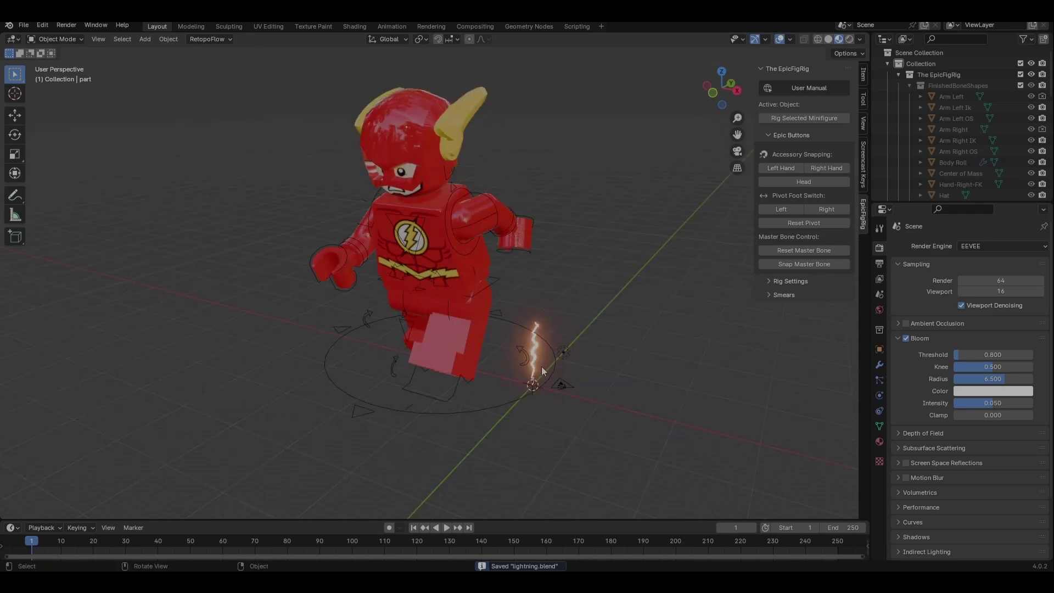
pyautogui.click(527, 308)
pyautogui.scroll(5, 527, 308)
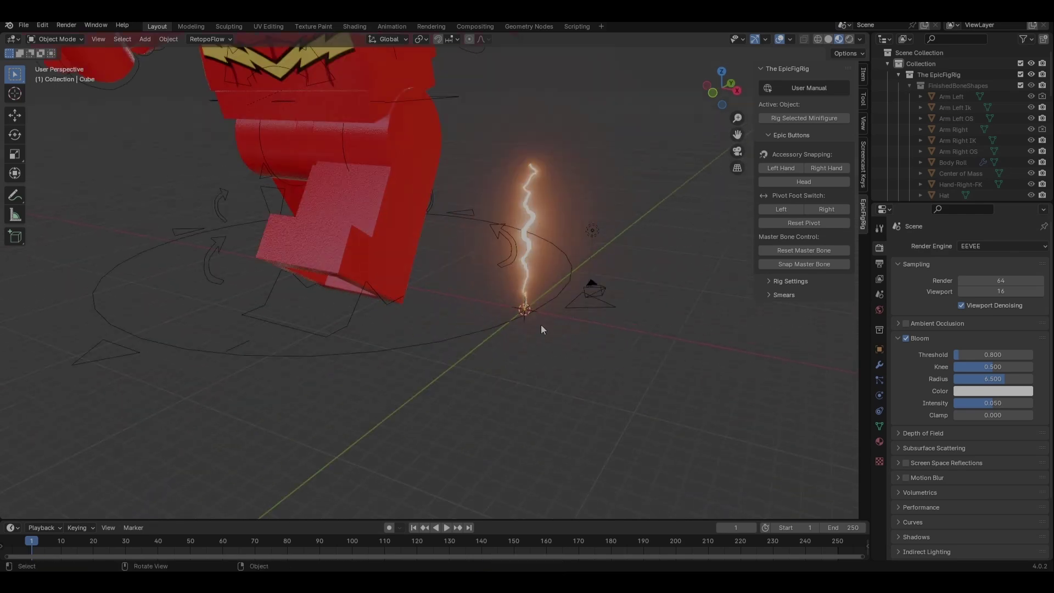
pyautogui.scroll(-2, 530, 327)
pyautogui.click(515, 333)
pyautogui.scroll(-3, 541, 327)
pyautogui.moveTo(541, 327); pyautogui.dragTo(505, 323, button='middle')
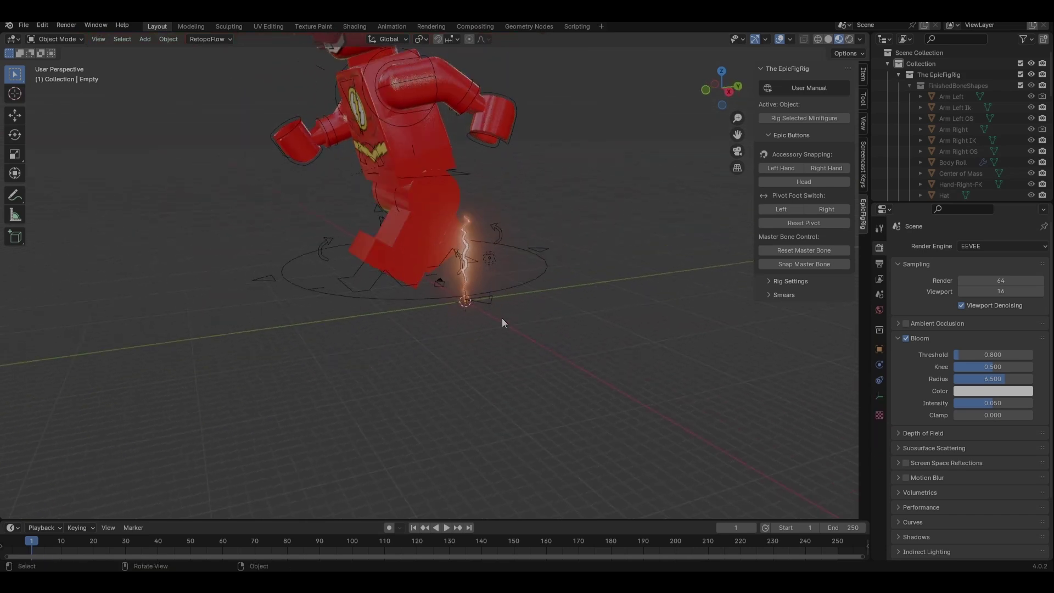
pyautogui.press('s')
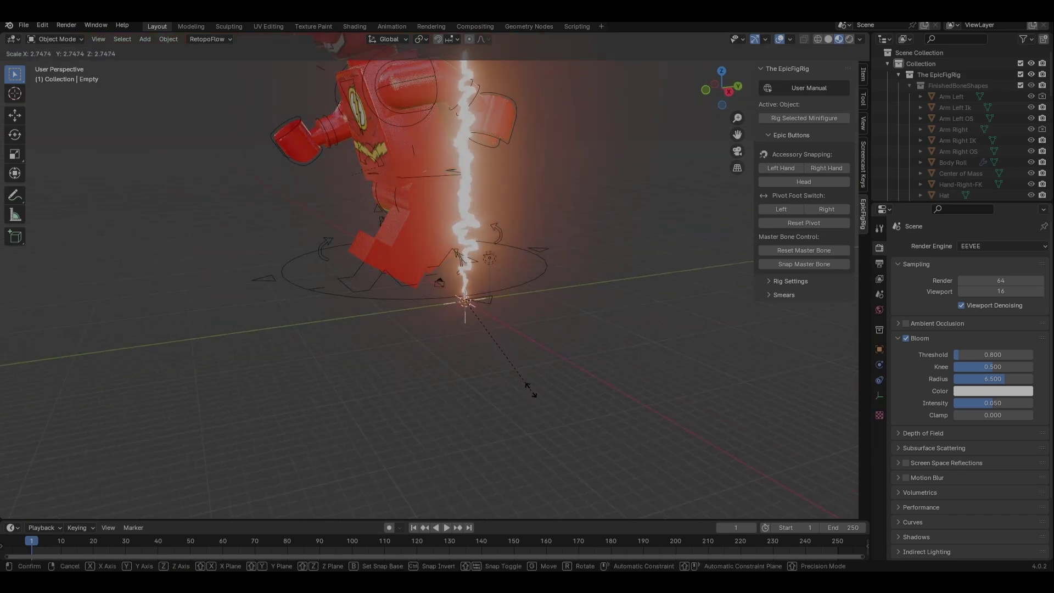
pyautogui.click(528, 389)
pyautogui.moveTo(528, 389); pyautogui.dragTo(530, 337, button='middle')
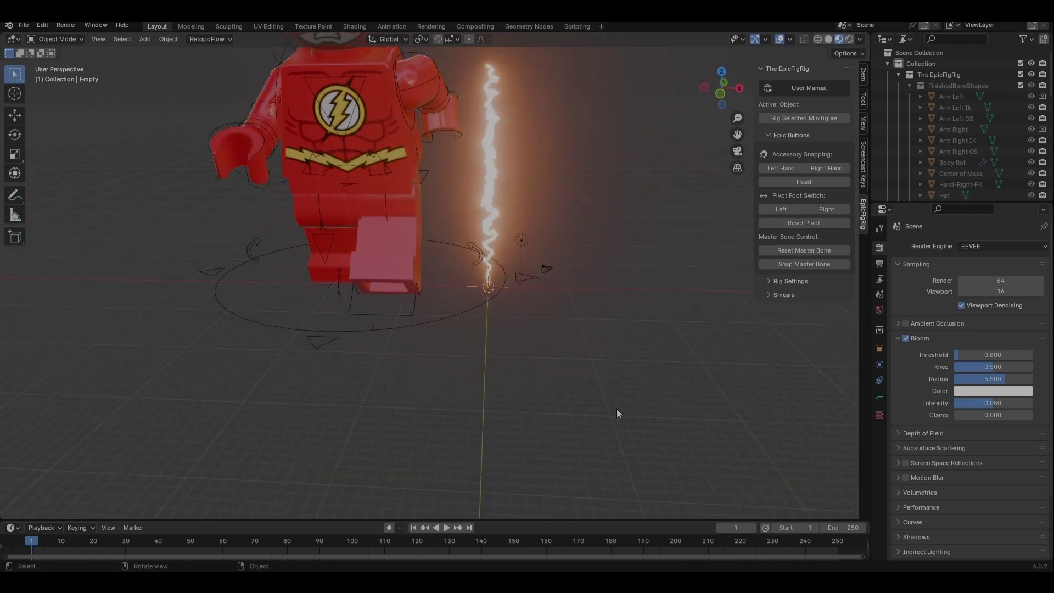
# Try moving the empty along the Y axis and undo the last scaling of the lightning
pyautogui.press('g')
pyautogui.press('y')
pyautogui.press('Escape')
pyautogui.press('g')
pyautogui.press('Escape')
pyautogui.hotkey('ctrl', 'z')
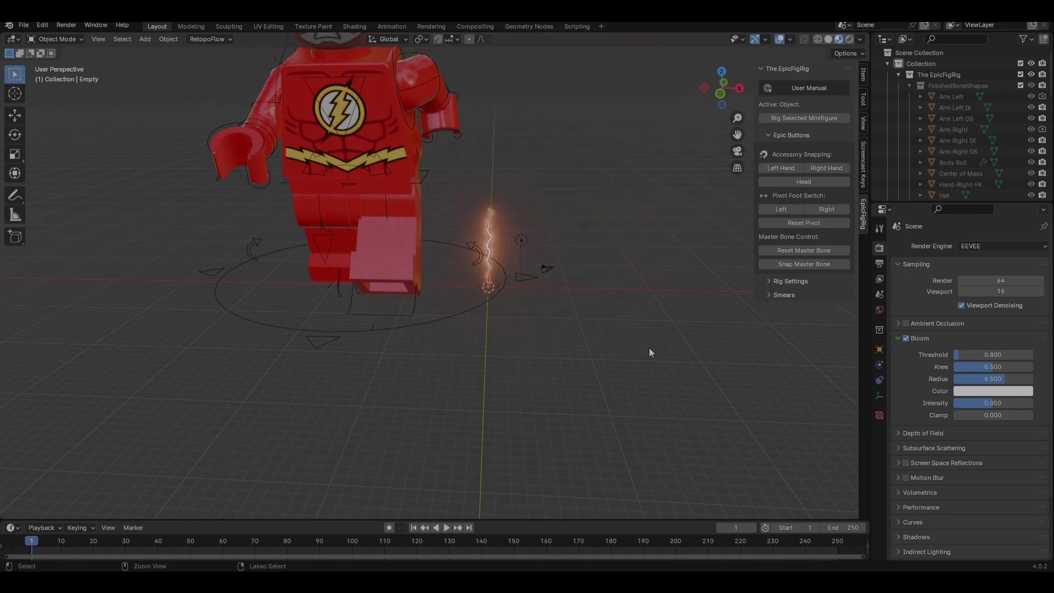
pyautogui.press('g')
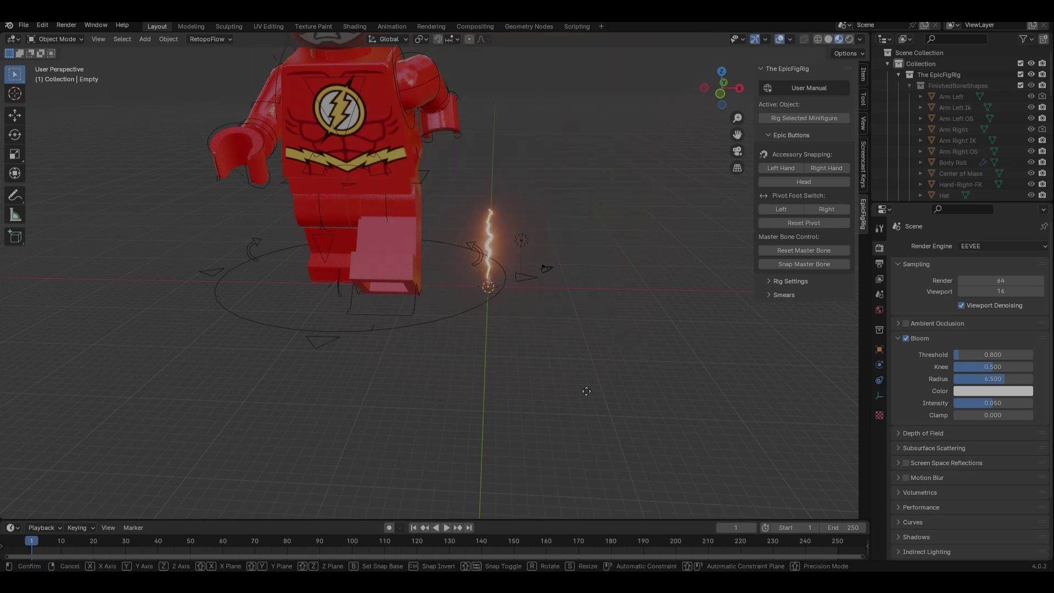
pyautogui.press('y')
pyautogui.press('Escape')
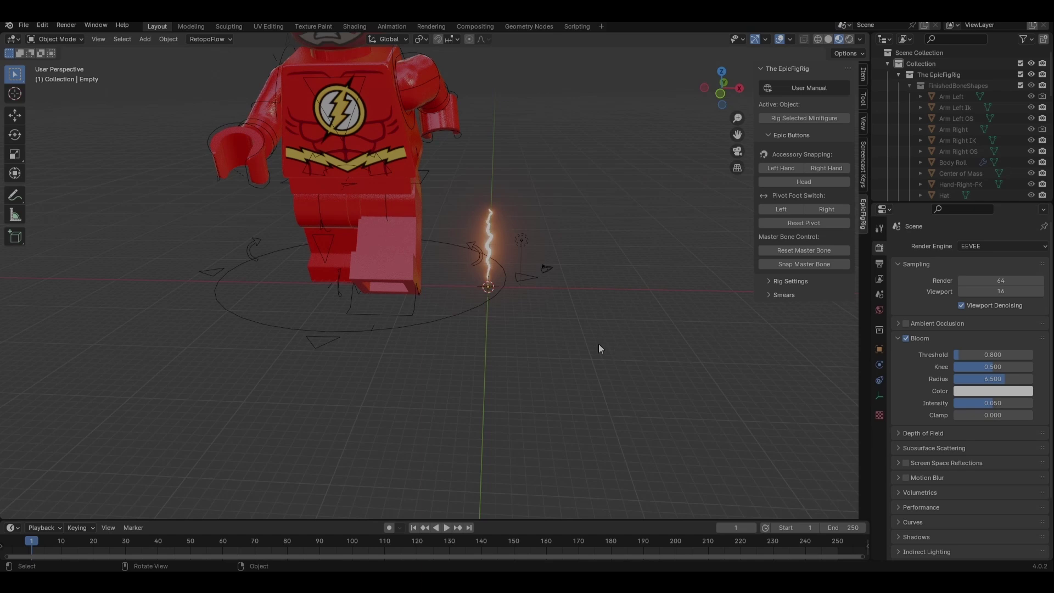
# Check which empty the lightning strand's Displace modifiers use as their texture coordinate object
pyautogui.scroll(5, 599, 348)
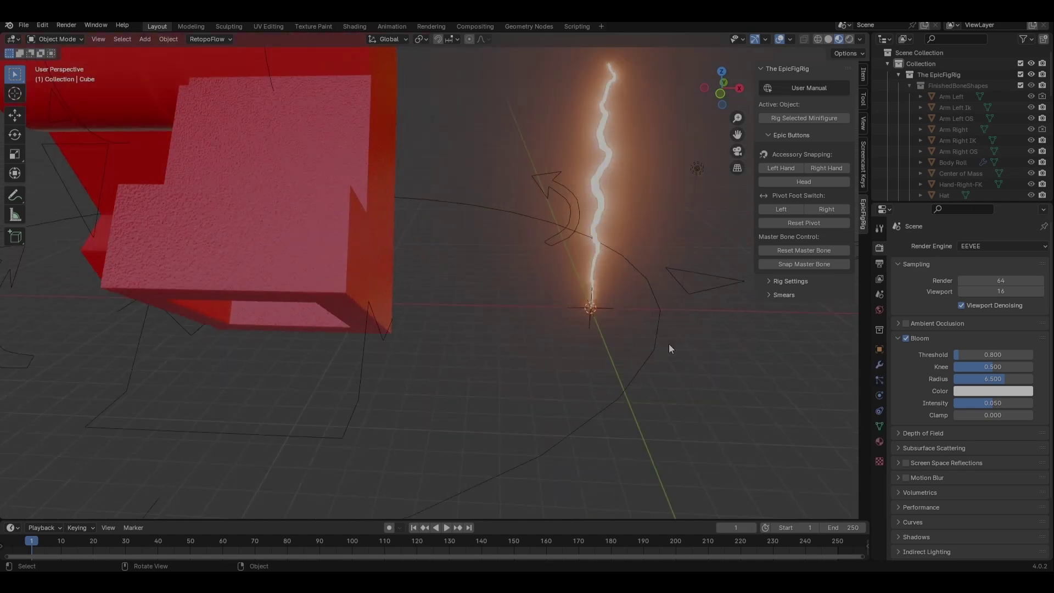
pyautogui.click(880, 441)
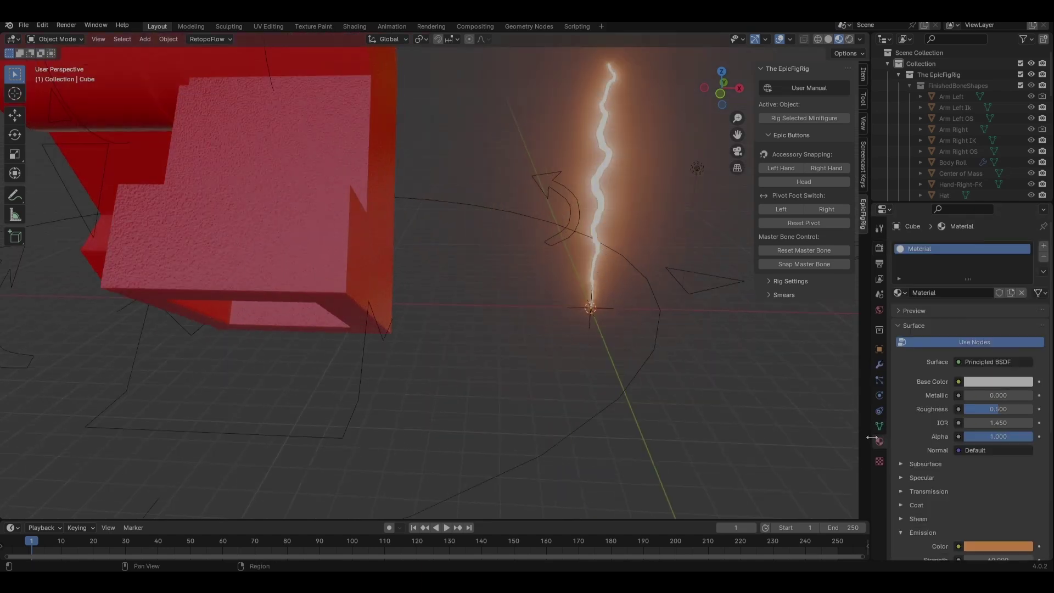
pyautogui.click(880, 365)
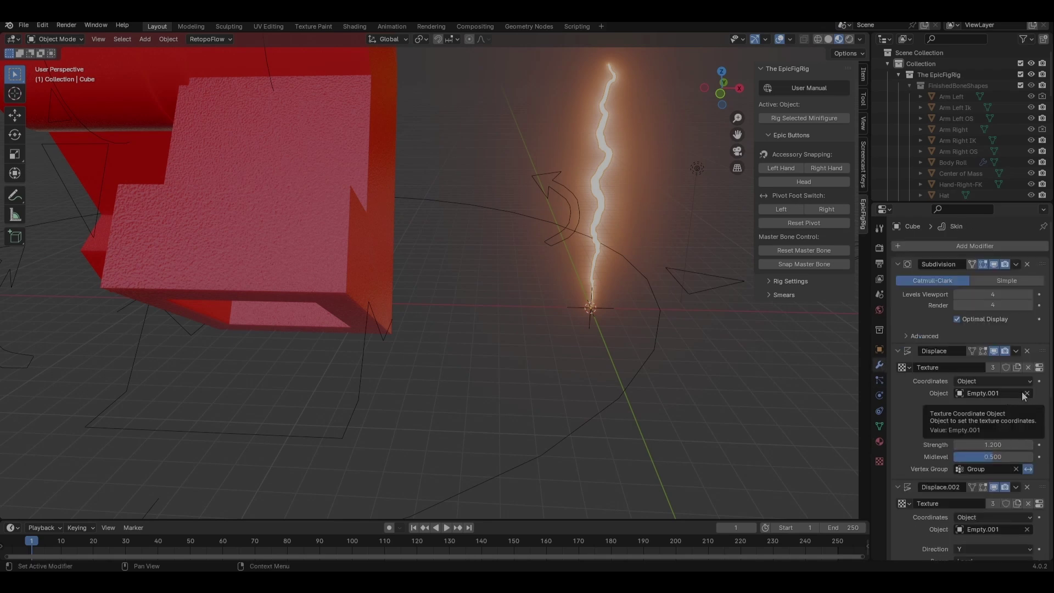
pyautogui.scroll(-2, 1010, 399)
# Delete the unused object named Empty and try moving Empty.001 along the Z axis
pyautogui.click(591, 327)
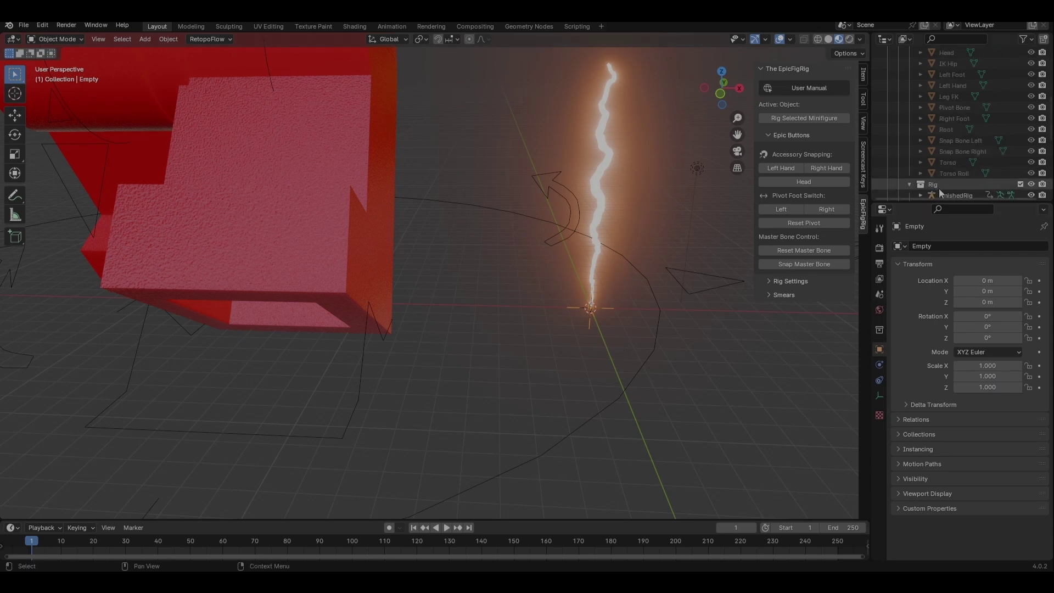
pyautogui.scroll(-10, 939, 165)
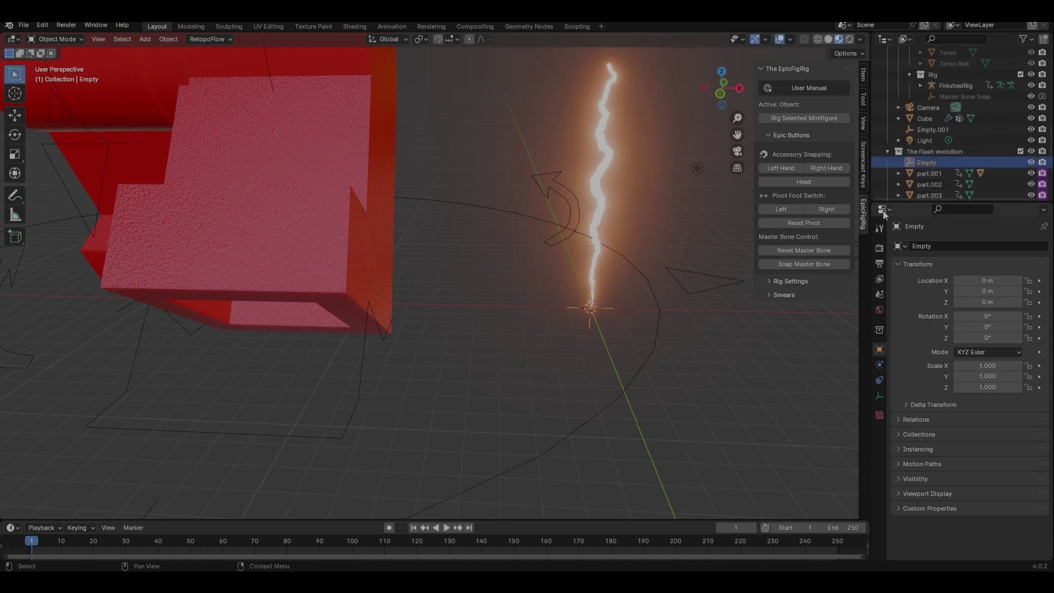
pyautogui.press('x')
pyautogui.click(689, 335)
pyautogui.click(595, 314)
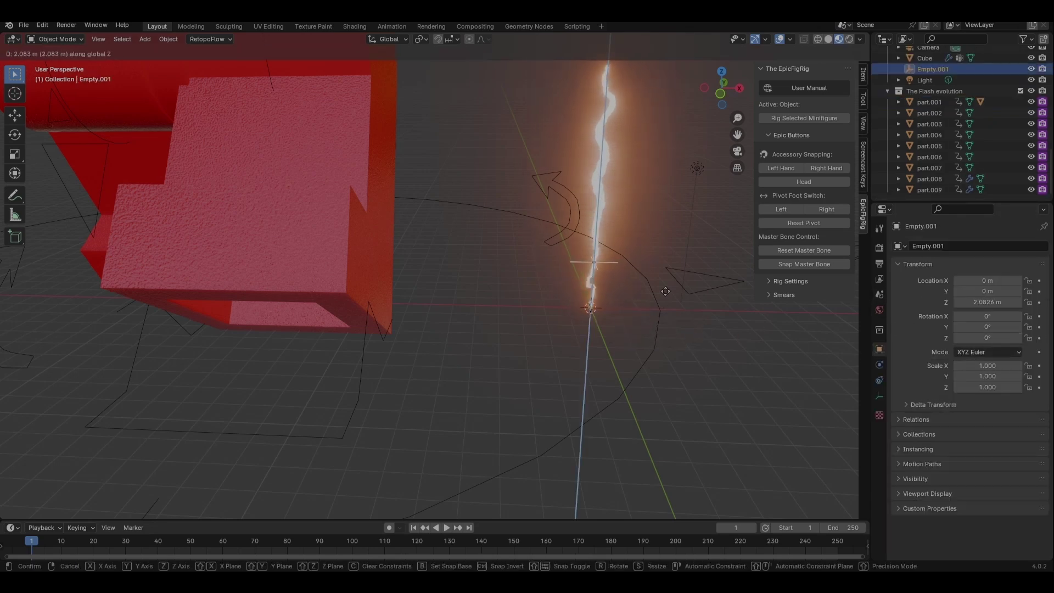
# Scale the lightning strand and Empty.001 together by about 3, and try moving the empty alone
pyautogui.scroll(-5, 510, 250)
pyautogui.keyDown('shift'); pyautogui.click(510, 245); pyautogui.keyUp('shift')
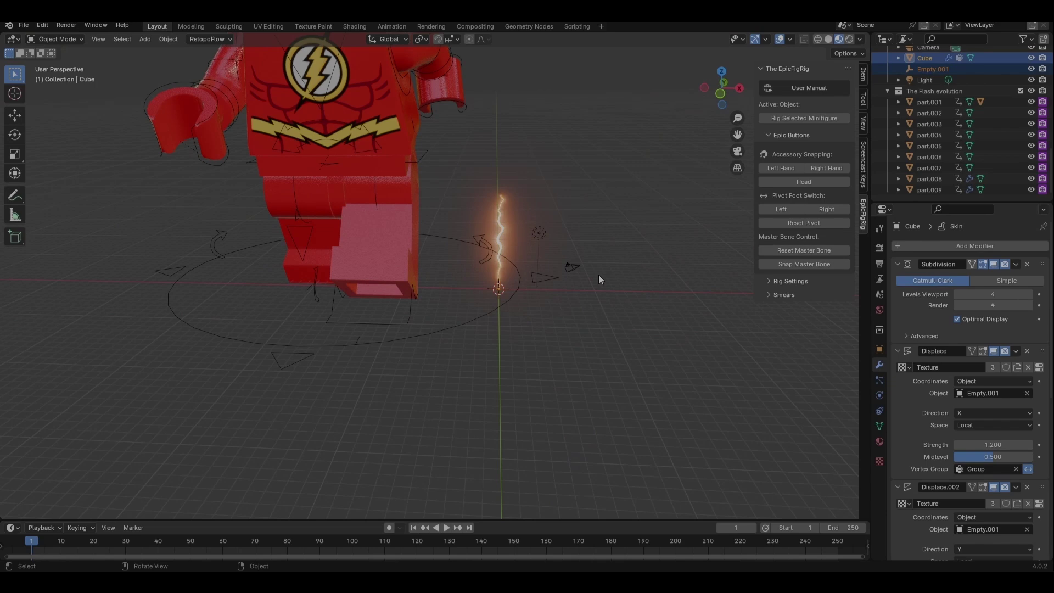
pyautogui.press('s')
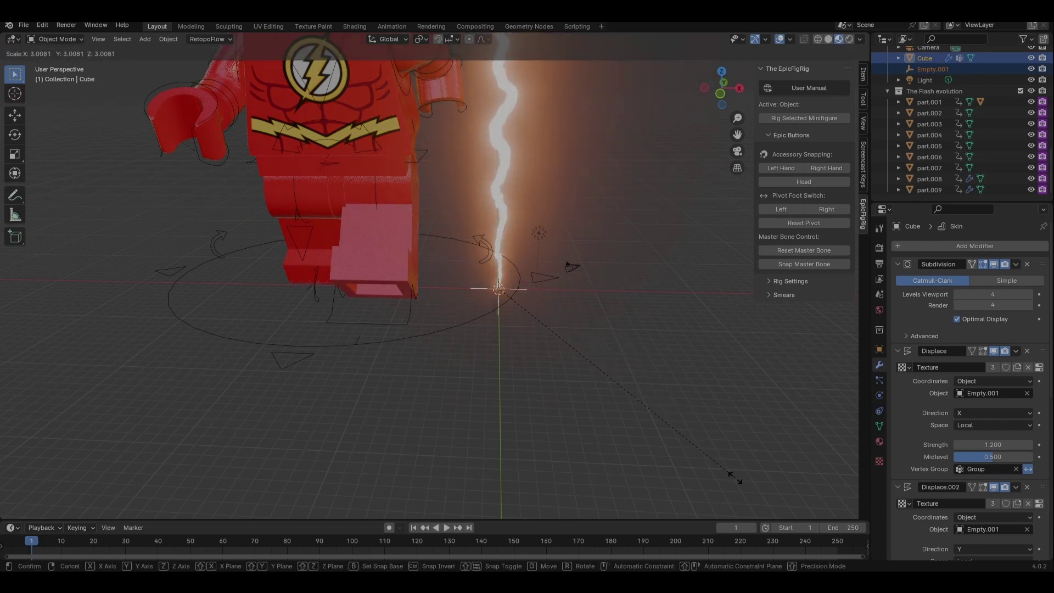
pyautogui.click(688, 378)
pyautogui.click(479, 295)
pyautogui.press('s')
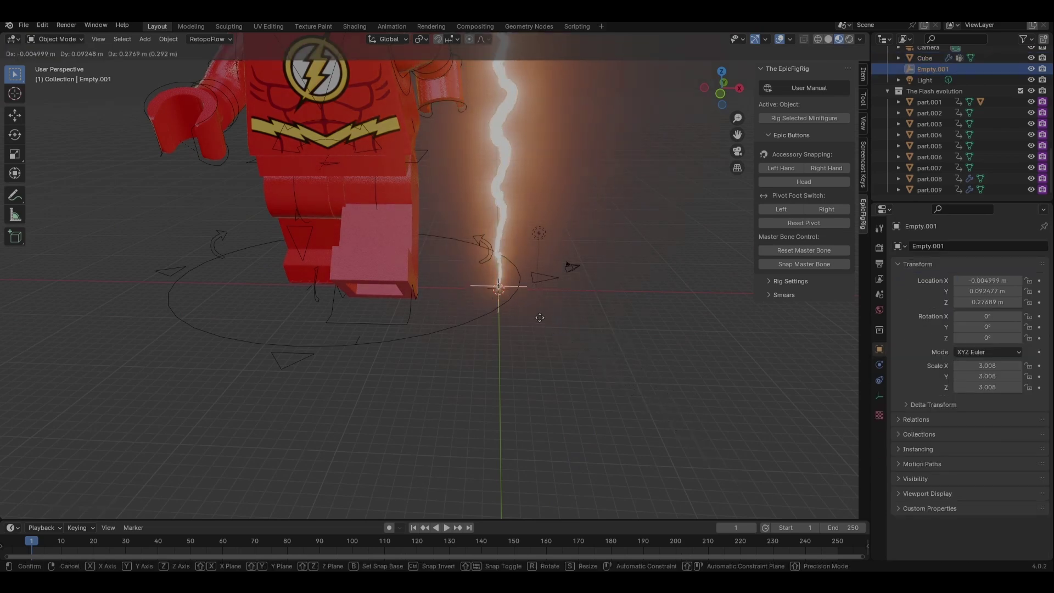
pyautogui.press('Escape')
pyautogui.scroll(-3, 602, 193)
pyautogui.moveTo(633, 224); pyautogui.dragTo(500, 260, button='middle')
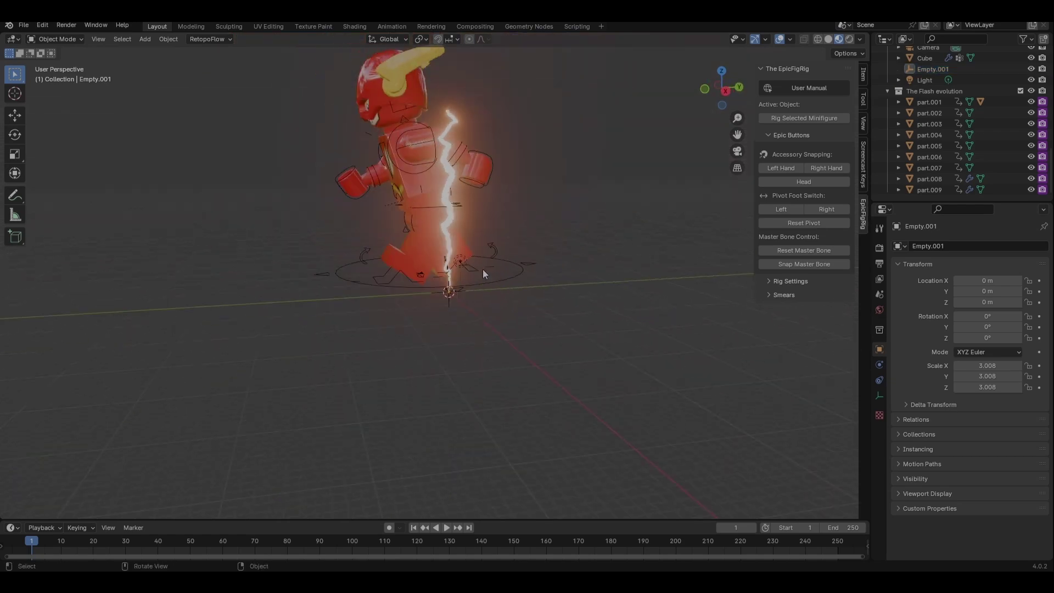
# Undo the freehand scaling and scale the lightning strand and Empty.001 together by a factor of 4
pyautogui.keyDown('shift'); pyautogui.click(447, 244); pyautogui.keyUp('shift')
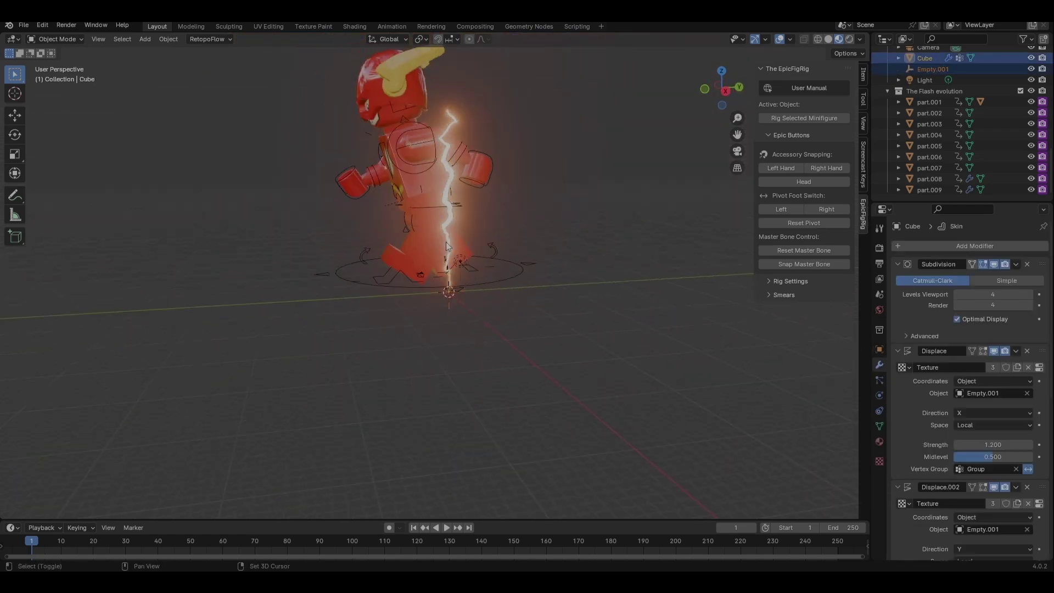
pyautogui.hotkey('ctrl', 'z')
pyautogui.hotkey('ctrl', 'shift', 'z')
pyautogui.hotkey('ctrl', 'p')
pyautogui.click(529, 284)
pyautogui.moveTo(530, 287); pyautogui.dragTo(565, 296, button='middle')
pyautogui.write('s3')
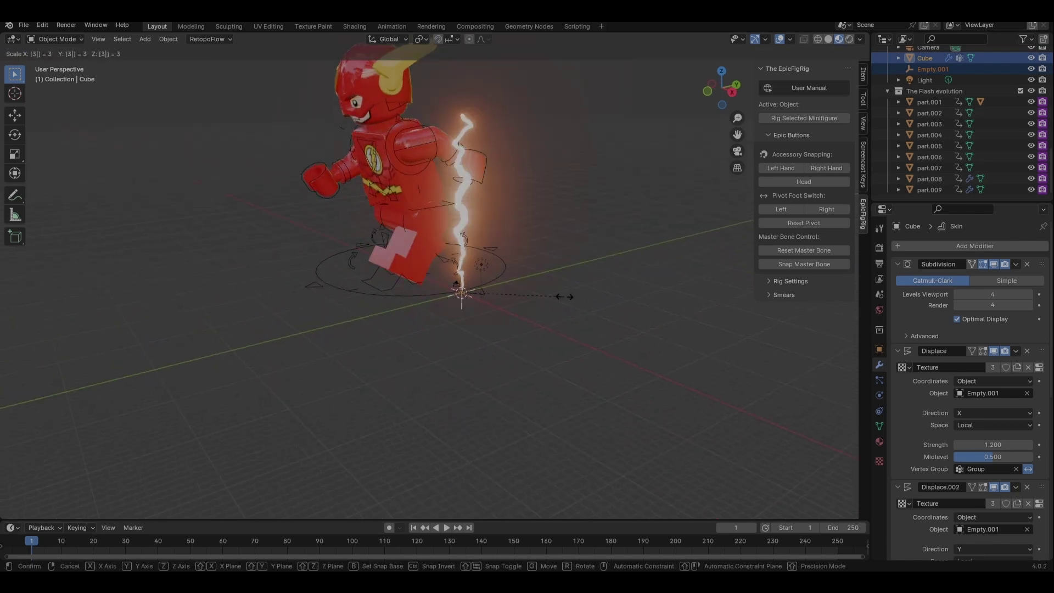
pyautogui.press('BackSpace')
pyautogui.write('4')
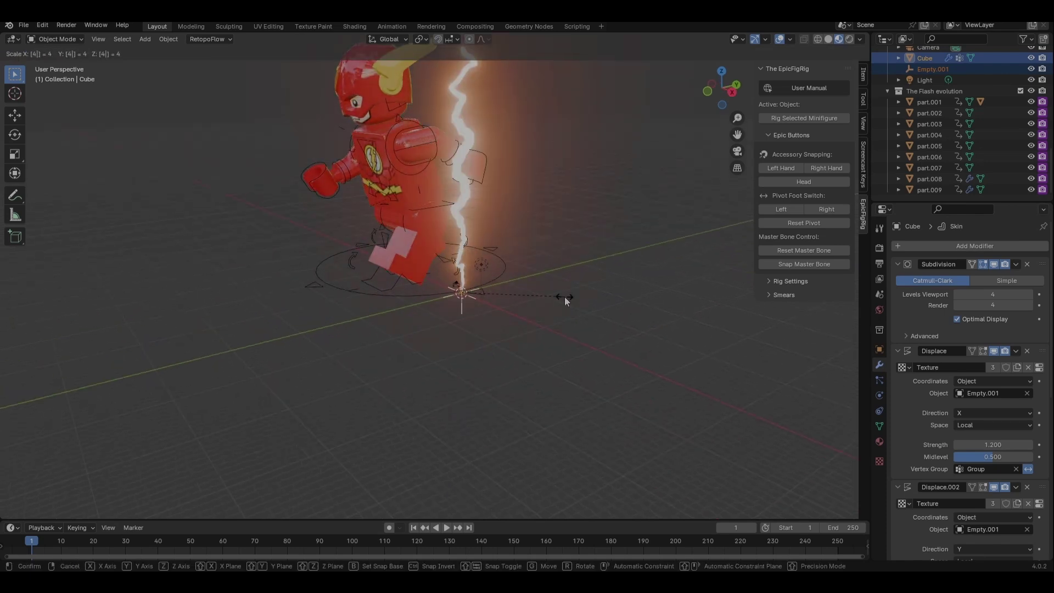
pyautogui.press('Return')
# Move the lightning strand and Empty.001 together about 24.5 m along the Y axis, behind the minifigure
pyautogui.scroll(-6, 601, 212)
pyautogui.scroll(4, 522, 265)
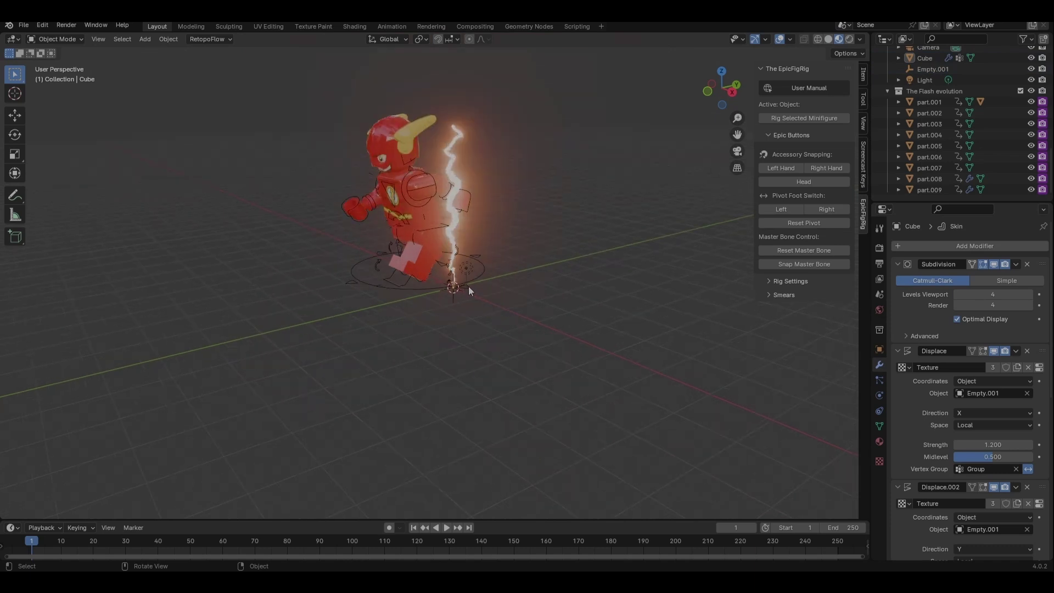
pyautogui.scroll(3, 467, 296)
pyautogui.click(473, 318)
pyautogui.keyDown('shift'); pyautogui.click(479, 180); pyautogui.keyUp('shift')
pyautogui.scroll(-3, 479, 180)
pyautogui.moveTo(589, 243); pyautogui.dragTo(531, 299, button='middle')
pyautogui.press('g')
pyautogui.press('y')
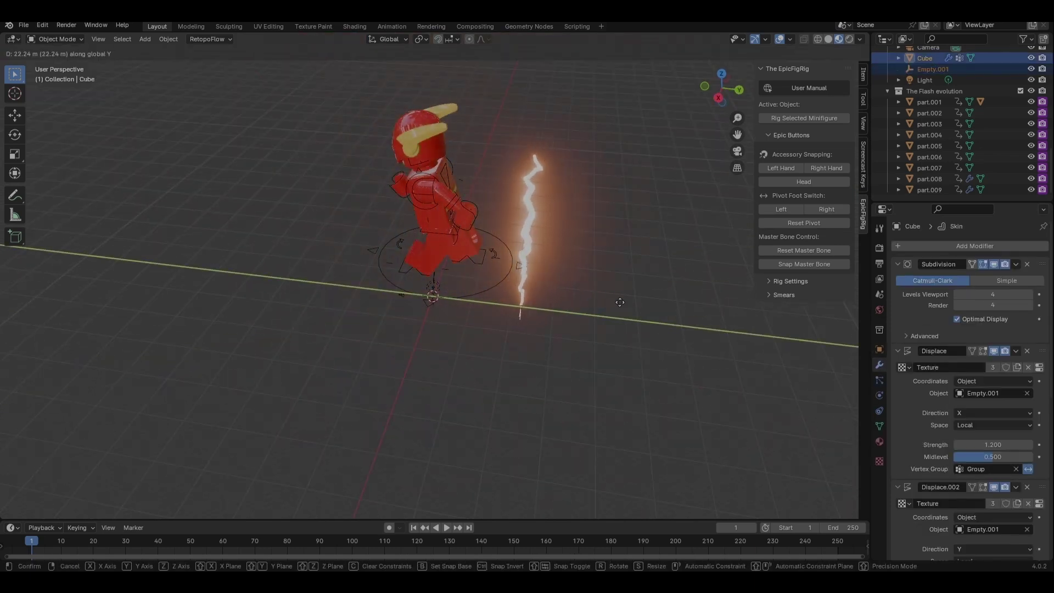
pyautogui.click(629, 307)
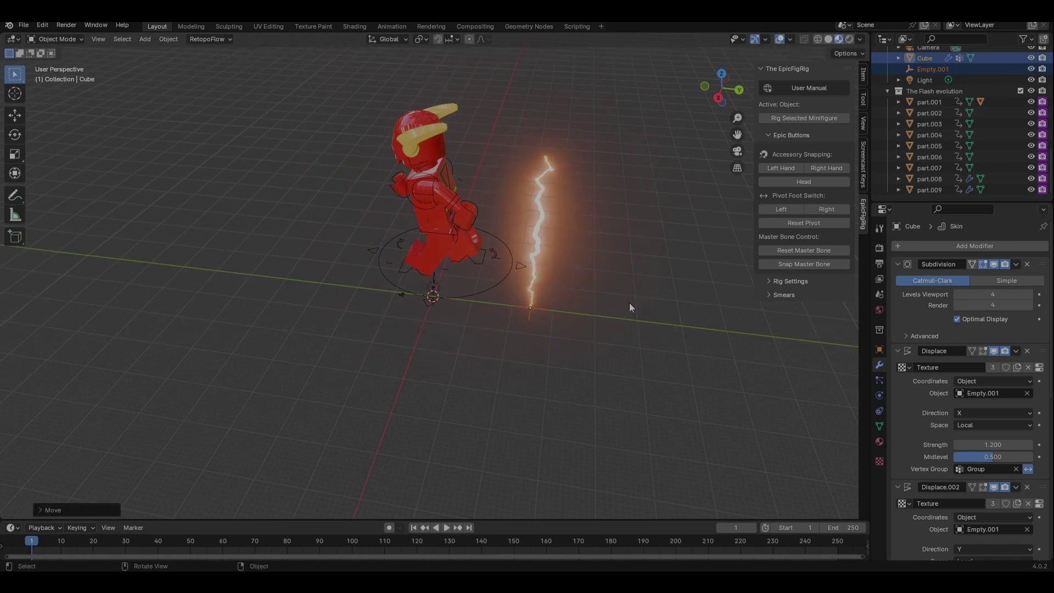
# Select Empty.001 at the base of the lightning strand
pyautogui.scroll(5, 630, 306)
pyautogui.click(651, 317)
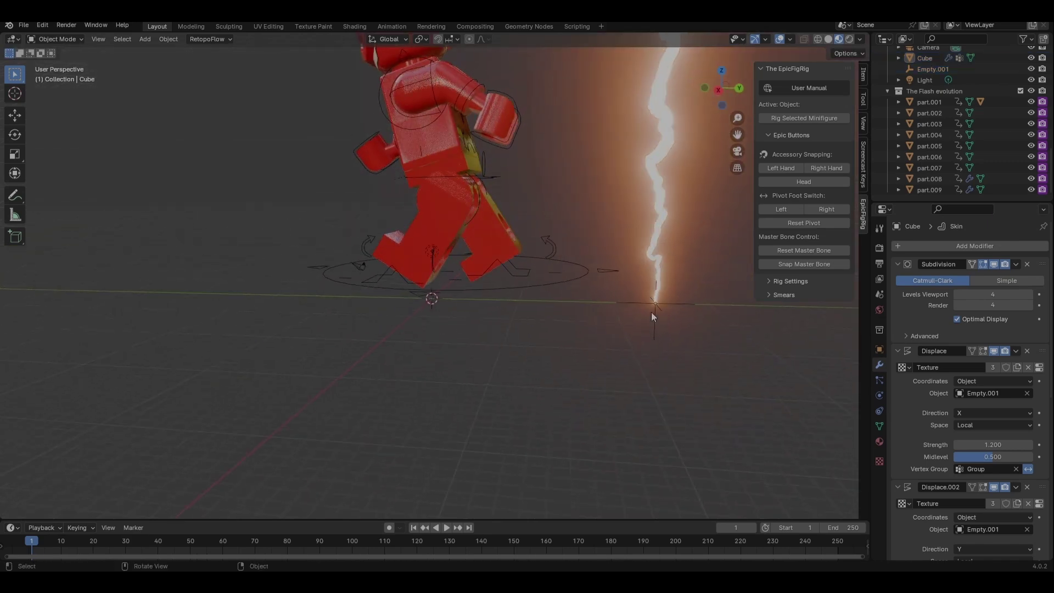
pyautogui.click(653, 324)
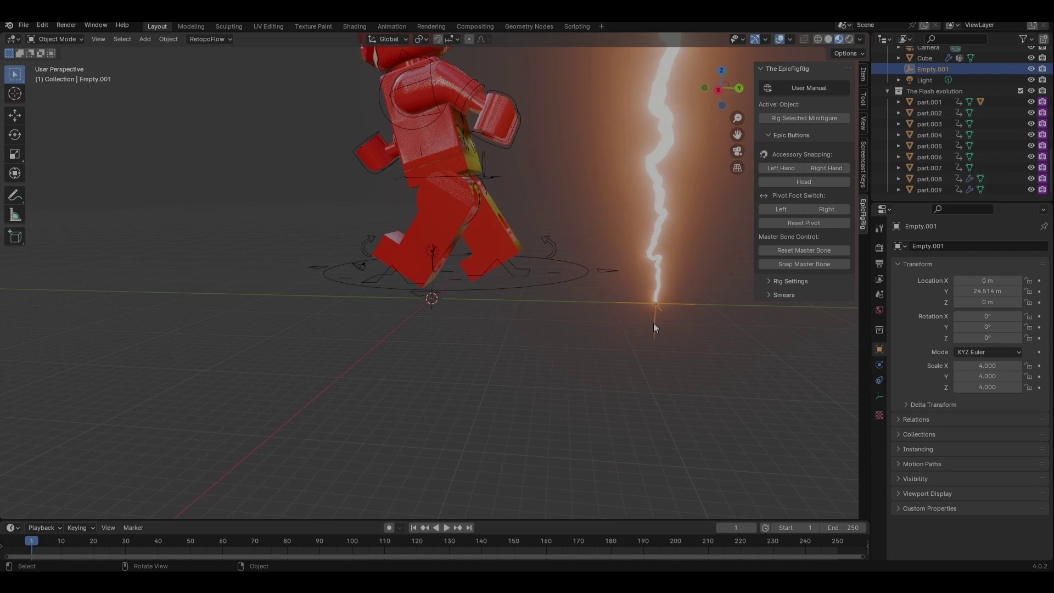
pyautogui.scroll(-5, 653, 328)
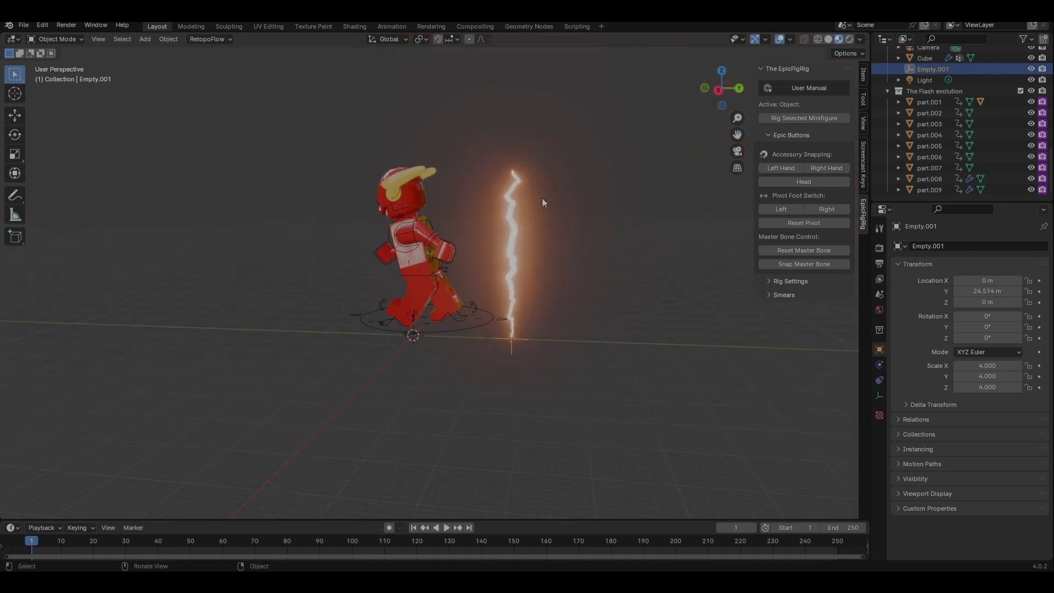
# Select the minifigure's FinishedRig armature and hide it
pyautogui.scroll(3, 541, 198)
pyautogui.moveTo(442, 208); pyautogui.dragTo(554, 188, button='middle')
pyautogui.click(578, 117)
pyautogui.moveTo(605, 147); pyautogui.dragTo(480, 361, button='middle')
pyautogui.click(482, 368)
pyautogui.click(519, 309)
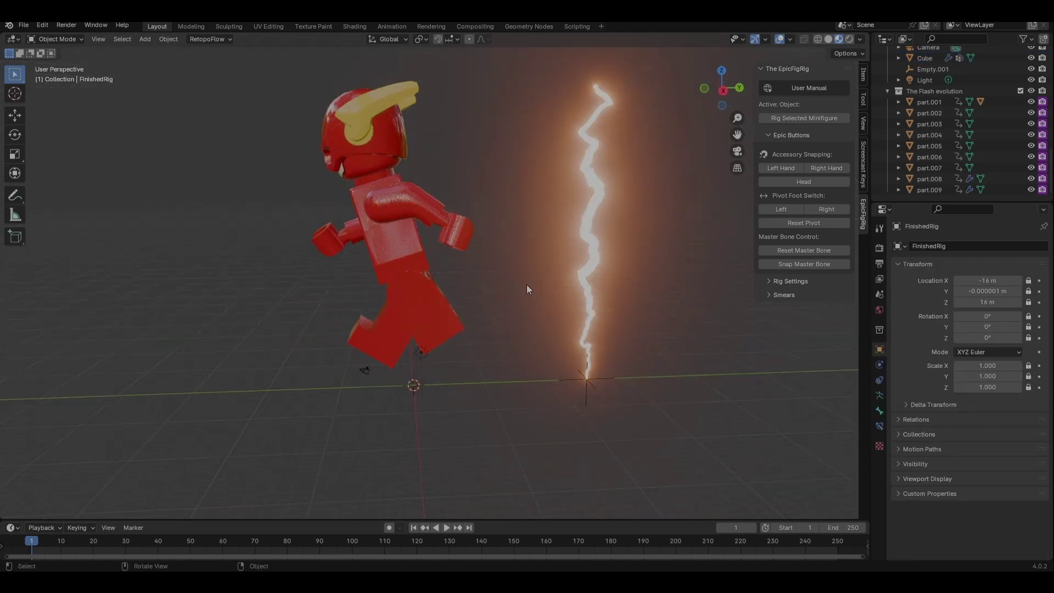
# Rotate the lightning strand alone 90 degrees about the global X axis so it lies horizontally
pyautogui.click(600, 220)
pyautogui.click(594, 393)
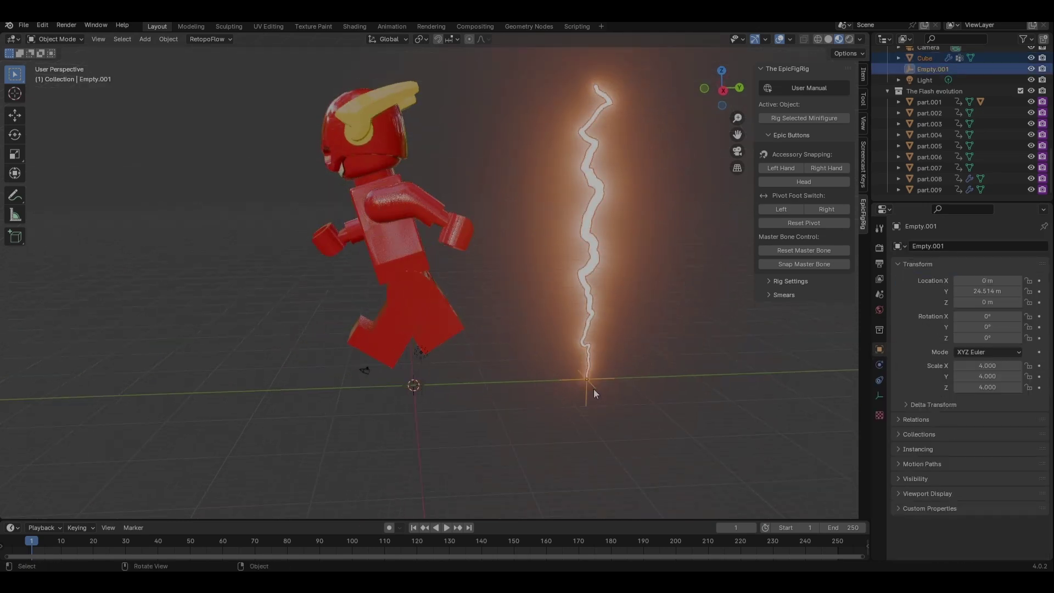
pyautogui.click(587, 295)
pyautogui.press('r')
pyautogui.press('x')
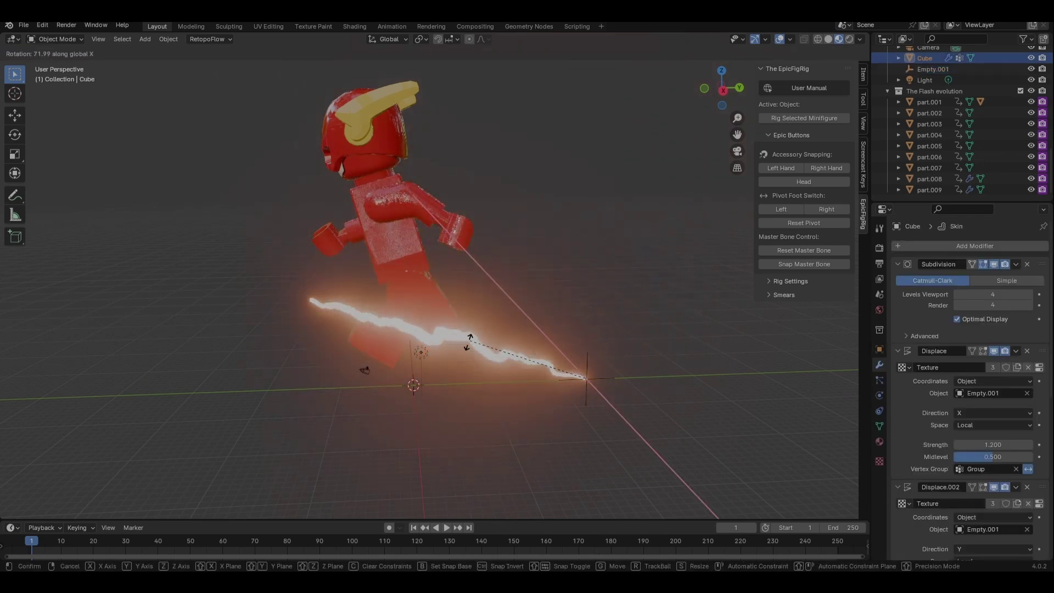
pyautogui.write('90')
pyautogui.press('Return')
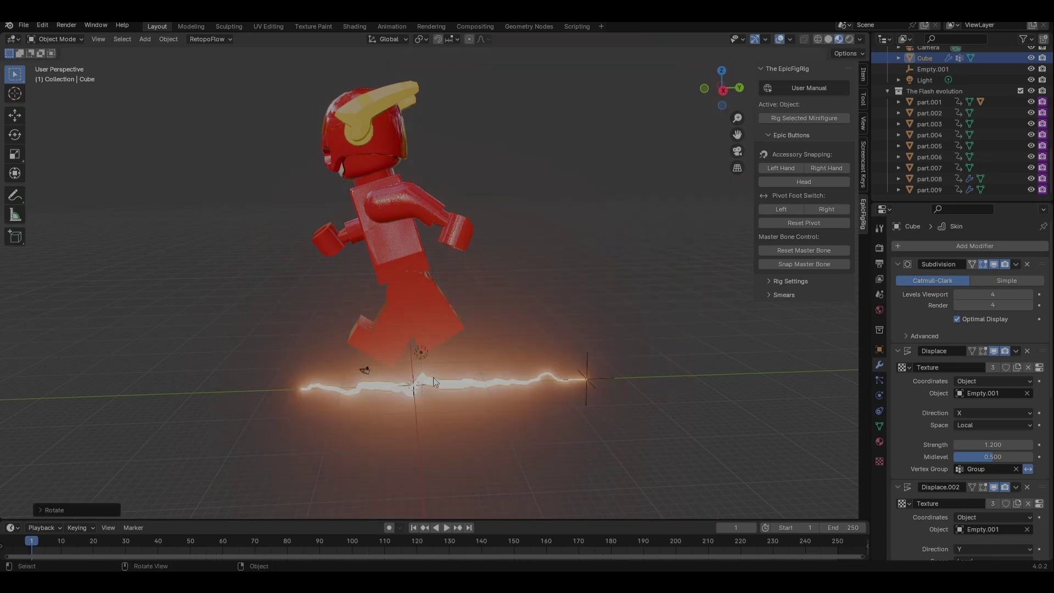
# Try moving Empty.001 along the Y axis to test the displacement of the horizontal lightning
pyautogui.click(602, 385)
pyautogui.press('g')
pyautogui.press('y')
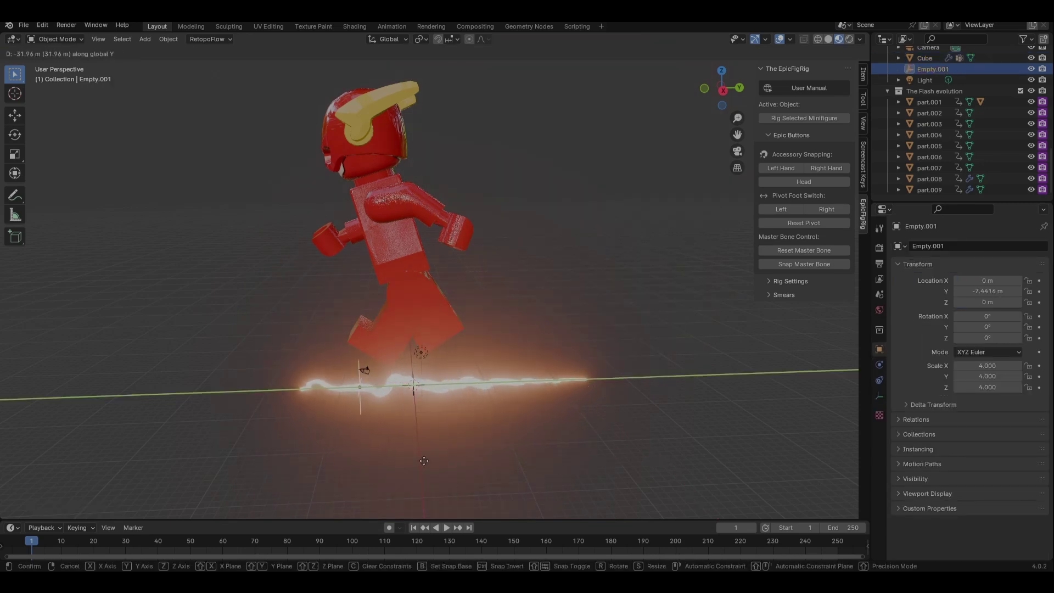
pyautogui.press('Escape')
pyautogui.click(506, 400)
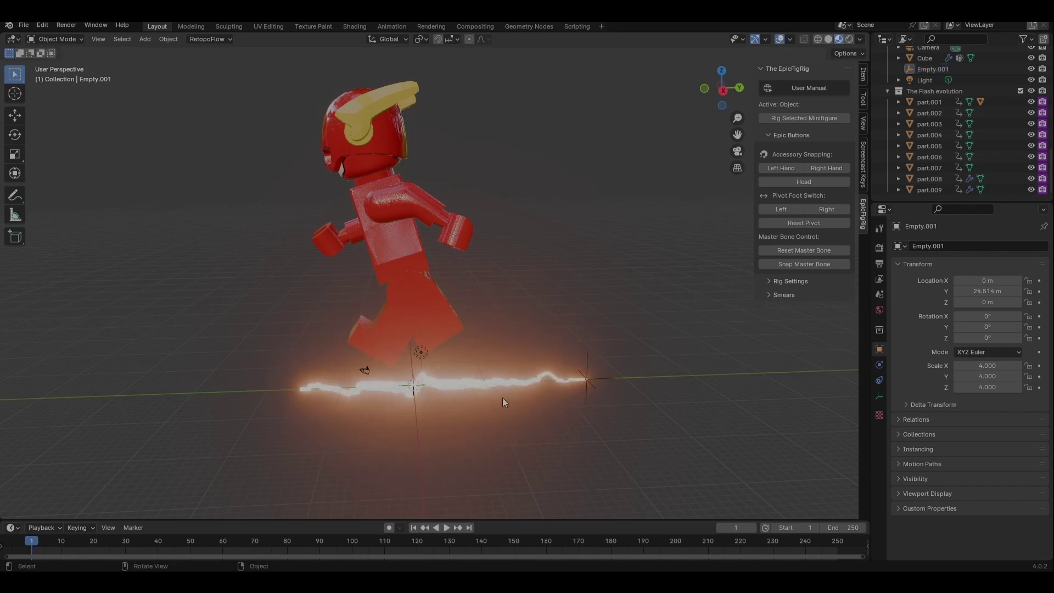
# Try hiding and revealing the lightning strand with Empty.001, and moving both together up behind the minifigure
pyautogui.click(526, 392)
pyautogui.keyDown('shift'); pyautogui.click(586, 385); pyautogui.keyUp('shift')
pyautogui.moveTo(585, 385); pyautogui.dragTo(553, 411, button='middle')
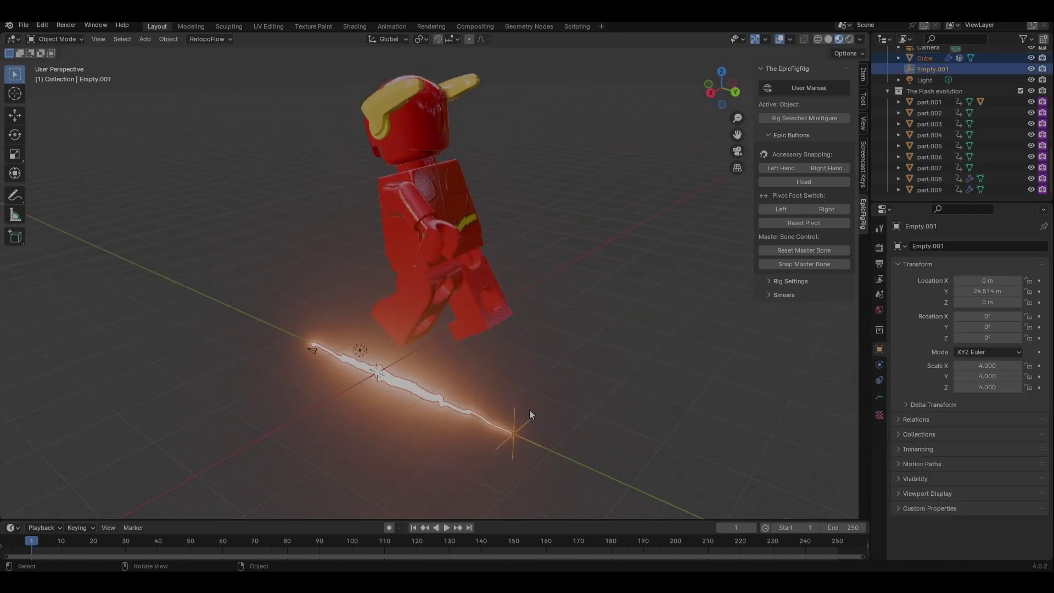
pyautogui.click(433, 393)
pyautogui.moveTo(433, 393); pyautogui.dragTo(464, 432, button='middle')
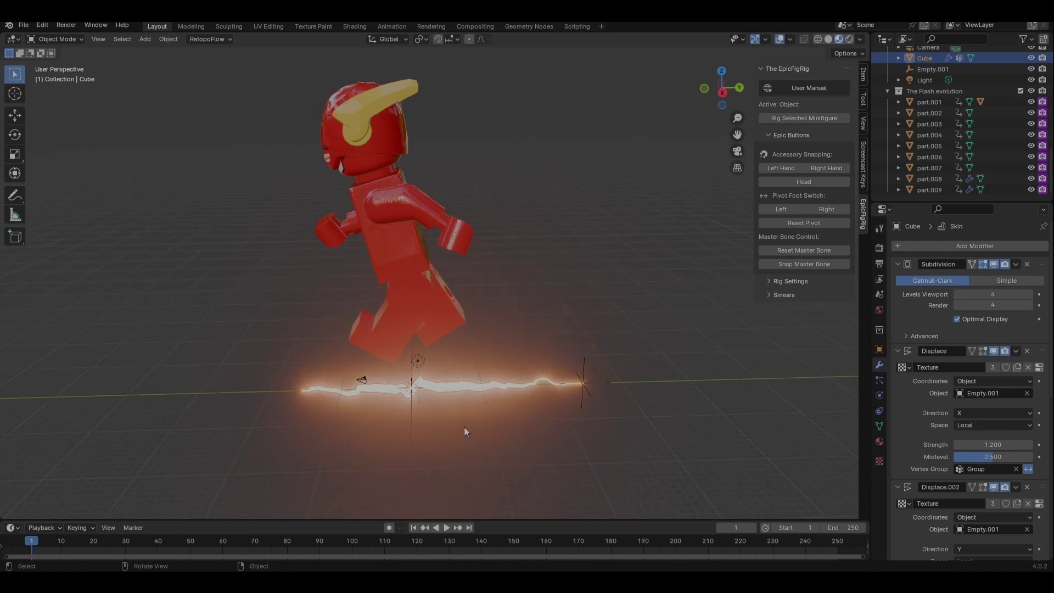
pyautogui.moveTo(488, 387); pyautogui.dragTo(429, 390, button='middle')
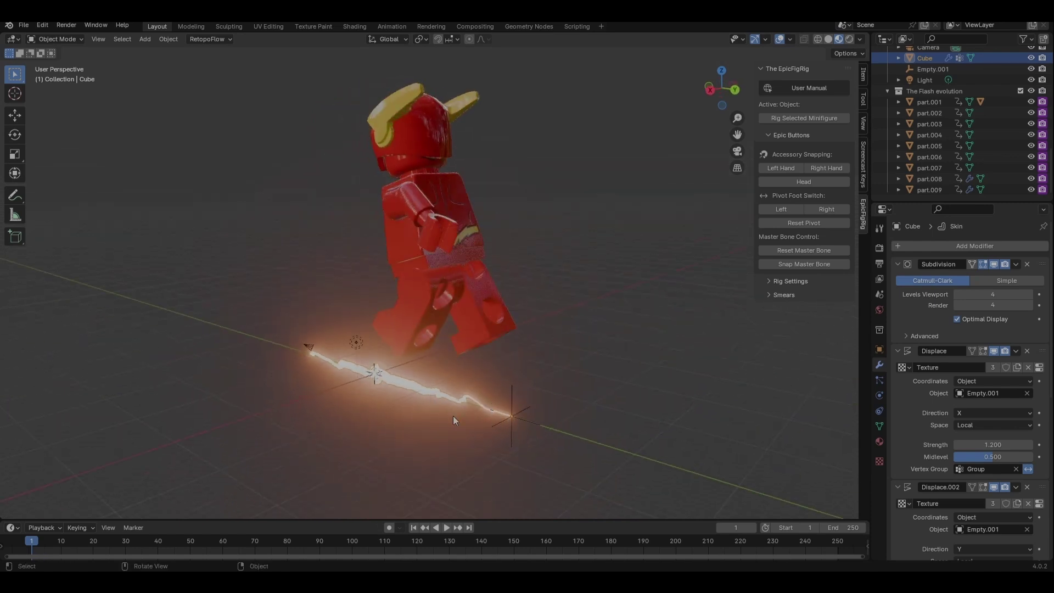
pyautogui.moveTo(493, 421); pyautogui.dragTo(449, 383, button='middle')
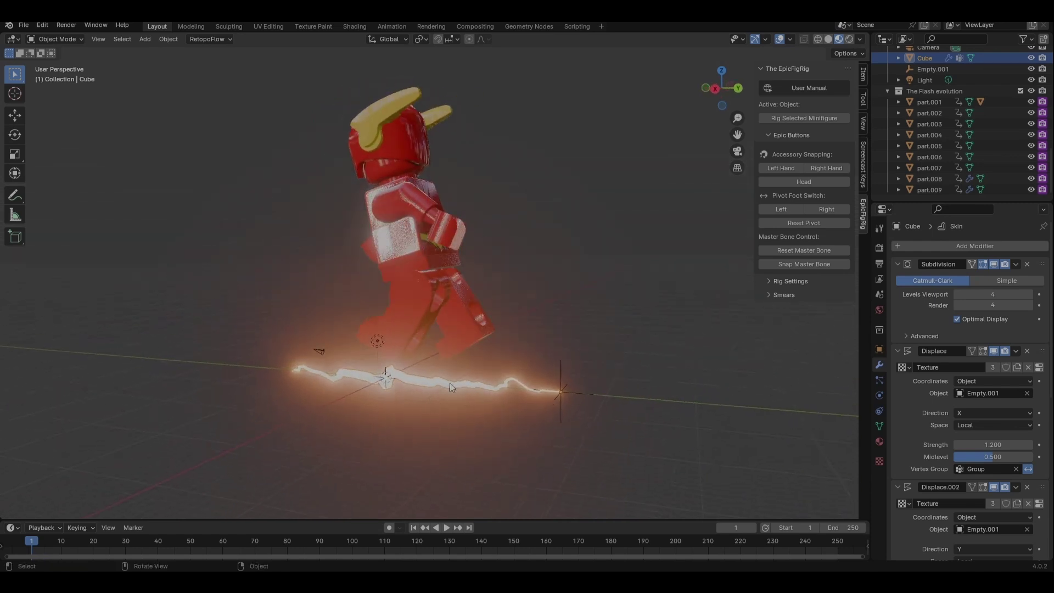
pyautogui.keyDown('shift'); pyautogui.click(562, 393); pyautogui.keyUp('shift')
pyautogui.press('h')
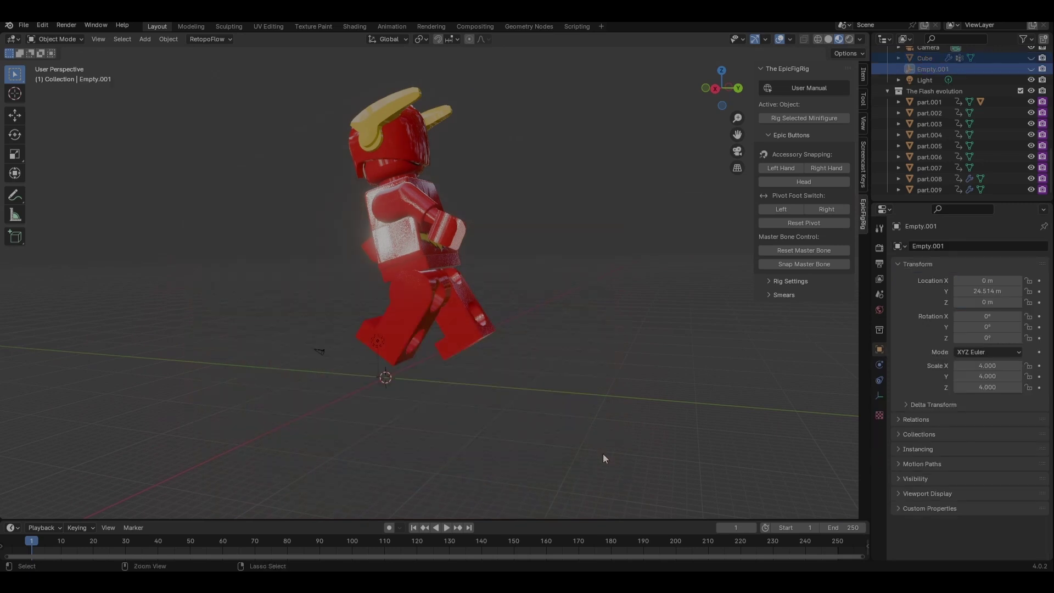
pyautogui.hotkey('alt', 'h')
pyautogui.press('g')
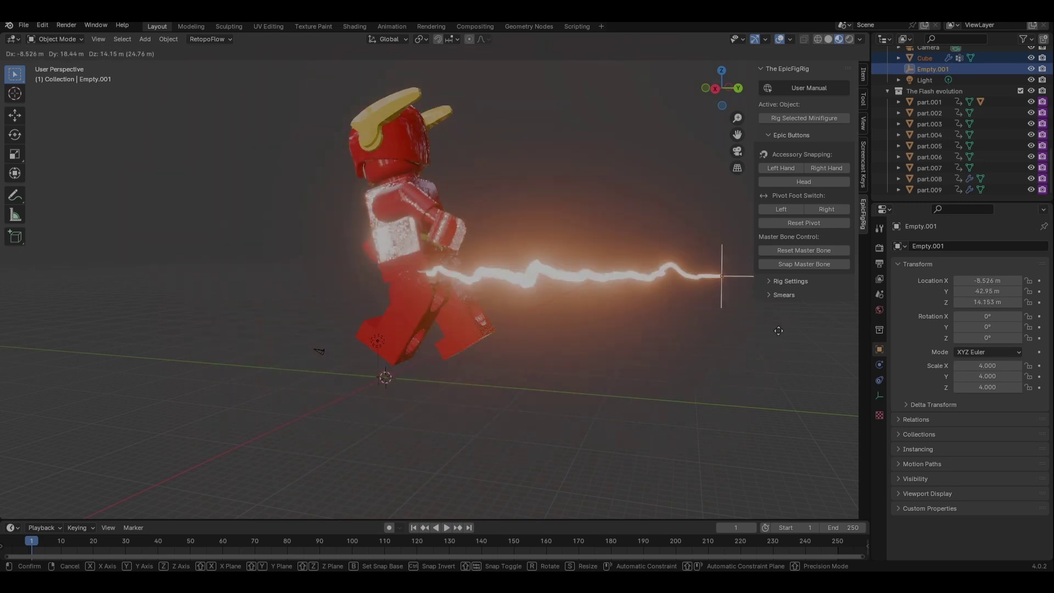
pyautogui.press('Escape')
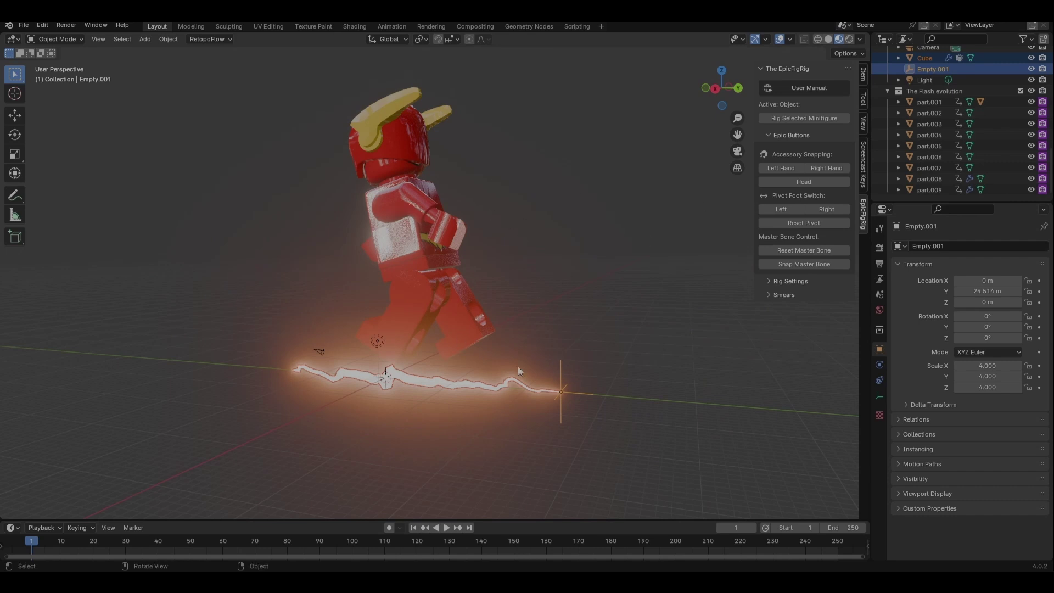
# Select the lightning strand alone and move it along the global X axis towards the minifigure's side
pyautogui.click(548, 362)
pyautogui.moveTo(548, 362); pyautogui.dragTo(436, 390, button='middle')
pyautogui.press('g')
pyautogui.press('y')
pyautogui.press('x')
pyautogui.click(610, 353)
# Raise the strand to the minifigure's upper back and shift it along Y and X so it trails behind one shoulder
pyautogui.moveTo(472, 389); pyautogui.dragTo(569, 437, button='middle')
pyautogui.press('g')
pyautogui.press('z')
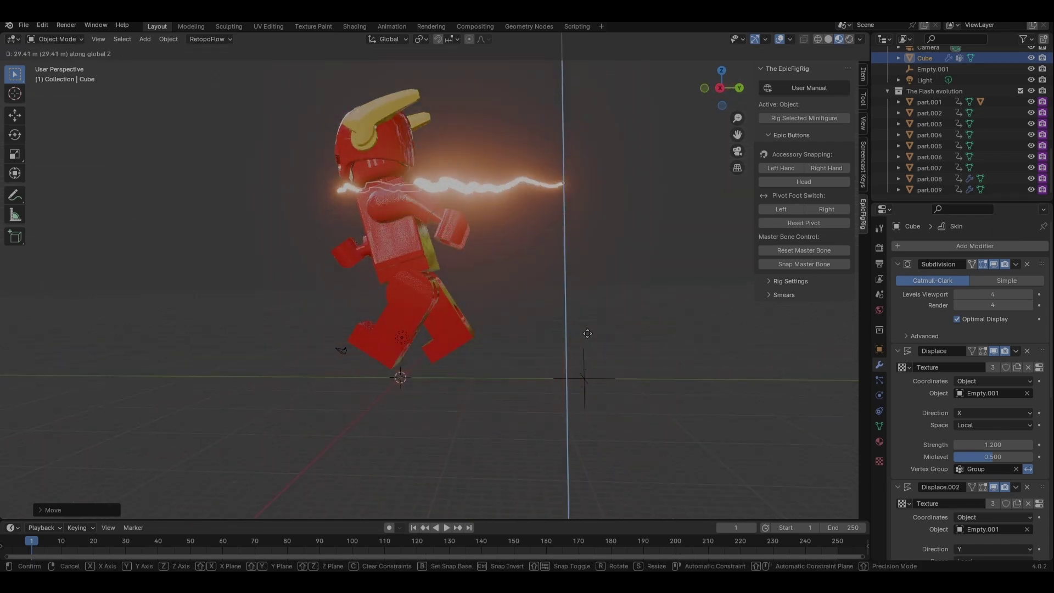
pyautogui.press('y')
pyautogui.moveTo(671, 335); pyautogui.dragTo(613, 259, button='middle')
pyautogui.press('x')
pyautogui.click(508, 352)
pyautogui.press('g')
pyautogui.press('z')
pyautogui.click(510, 331)
pyautogui.click(612, 259)
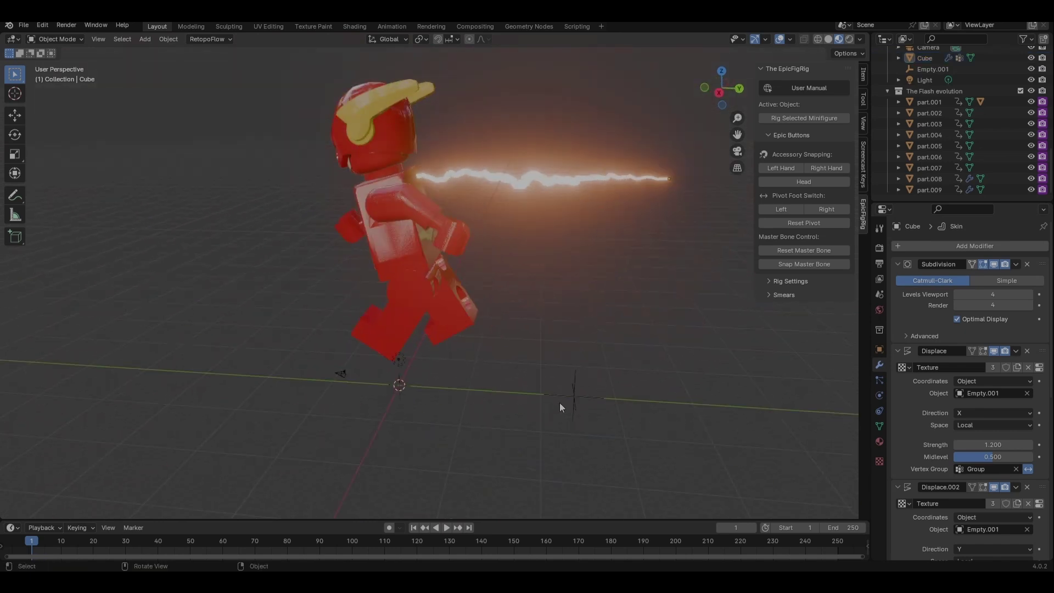
# Duplicate the lightning strand along the global X axis to the opposite shoulder and adjust the copy's height
pyautogui.moveTo(538, 187); pyautogui.dragTo(503, 281, button='middle')
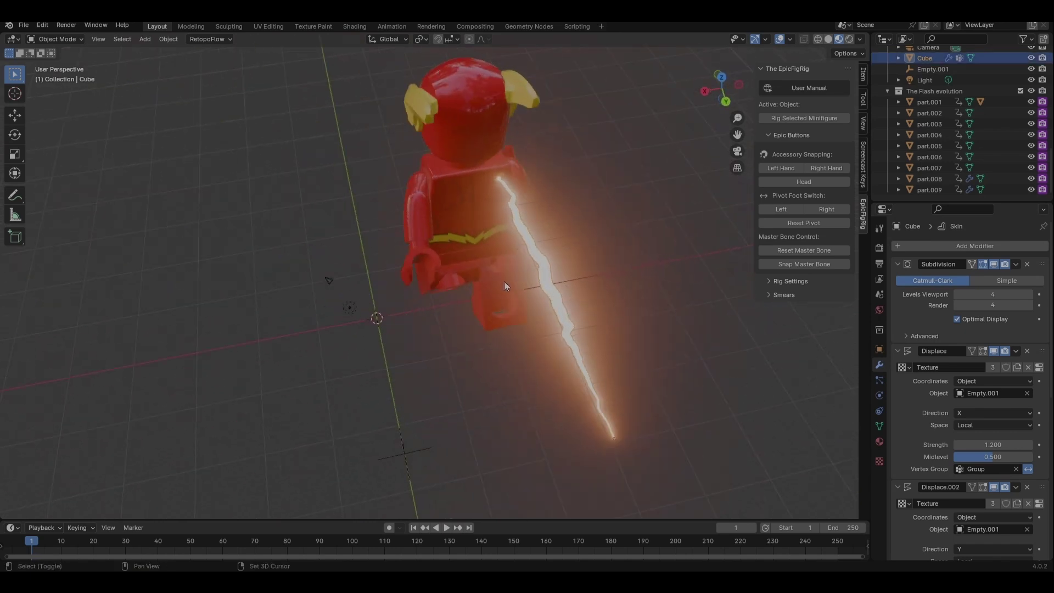
pyautogui.hotkey('shift', 'd')
pyautogui.press('y')
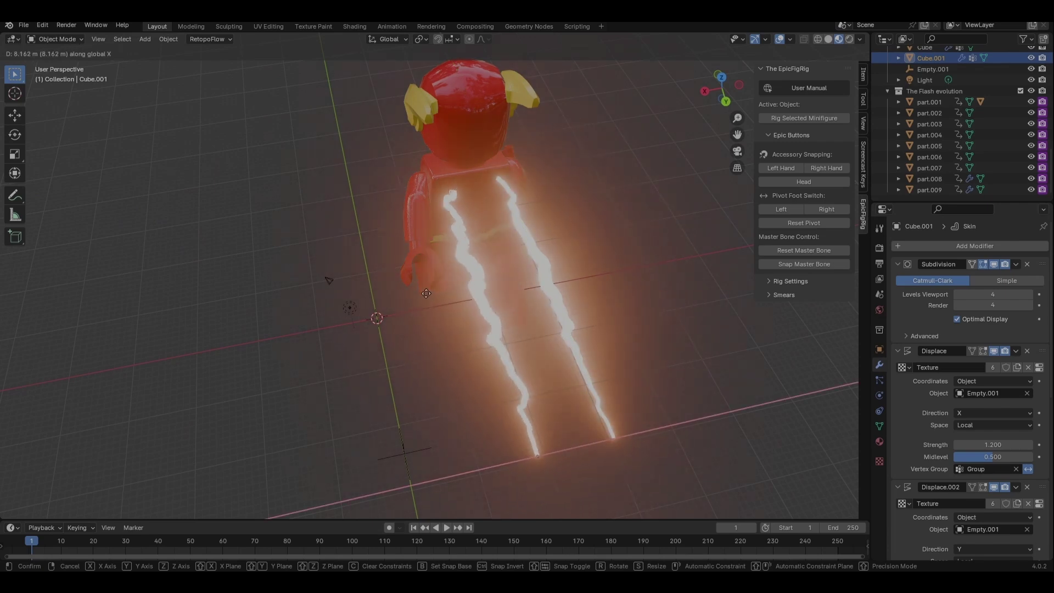
pyautogui.click(416, 292)
pyautogui.moveTo(417, 292); pyautogui.dragTo(536, 245, button='middle')
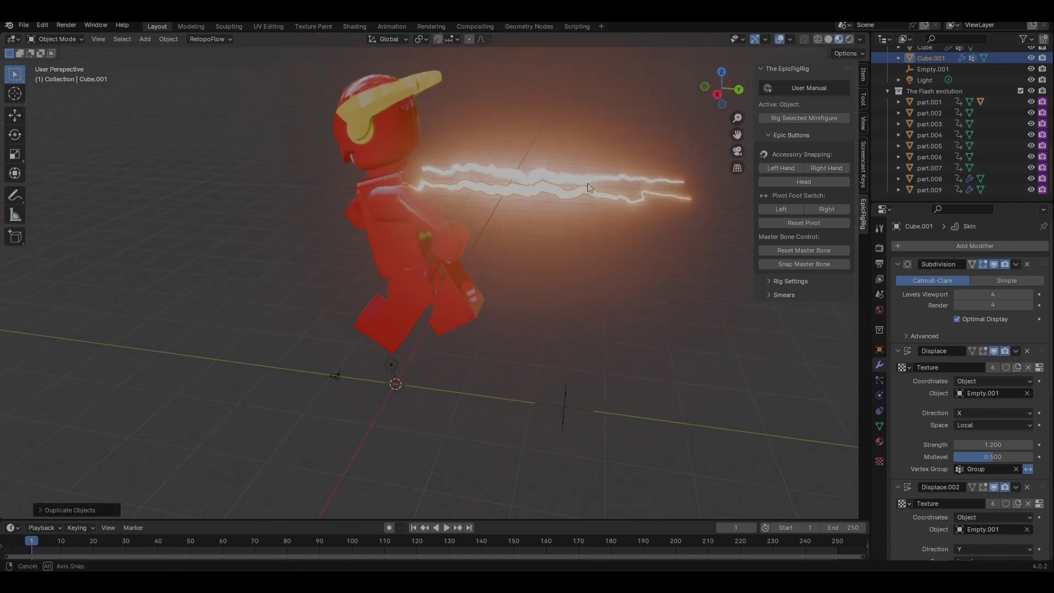
pyautogui.press('g')
pyautogui.press('z')
pyautogui.click(574, 303)
# Duplicate the second strand and place the copy slightly lower, behind the middle of the minifigure's back
pyautogui.moveTo(574, 303); pyautogui.dragTo(479, 285, button='middle')
pyautogui.hotkey('shift', 'd')
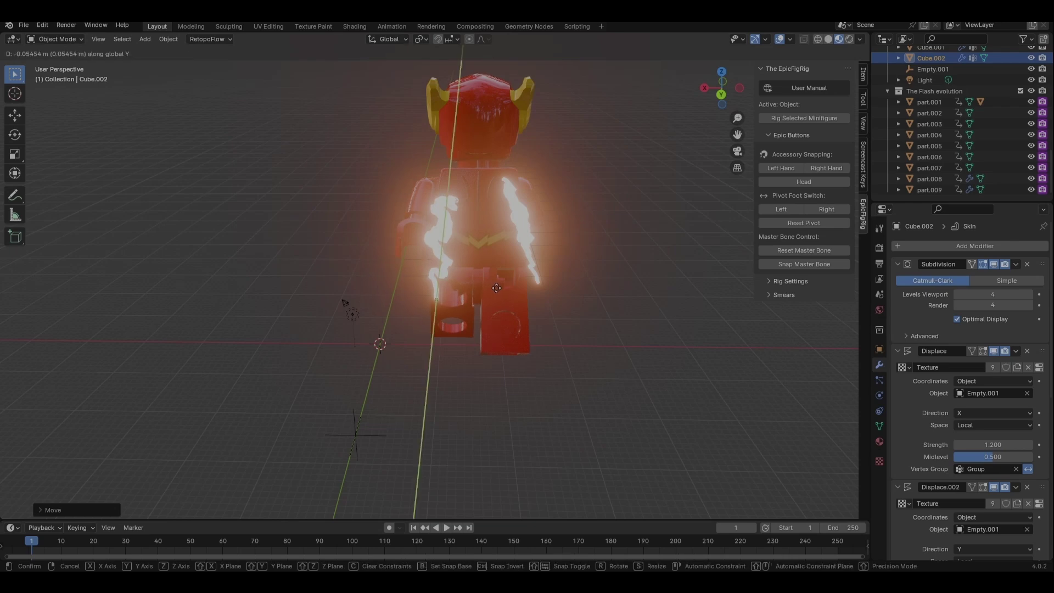
pyautogui.click(537, 304)
pyautogui.press('g')
pyautogui.click(533, 306)
pyautogui.moveTo(534, 306); pyautogui.dragTo(531, 309, button='middle')
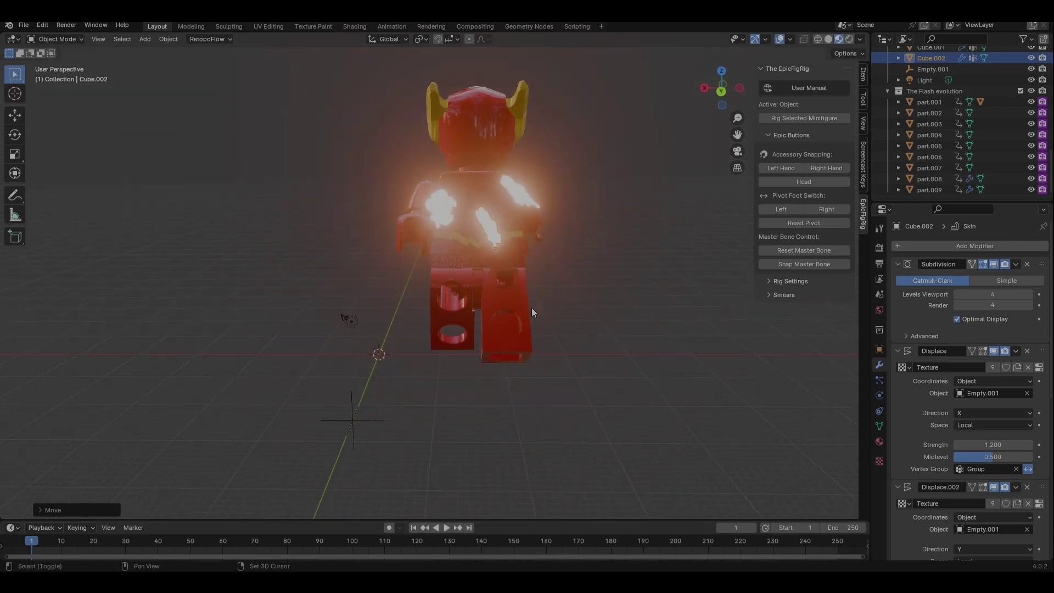
# Duplicate the middle strand and place the copy higher up, between the two shoulder strands
pyautogui.hotkey('shift', 'd')
pyautogui.press('z')
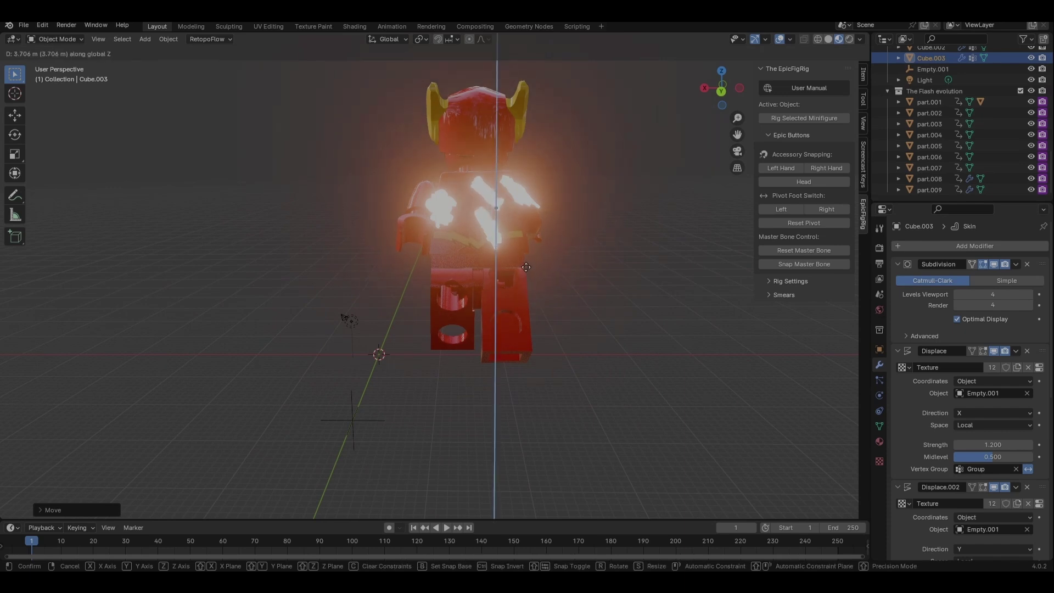
pyautogui.press('y')
pyautogui.press('x')
pyautogui.click(533, 305)
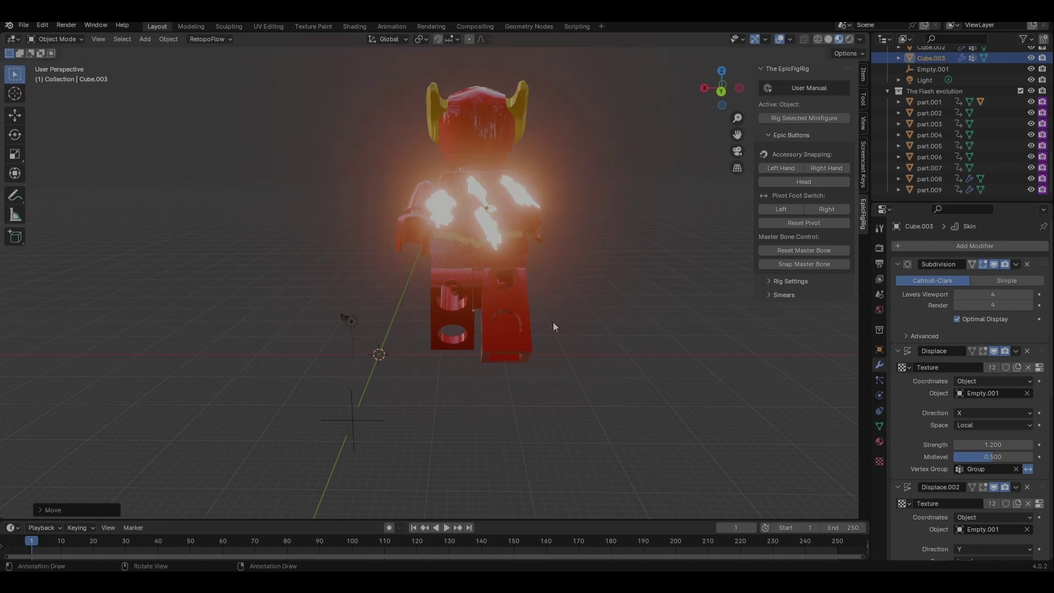
pyautogui.click(533, 310)
pyautogui.moveTo(513, 330); pyautogui.dragTo(587, 333, button='middle')
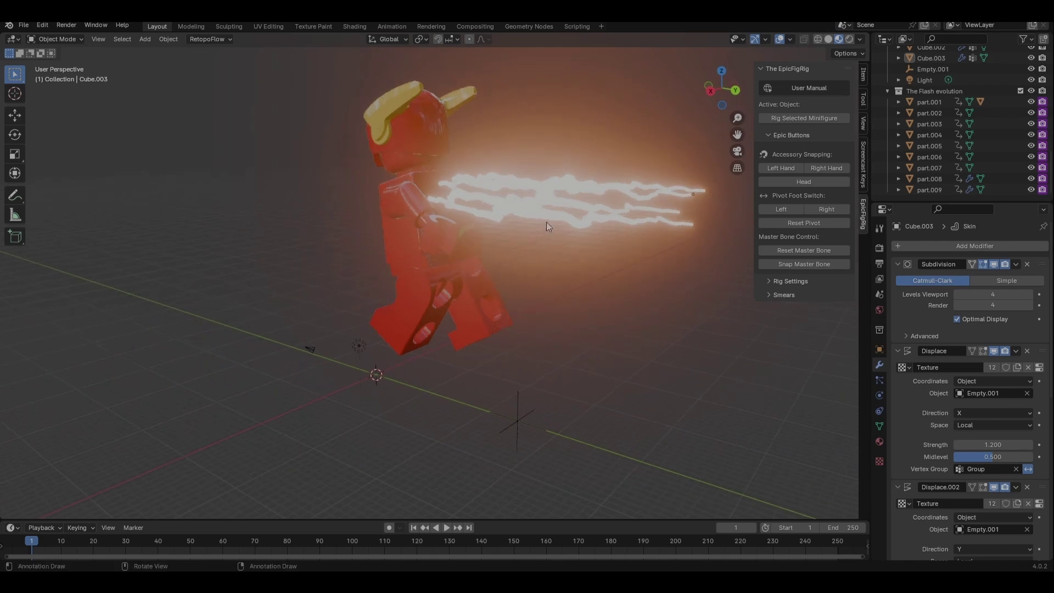
# Duplicate one of the back strands and lower the copy to hip height behind the minifigure's left side
pyautogui.click(546, 221)
pyautogui.moveTo(546, 222); pyautogui.dragTo(578, 252, button='middle')
pyautogui.hotkey('shift', 'd')
pyautogui.press('z')
pyautogui.click(588, 312)
pyautogui.moveTo(588, 312); pyautogui.dragTo(527, 315, button='middle')
pyautogui.press('g')
pyautogui.click(536, 347)
# Duplicate the left hip-level strand and place the copy behind the minifigure's right hip
pyautogui.hotkey('shift', 'd')
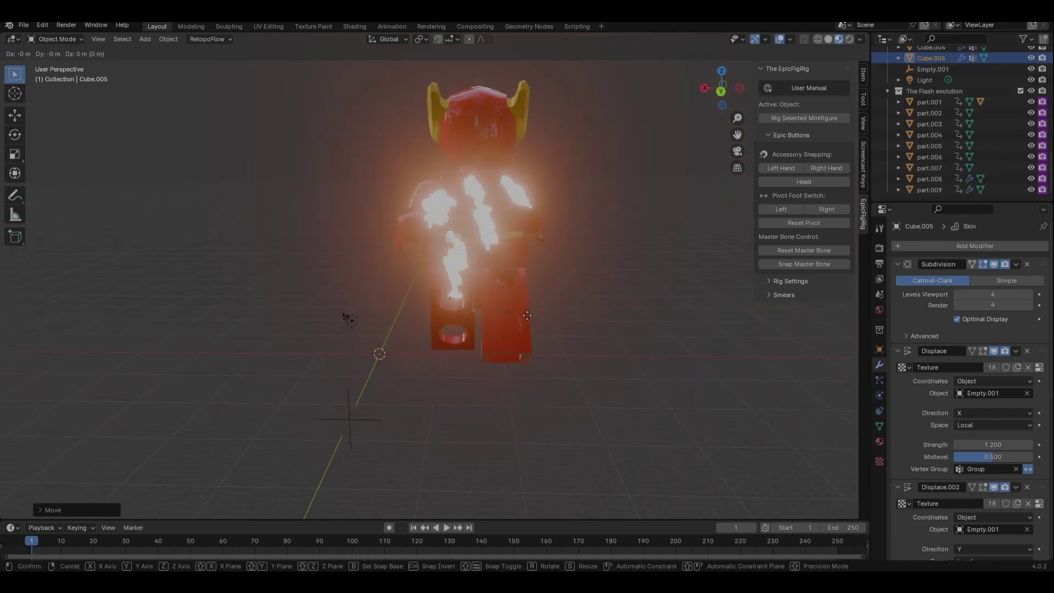
pyautogui.press('z')
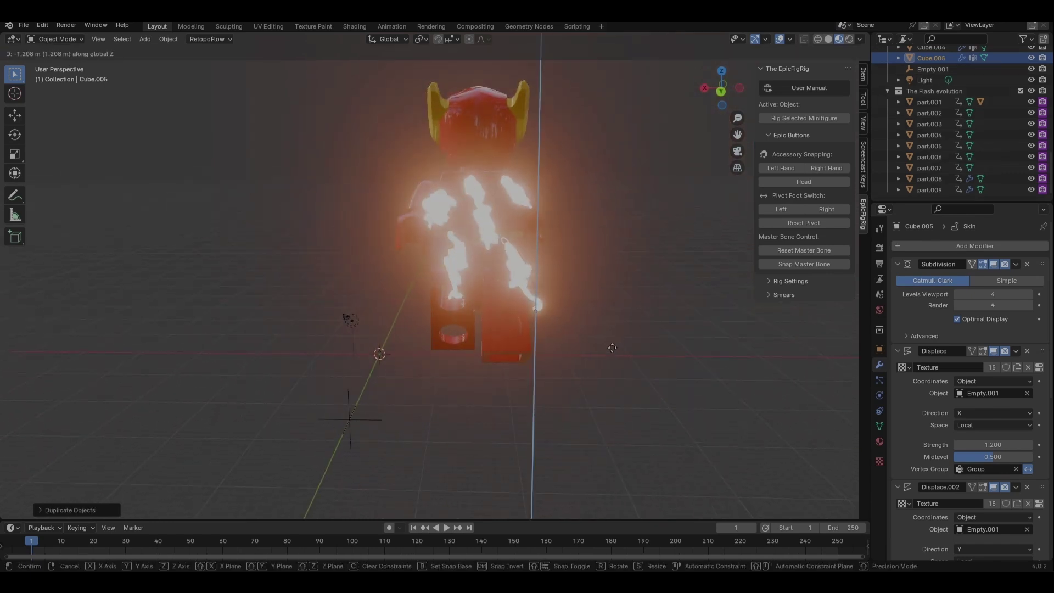
pyautogui.click(613, 358)
pyautogui.moveTo(612, 358)
pyautogui.mouseDown(button='middle')
pyautogui.moveTo(588, 341)
pyautogui.moveTo(680, 342)
pyautogui.moveTo(611, 341)
pyautogui.mouseUp(button='middle')
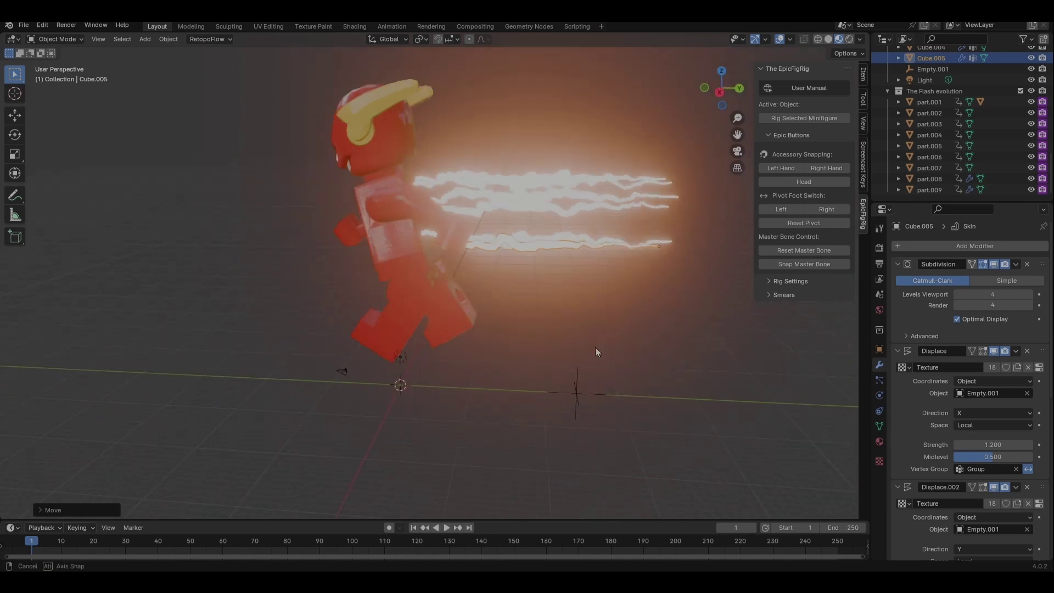
# Duplicate the left hip-level strand, Cube.004, and reposition the copy lower down behind the minifigure's right leg
pyautogui.click(504, 250)
pyautogui.moveTo(553, 281); pyautogui.dragTo(515, 263, button='middle')
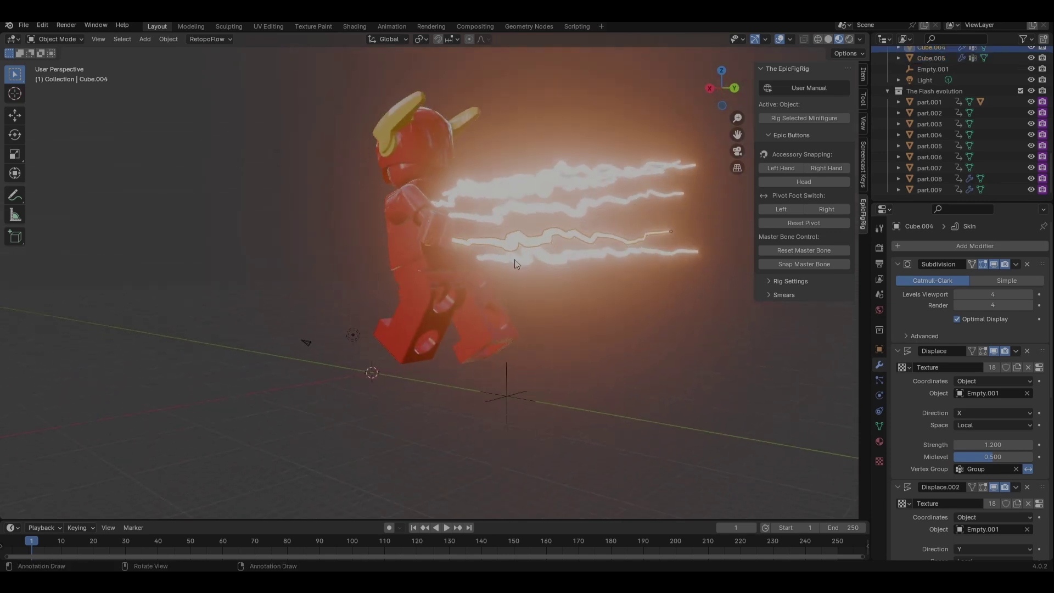
pyautogui.hotkey('shift', 'd')
pyautogui.press('z')
pyautogui.moveTo(539, 346); pyautogui.dragTo(505, 357, button='middle')
pyautogui.press('y')
pyautogui.click(608, 352)
# Duplicate the leg-level strand and move the copy down to foot height, adjusting it along the Y axis
pyautogui.hotkey('shift', 'd')
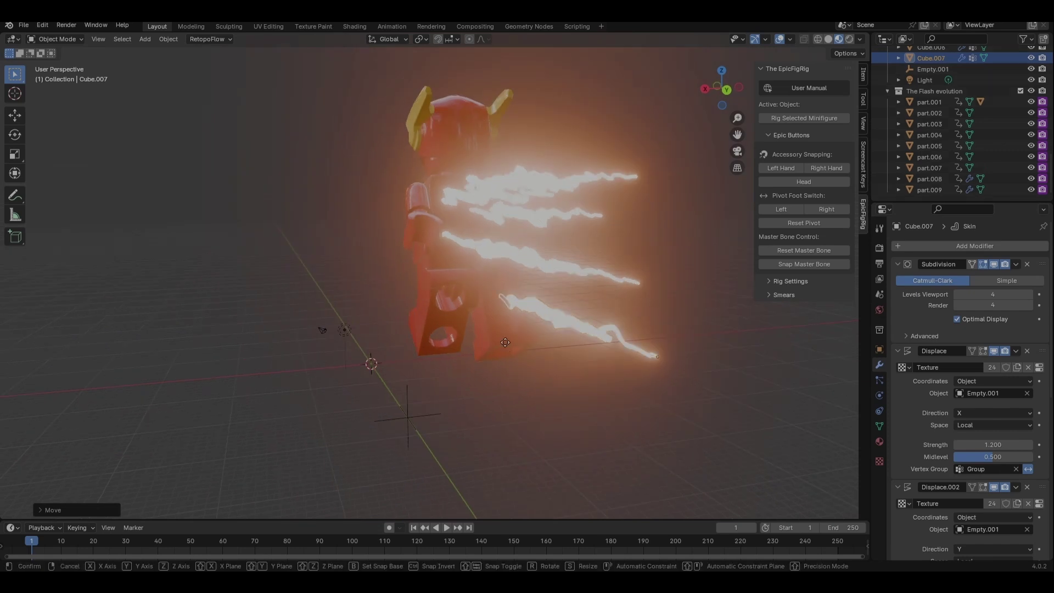
pyautogui.click(549, 352)
pyautogui.moveTo(549, 353); pyautogui.dragTo(538, 383, button='middle')
pyautogui.press('g')
pyautogui.press('z')
pyautogui.click(523, 366)
pyautogui.press('g')
pyautogui.press('y')
pyautogui.click(532, 378)
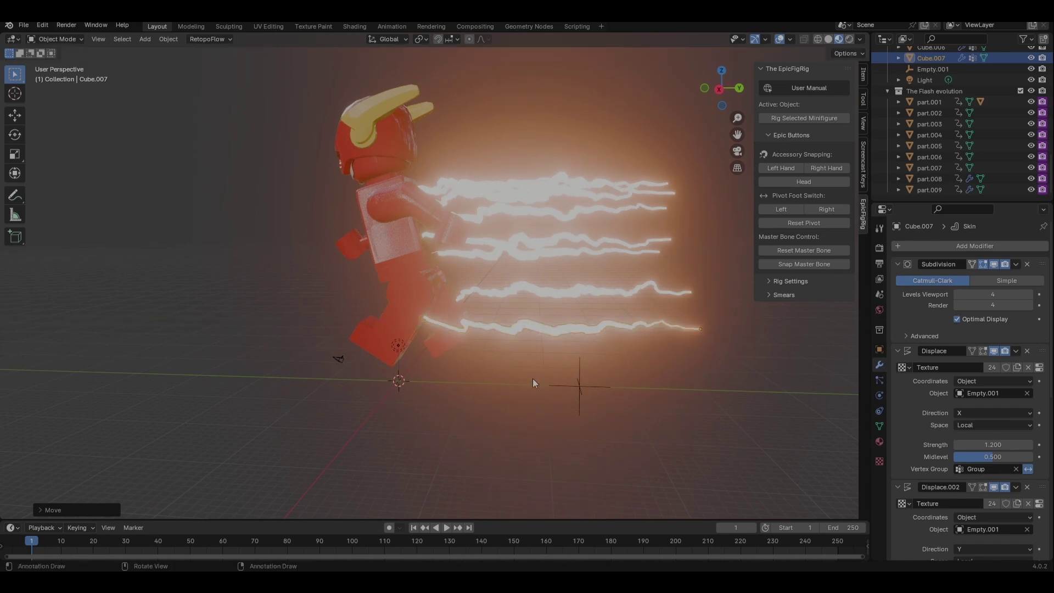
# Duplicate the foot-level strand, raise the copy by about 12 m, and adjust it along the Y axis
pyautogui.moveTo(506, 331); pyautogui.dragTo(439, 308, button='middle')
pyautogui.hotkey('shift', 'd')
pyautogui.press('z')
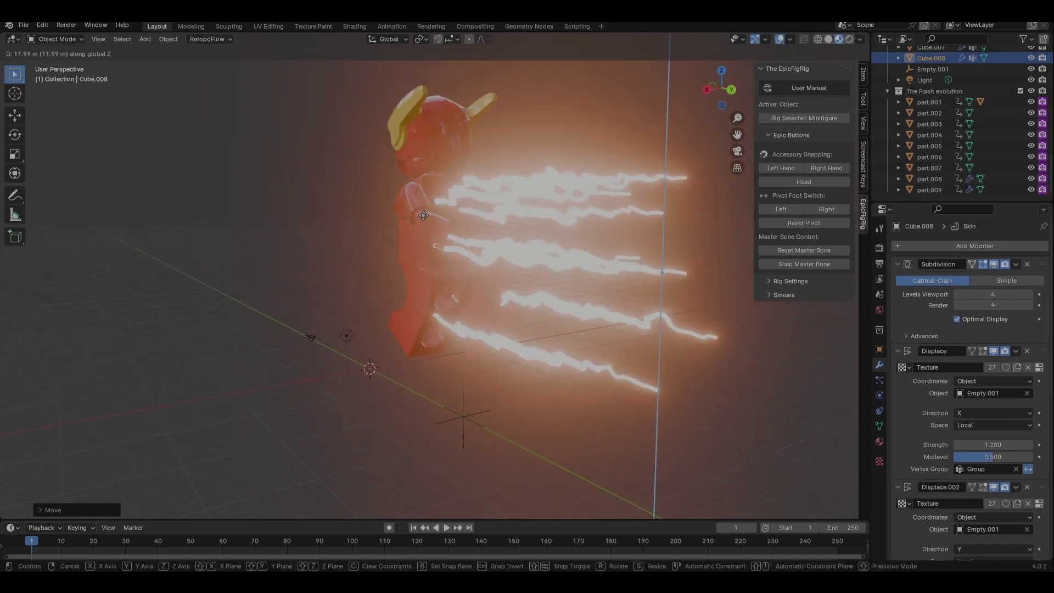
pyautogui.press('y')
pyautogui.moveTo(417, 217)
pyautogui.mouseDown(button='middle')
pyautogui.moveTo(406, 293)
pyautogui.moveTo(429, 304)
pyautogui.moveTo(499, 275)
pyautogui.moveTo(400, 285)
pyautogui.moveTo(447, 266)
pyautogui.moveTo(469, 236)
pyautogui.moveTo(470, 271)
pyautogui.mouseUp(button='middle')
pyautogui.click(404, 294)
# Duplicate a strand near waist height and shift the copy about 2 m along negative Y, towards the minifigure
pyautogui.click(440, 257)
pyautogui.hotkey('shift', 'd')
pyautogui.press('x')
pyautogui.press('Escape')
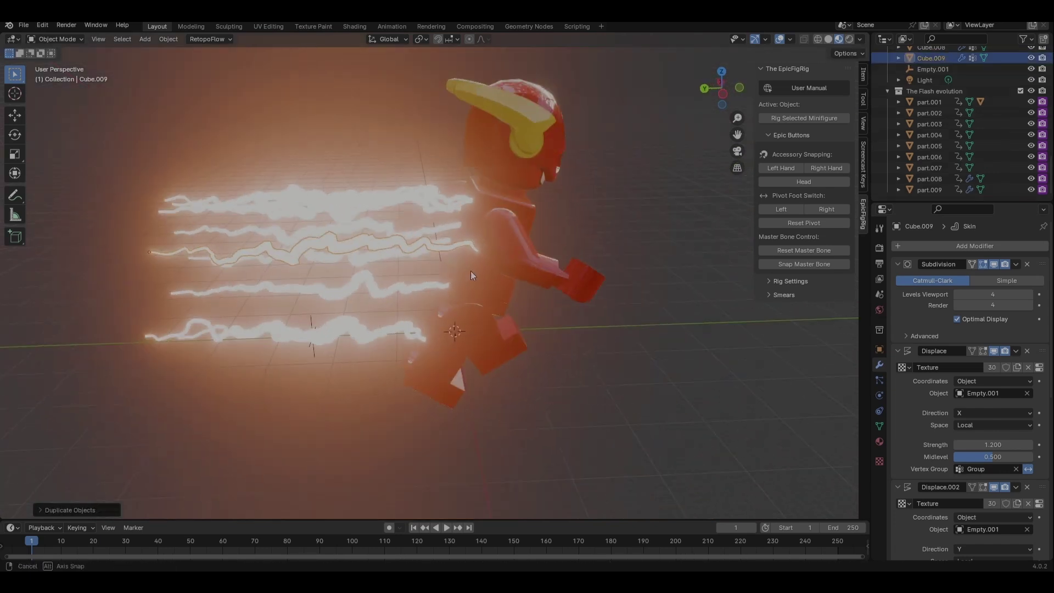
pyautogui.press('g')
pyautogui.press('y')
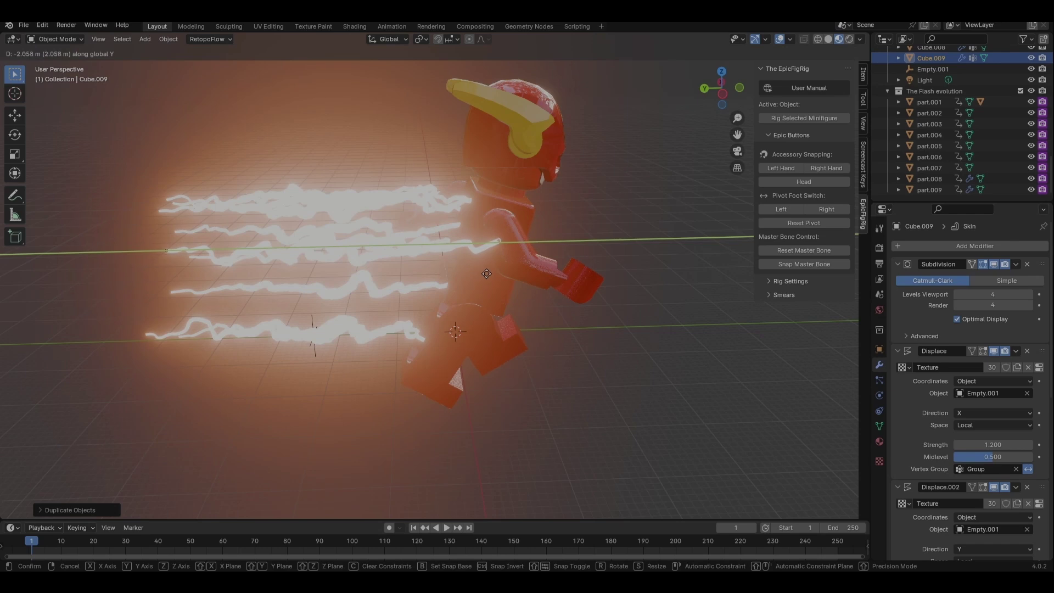
pyautogui.click(485, 274)
# Try stretching the strand Cube.008 along the global Y axis
pyautogui.moveTo(486, 273); pyautogui.dragTo(470, 180, button='middle')
pyautogui.scroll(2, 540, 293)
pyautogui.scroll(-4, 557, 303)
pyautogui.scroll(2, 451, 175)
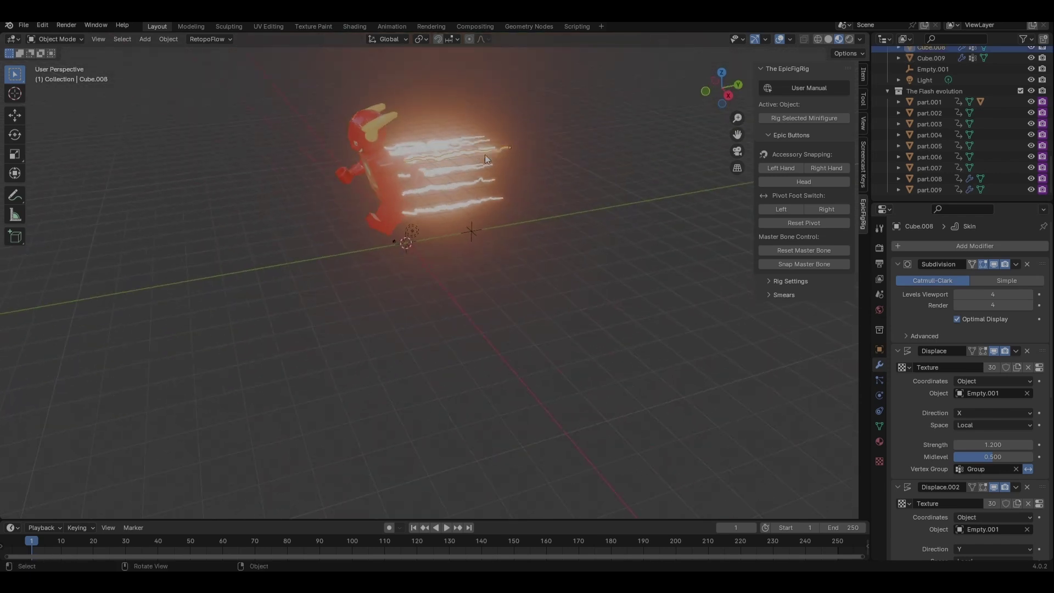
pyautogui.press('s')
pyautogui.press('y')
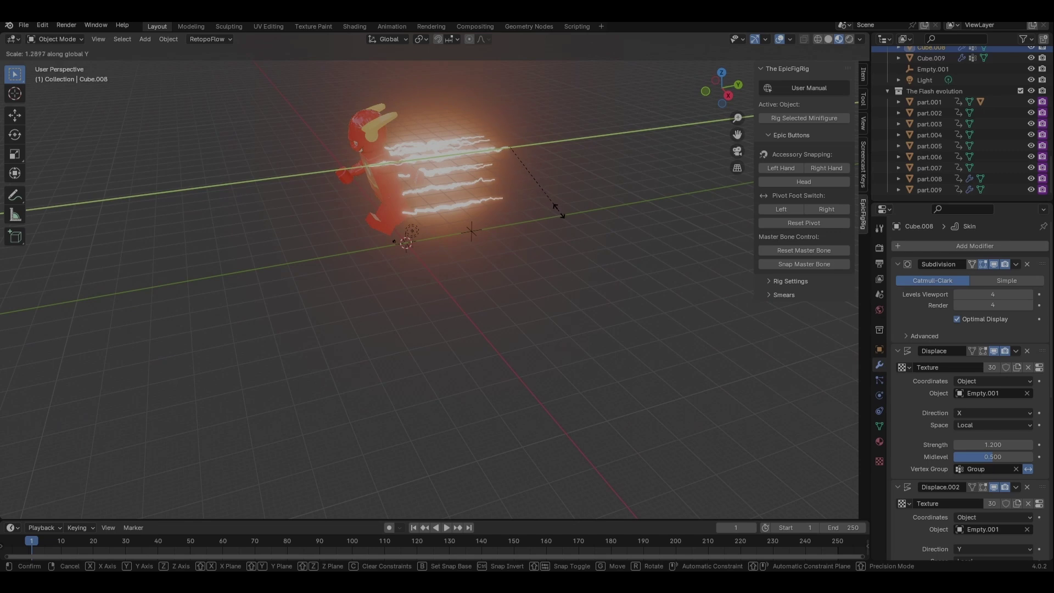
pyautogui.click(579, 214)
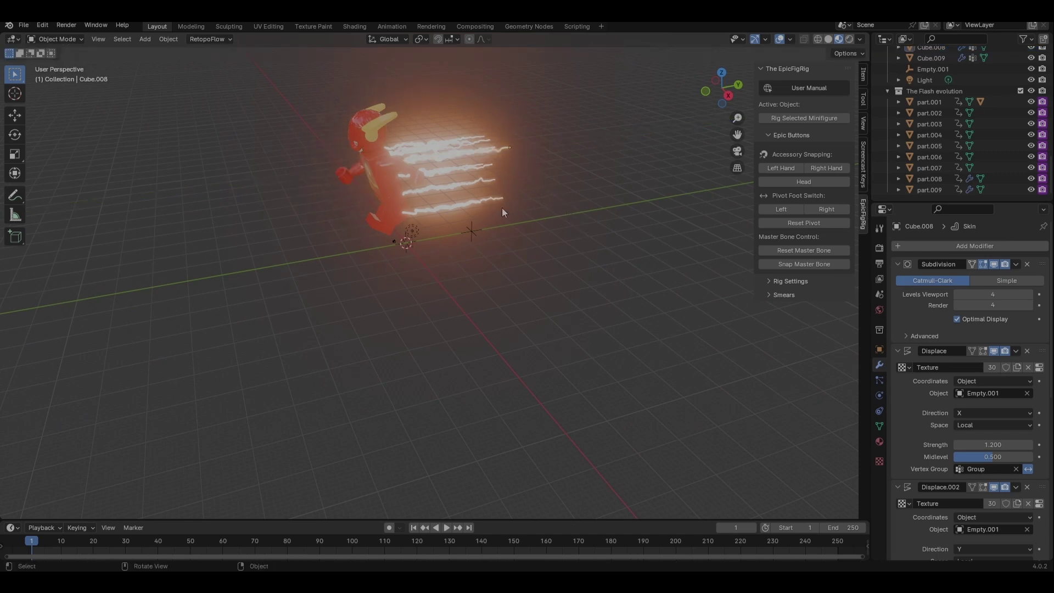
pyautogui.moveTo(518, 195); pyautogui.dragTo(562, 193, button='middle')
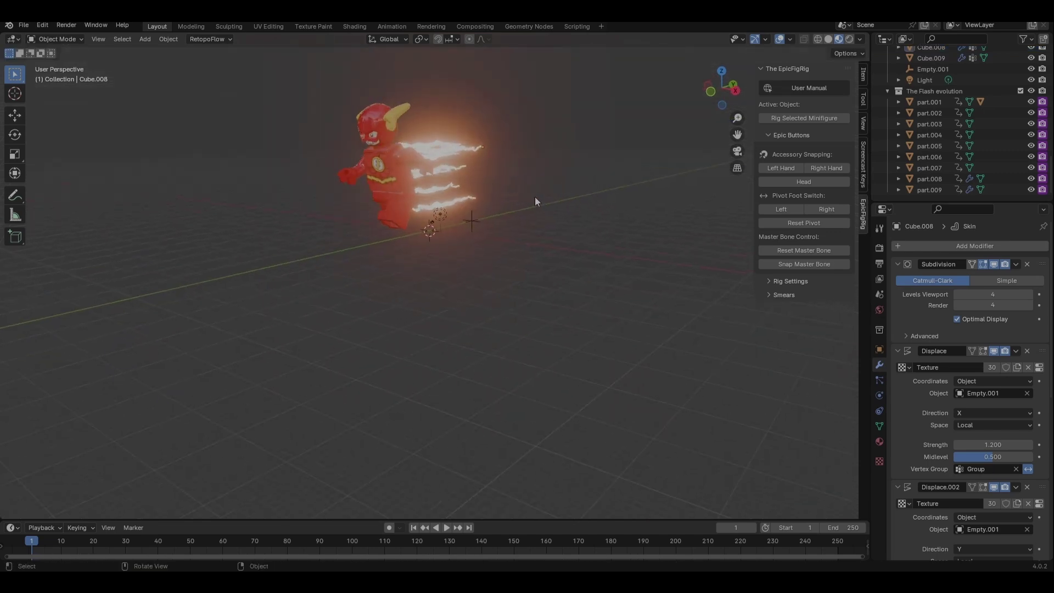
pyautogui.moveTo(489, 221); pyautogui.dragTo(444, 233, button='middle')
# Try moving Empty.001 freely and along the Y axis to test the displacement of all the lightning strands
pyautogui.click(479, 226)
pyautogui.press('g')
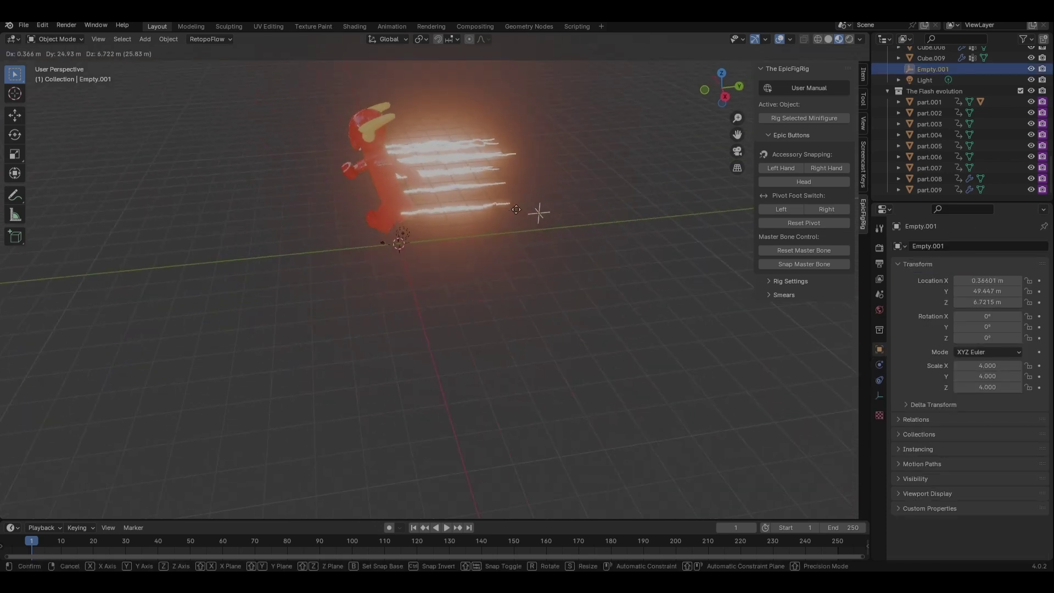
pyautogui.press('Escape')
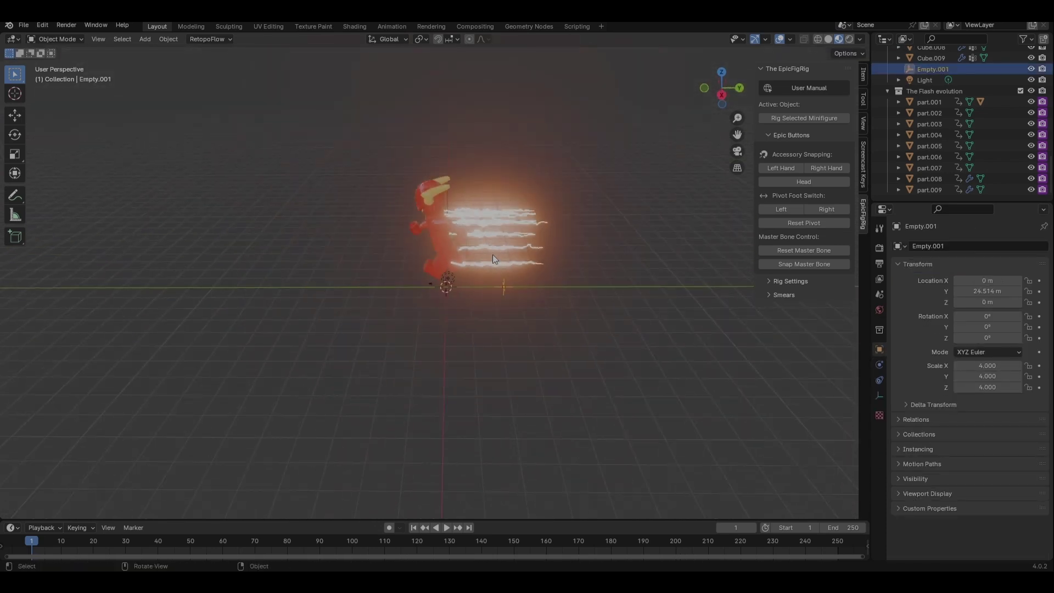
pyautogui.scroll(4, 492, 254)
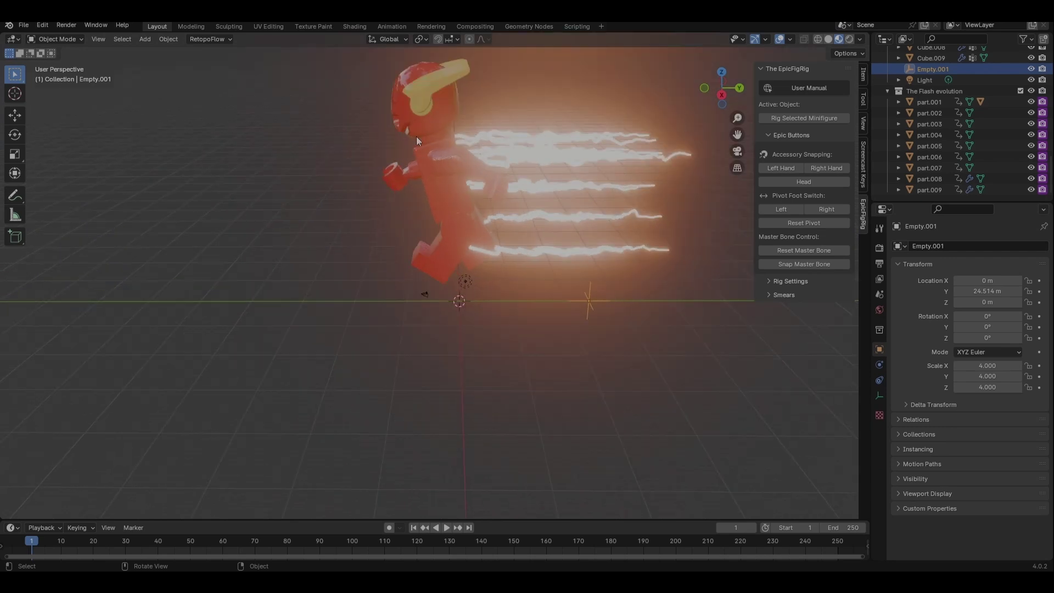
pyautogui.press('g')
pyautogui.press('y')
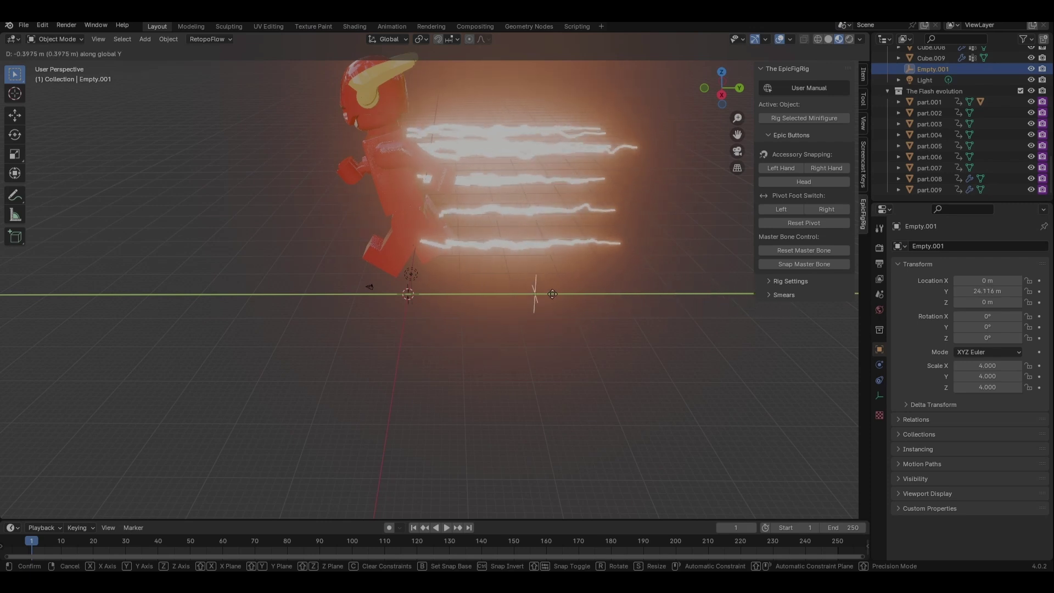
pyautogui.rightClick(439, 293)
pyautogui.moveTo(621, 331); pyautogui.dragTo(671, 333, button='middle')
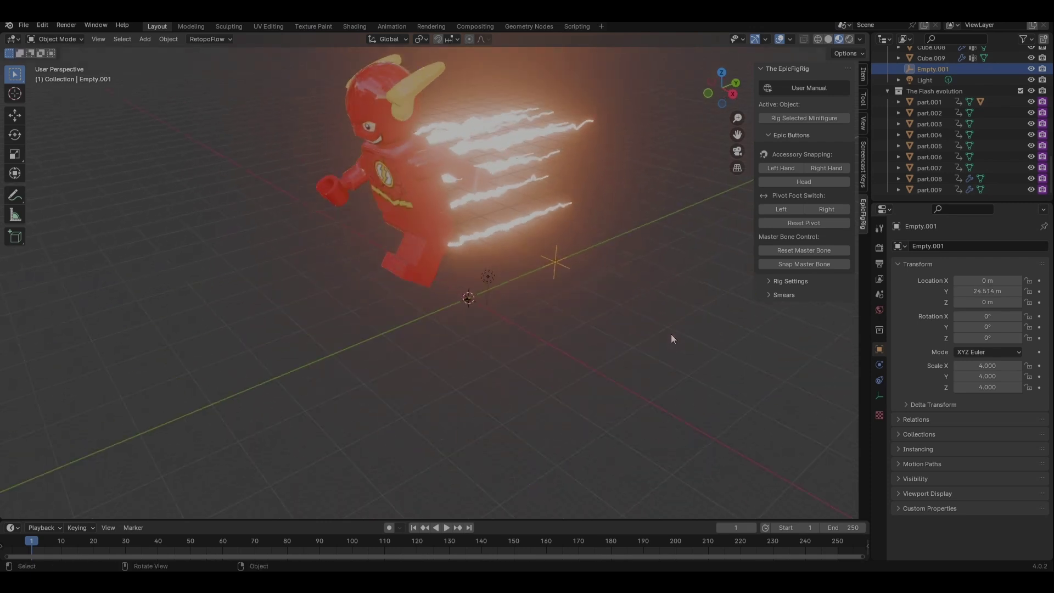
# Parent the strand Cube.008 to the minifigure's arm part.007 as an object parent
pyautogui.moveTo(608, 285); pyautogui.dragTo(632, 256, button='middle')
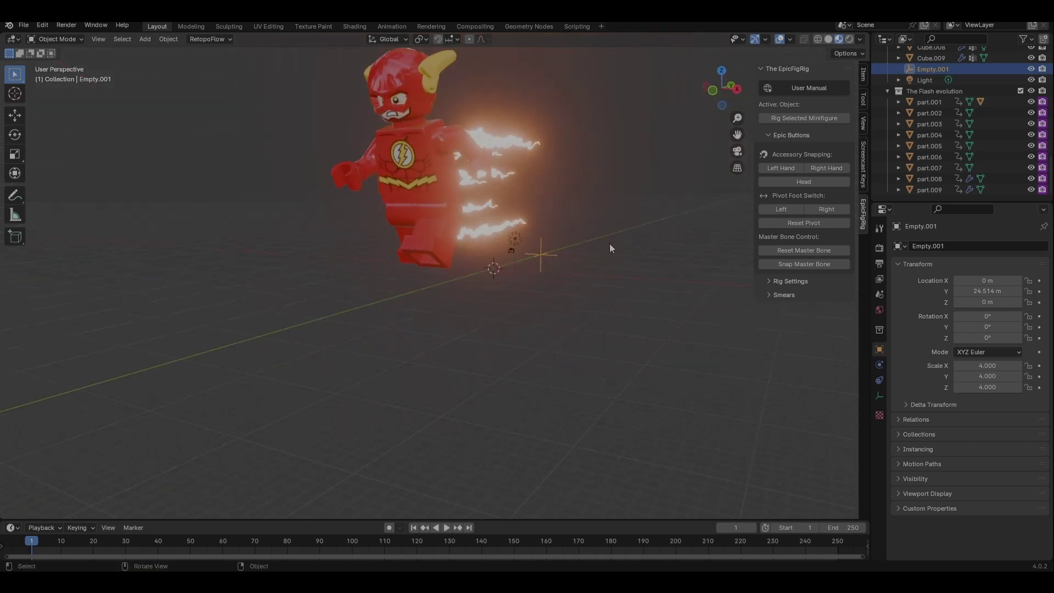
pyautogui.moveTo(546, 217); pyautogui.dragTo(331, 141, button='middle')
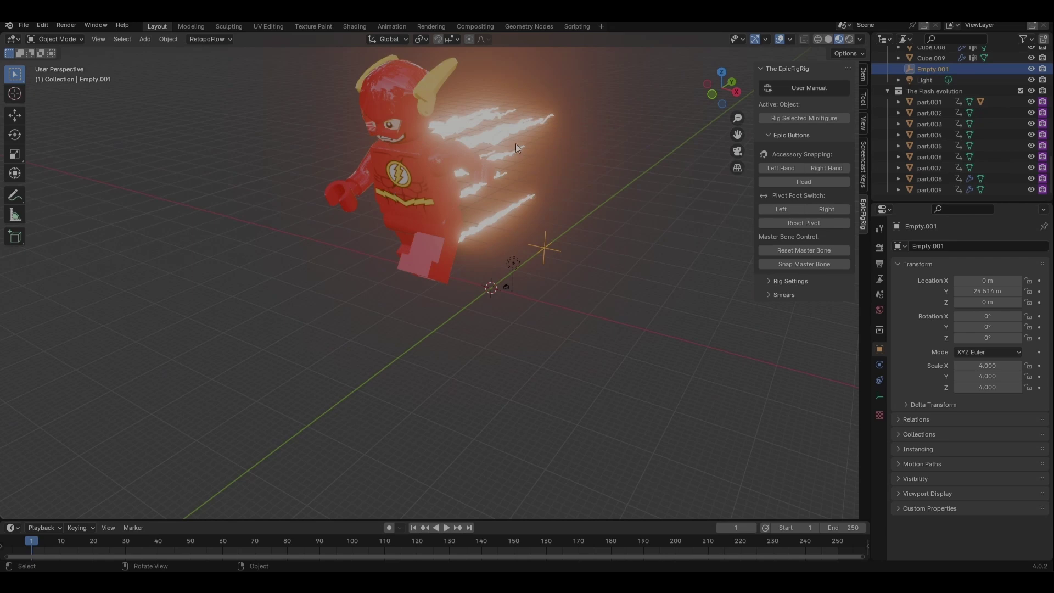
pyautogui.moveTo(516, 143)
pyautogui.mouseDown(button='middle')
pyautogui.moveTo(541, 240)
pyautogui.moveTo(585, 210)
pyautogui.moveTo(519, 223)
pyautogui.moveTo(391, 211)
pyautogui.moveTo(387, 170)
pyautogui.mouseUp(button='middle')
pyautogui.click(584, 209)
pyautogui.scroll(5, 489, 205)
pyautogui.scroll(-5, 489, 207)
pyautogui.click(387, 170)
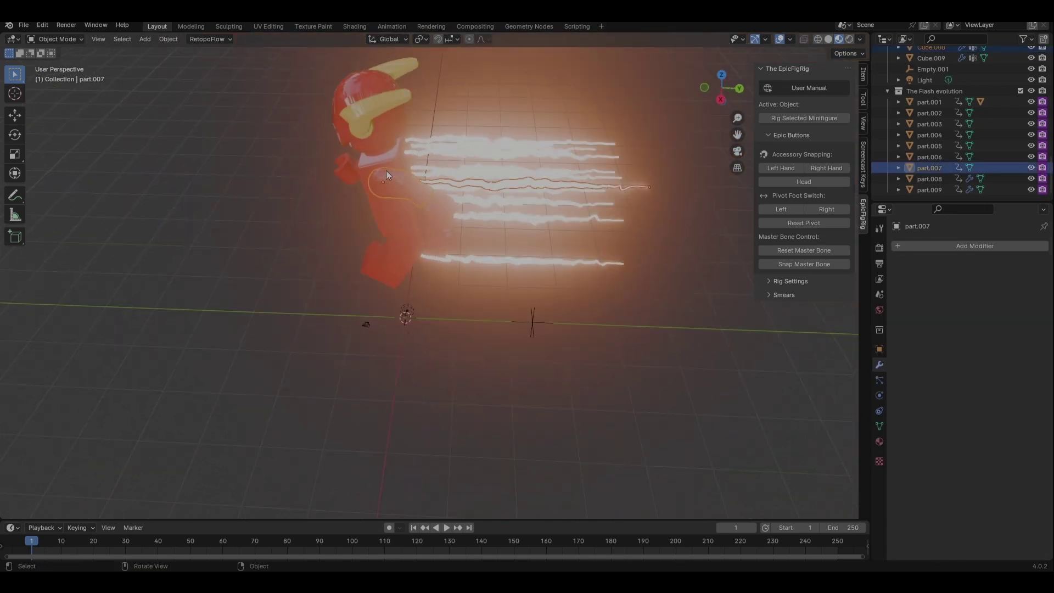
pyautogui.hotkey('ctrl', 'p')
pyautogui.click(387, 171)
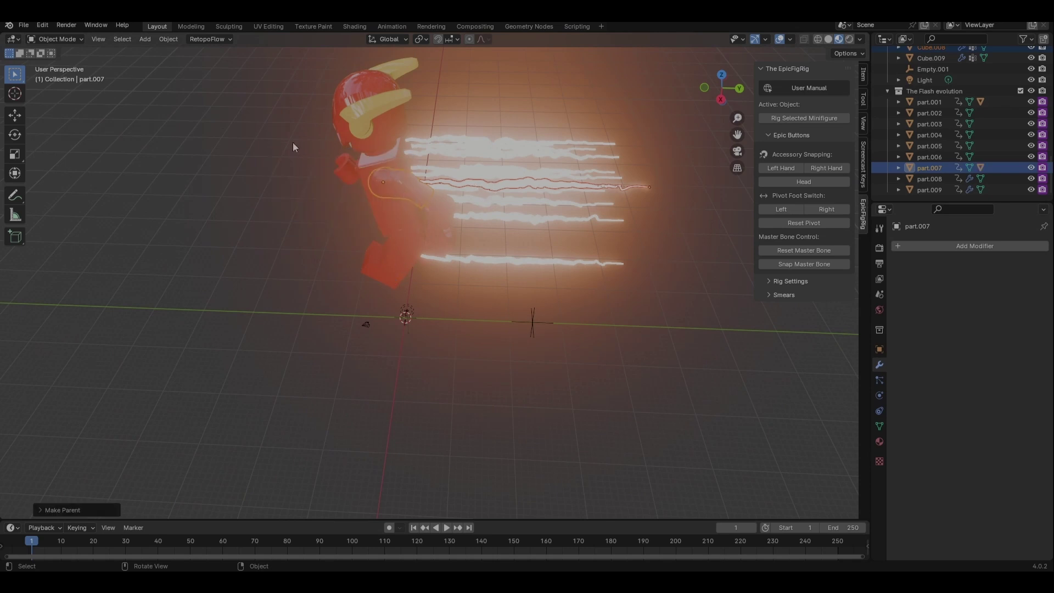
# Try moving the FinishedRig armature freely in Object Mode
pyautogui.moveTo(301, 146); pyautogui.dragTo(385, 385, button='middle')
pyautogui.scroll(3, 390, 194)
pyautogui.scroll(-3, 391, 194)
pyautogui.click(341, 335)
pyautogui.press('g')
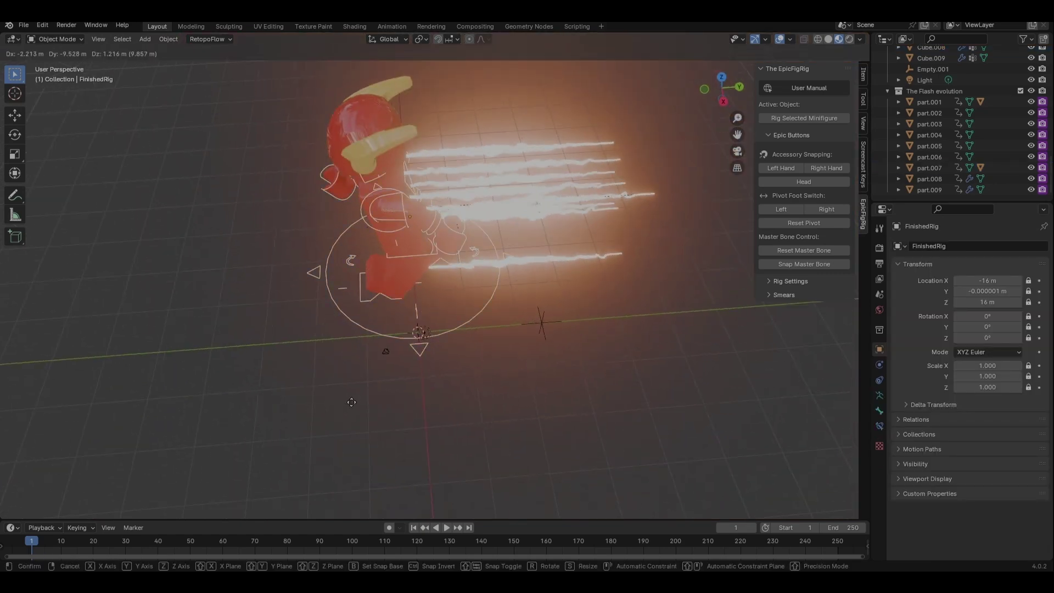
pyautogui.rightClick(339, 400)
# Try moving the rig's MasterBone in Pose Mode to test the strand's parenting, and return to Object Mode
pyautogui.click(55, 39)
pyautogui.click(55, 77)
pyautogui.click(365, 348)
pyautogui.press('g')
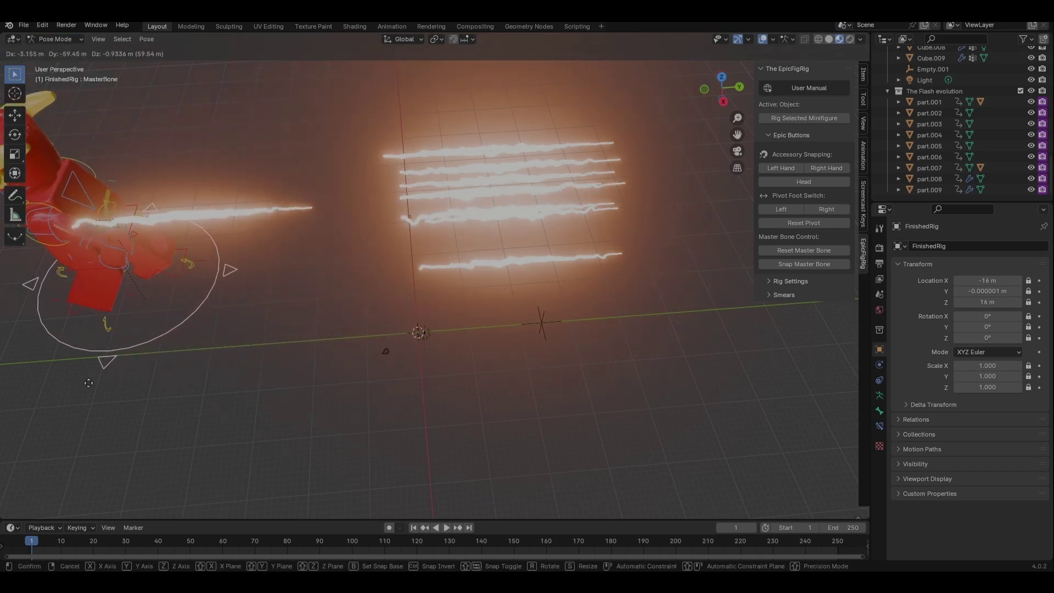
pyautogui.rightClick(398, 386)
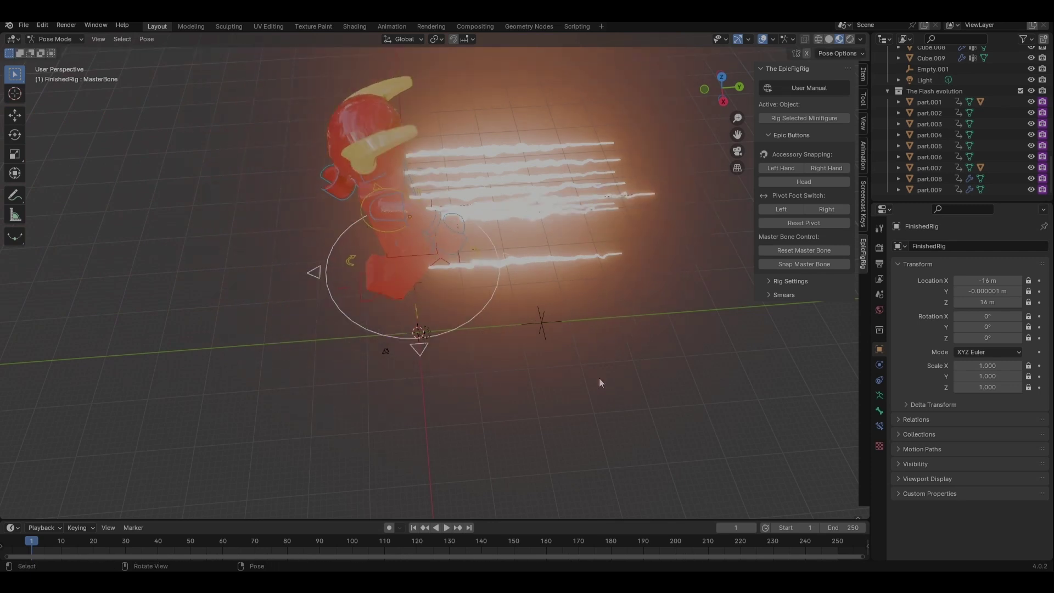
pyautogui.click(52, 39)
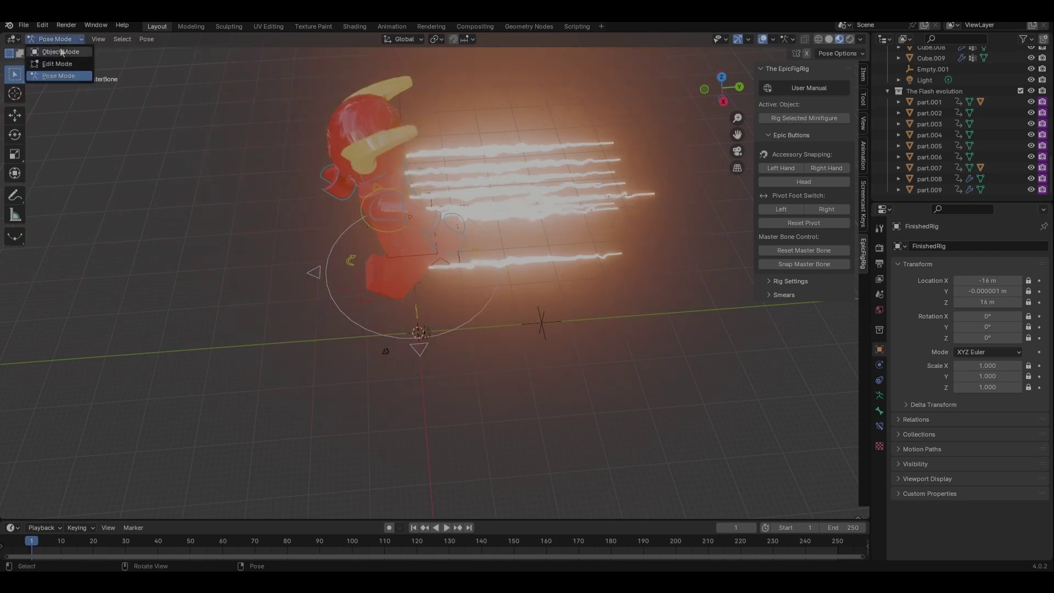
pyautogui.click(59, 52)
pyautogui.moveTo(371, 373); pyautogui.dragTo(453, 334, button='middle')
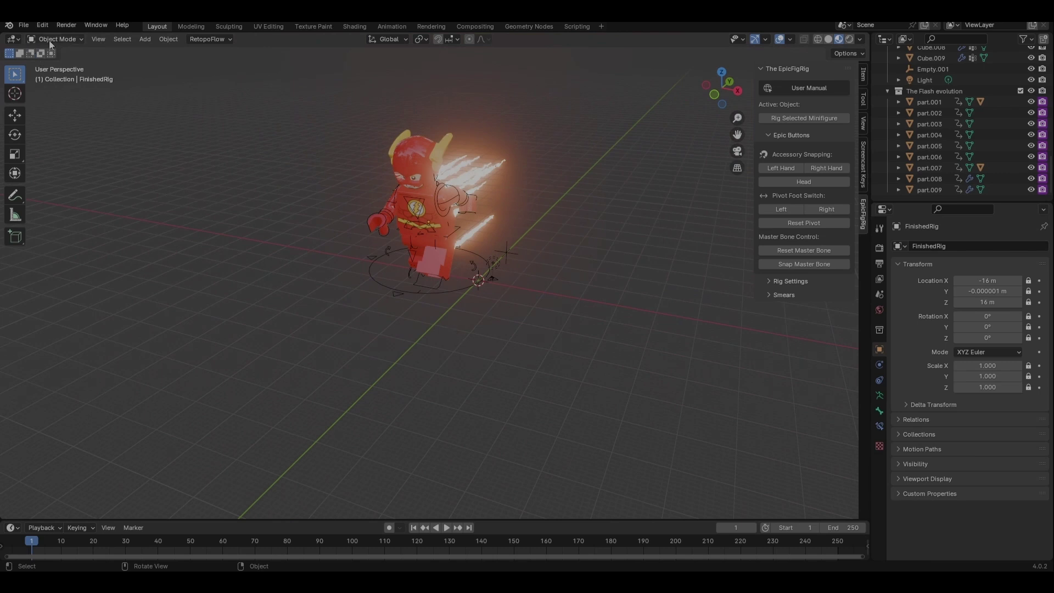
pyautogui.moveTo(531, 223); pyautogui.dragTo(462, 222, button='middle')
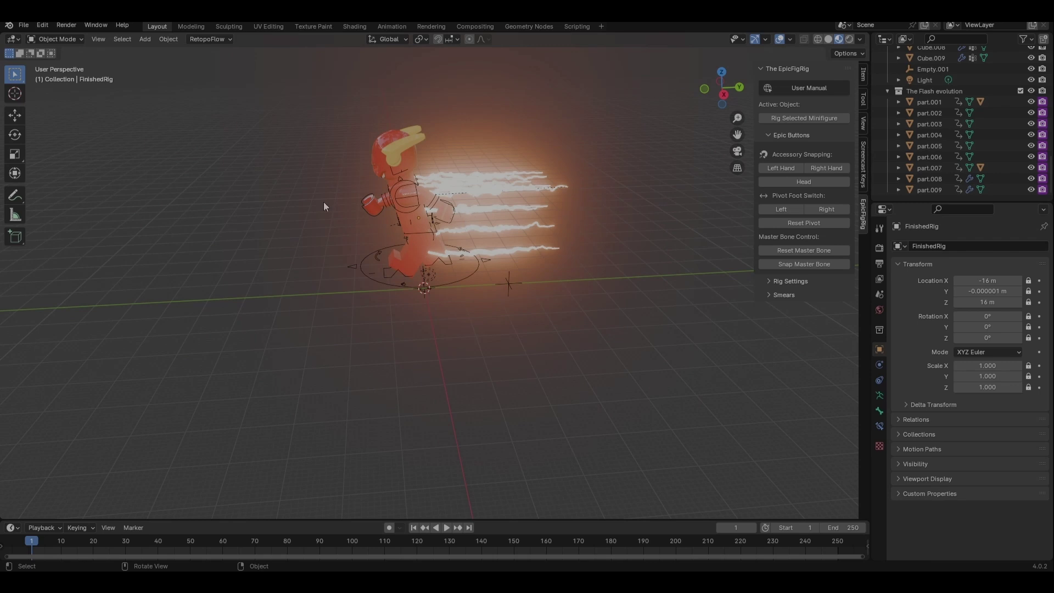
pyautogui.click(525, 217)
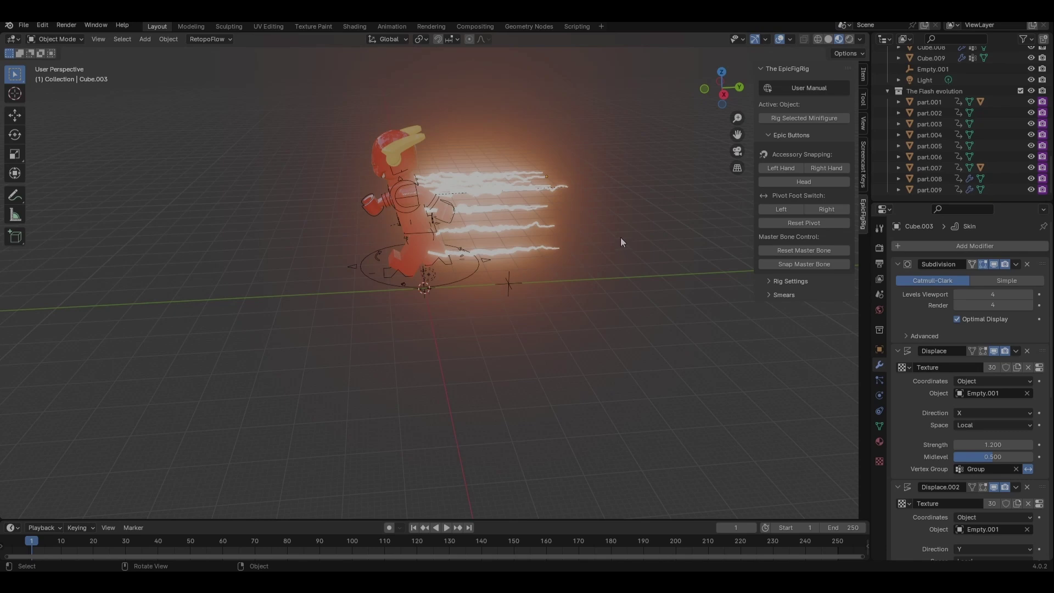
# Try rotating the rig's Left Arm bone in Pose Mode to test the parented strand, and return to Object Mode
pyautogui.scroll(5, 604, 239)
pyautogui.keyDown('shift'); pyautogui.moveTo(559, 272); pyautogui.dragTo(538, 321, button='middle'); pyautogui.keyUp('shift')
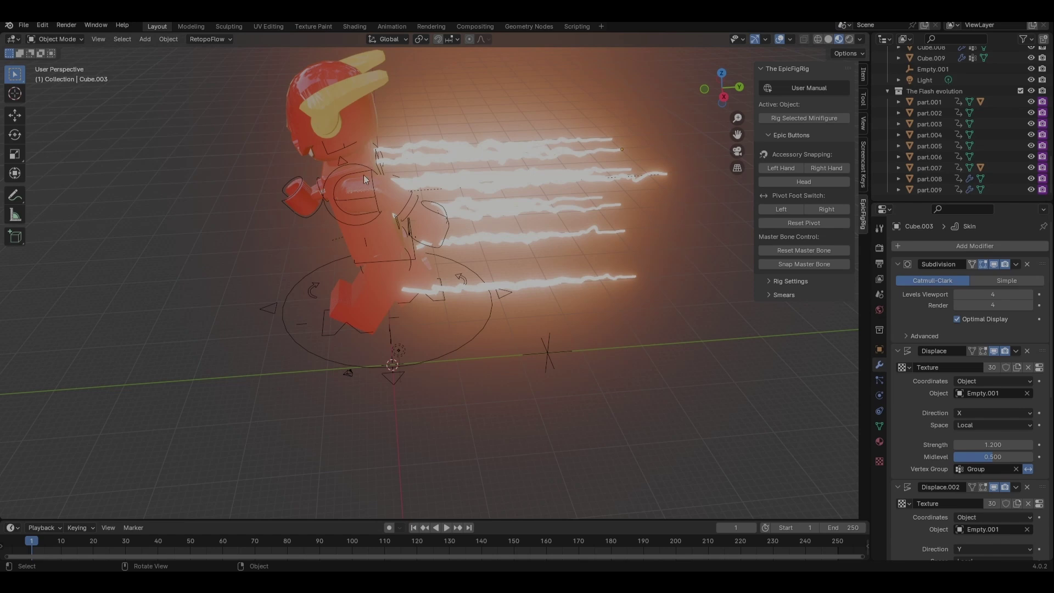
pyautogui.click(73, 39)
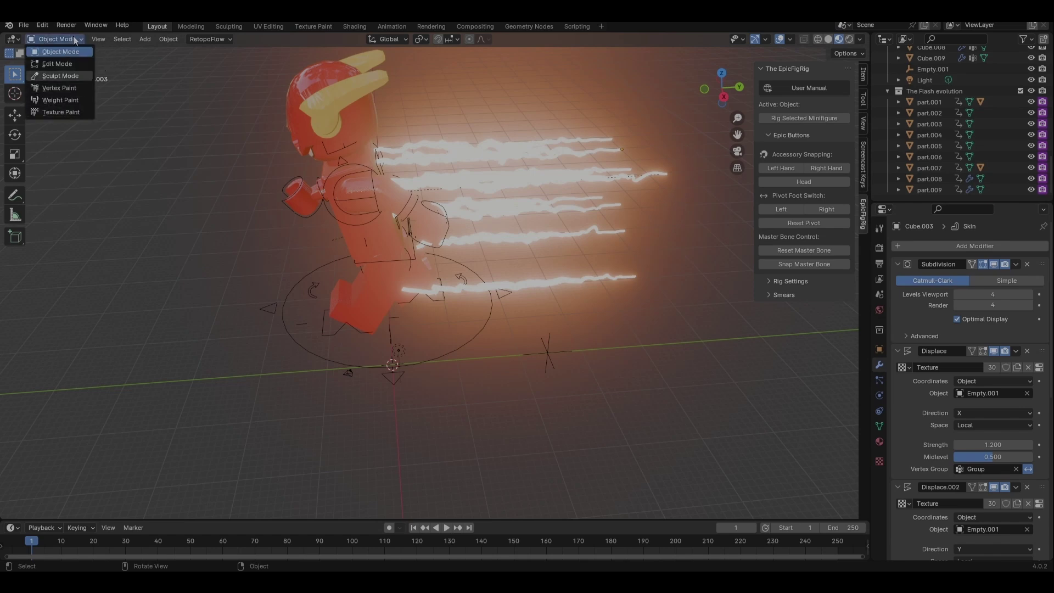
pyautogui.click(343, 207)
pyautogui.click(79, 40)
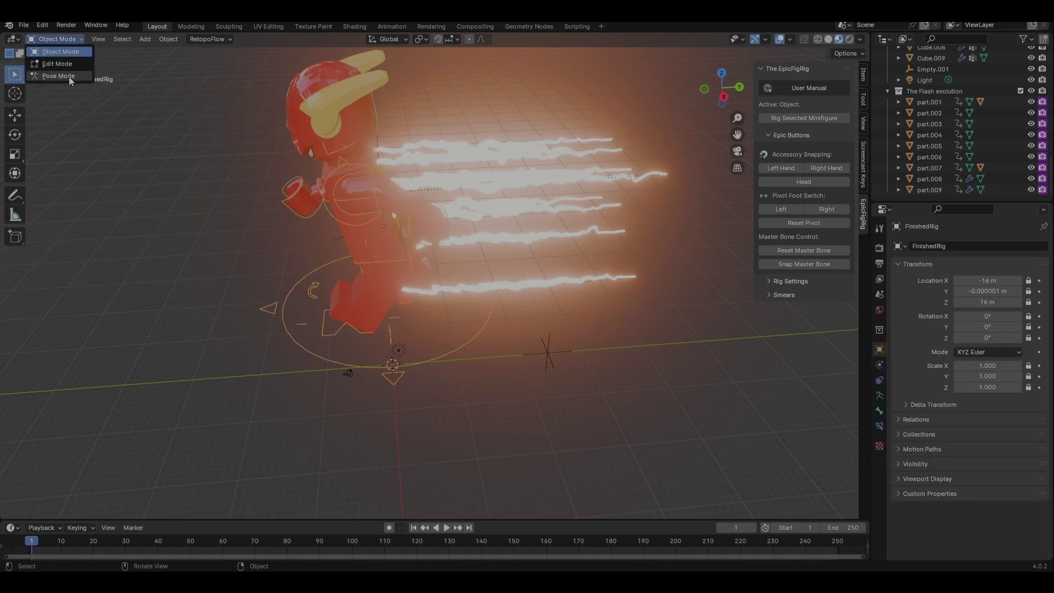
pyautogui.click(70, 75)
pyautogui.click(351, 217)
pyautogui.press('r')
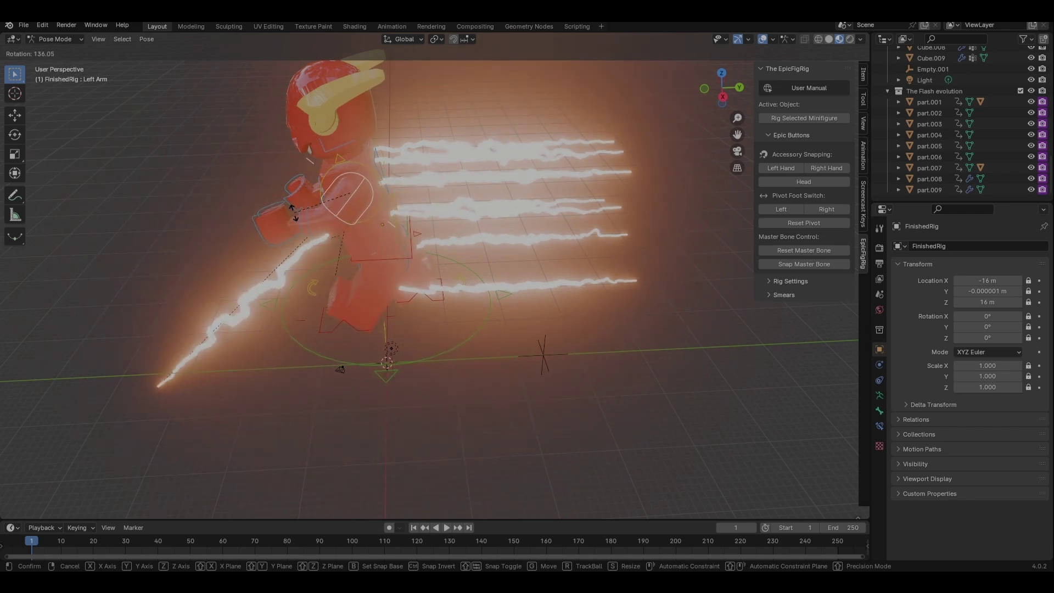
pyautogui.press('Escape')
pyautogui.hotkey('ctrl', 'Tab')
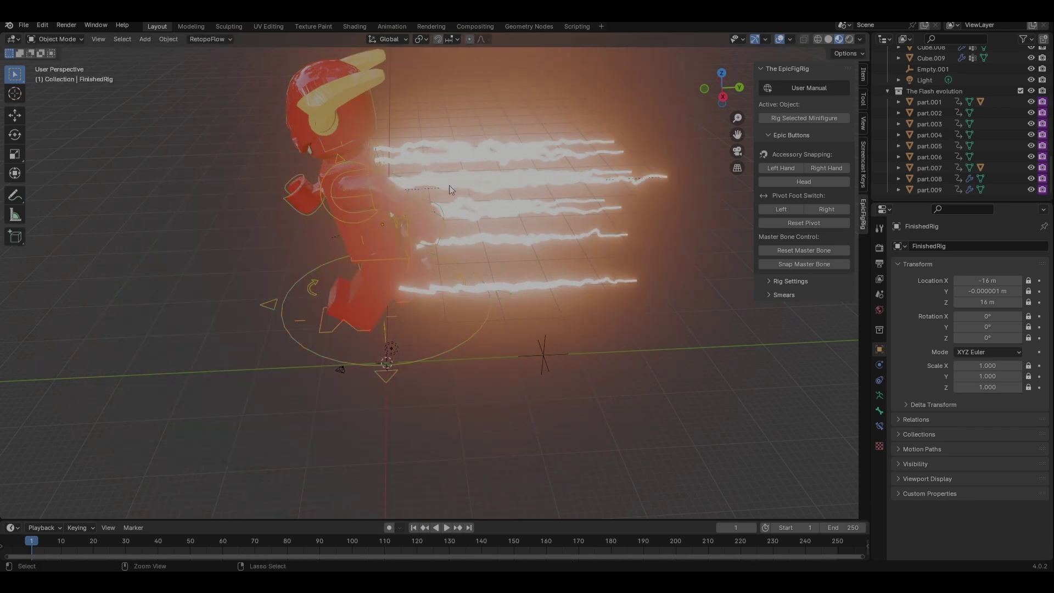
# Try another rotation of the Left Arm bone in Pose Mode, check the strands from behind, and return to Object Mode
pyautogui.click(442, 186)
pyautogui.moveTo(443, 186); pyautogui.dragTo(369, 193, button='middle')
pyautogui.click(350, 187)
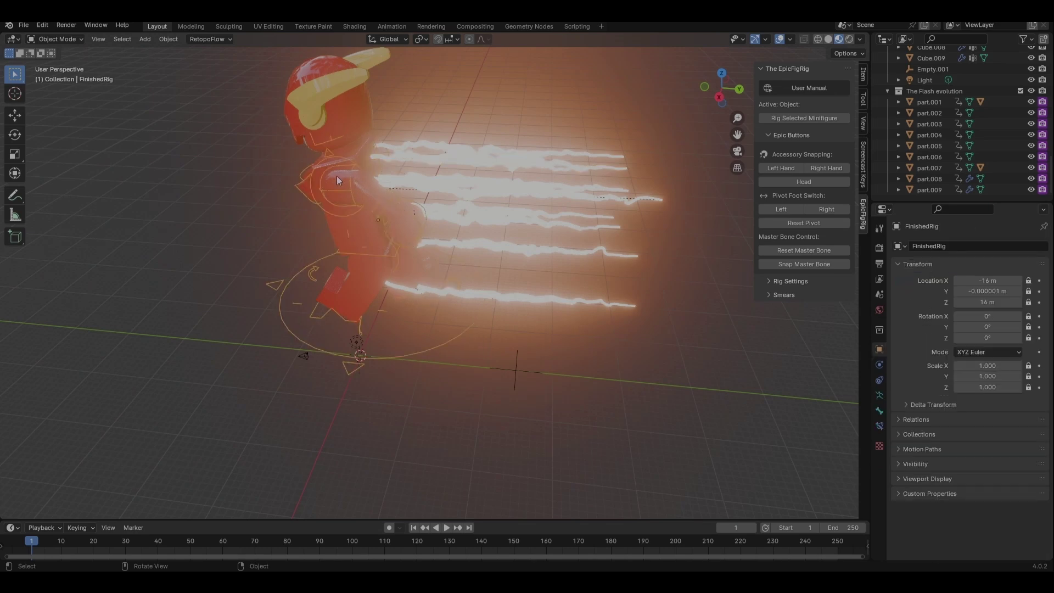
pyautogui.click(55, 39)
pyautogui.click(52, 72)
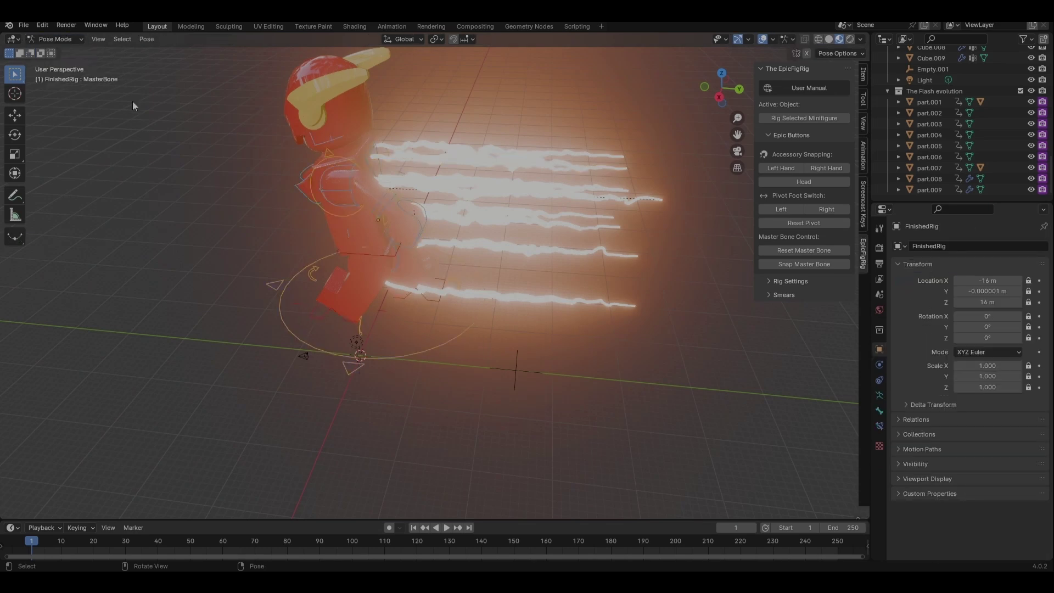
pyautogui.click(339, 185)
pyautogui.press('r')
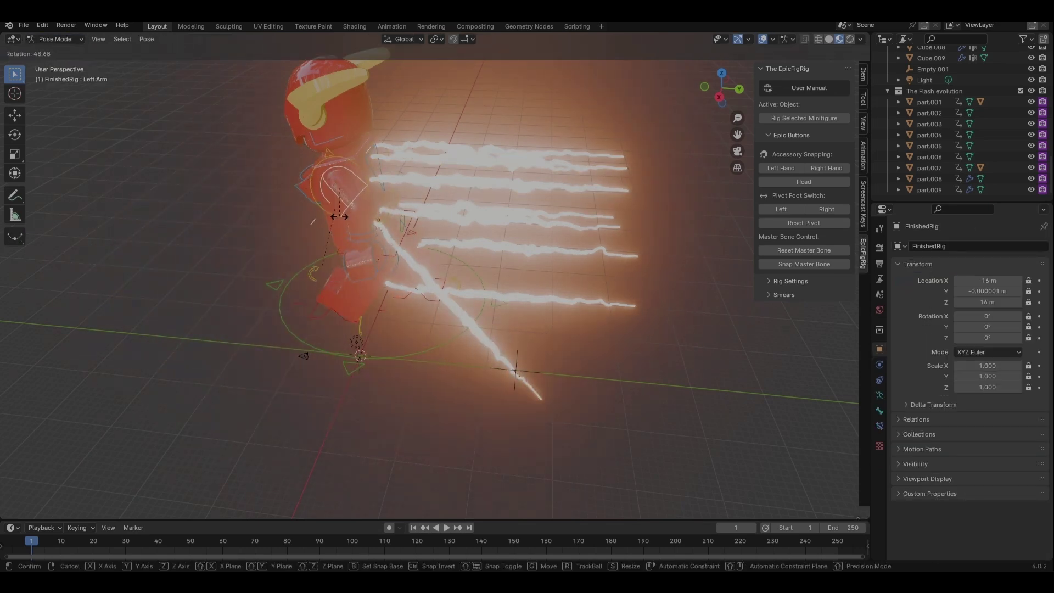
pyautogui.click(301, 212)
pyautogui.moveTo(301, 213); pyautogui.dragTo(381, 206, button='middle')
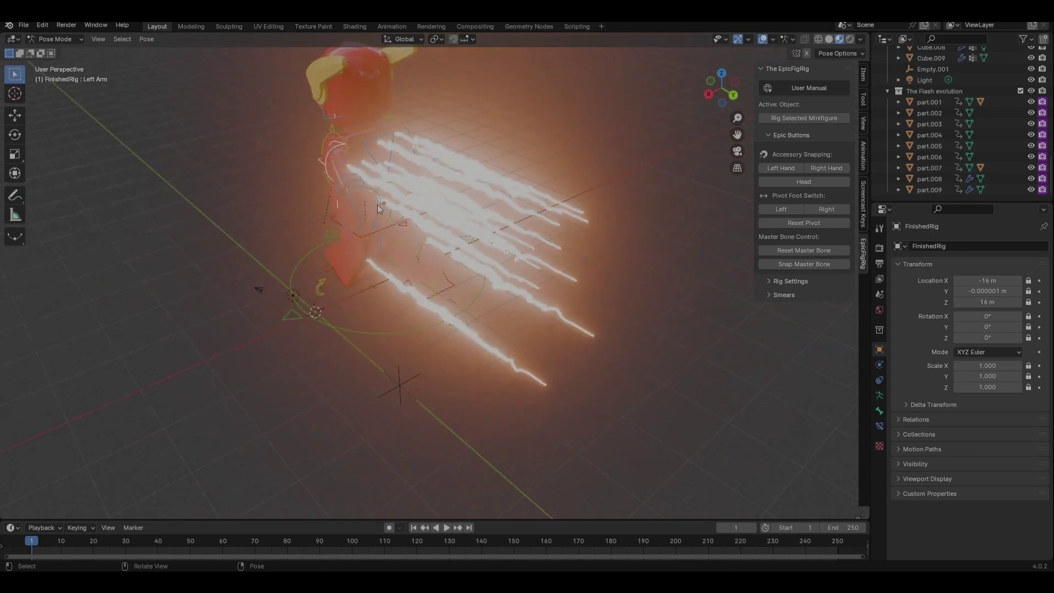
pyautogui.click(63, 41)
pyautogui.click(55, 52)
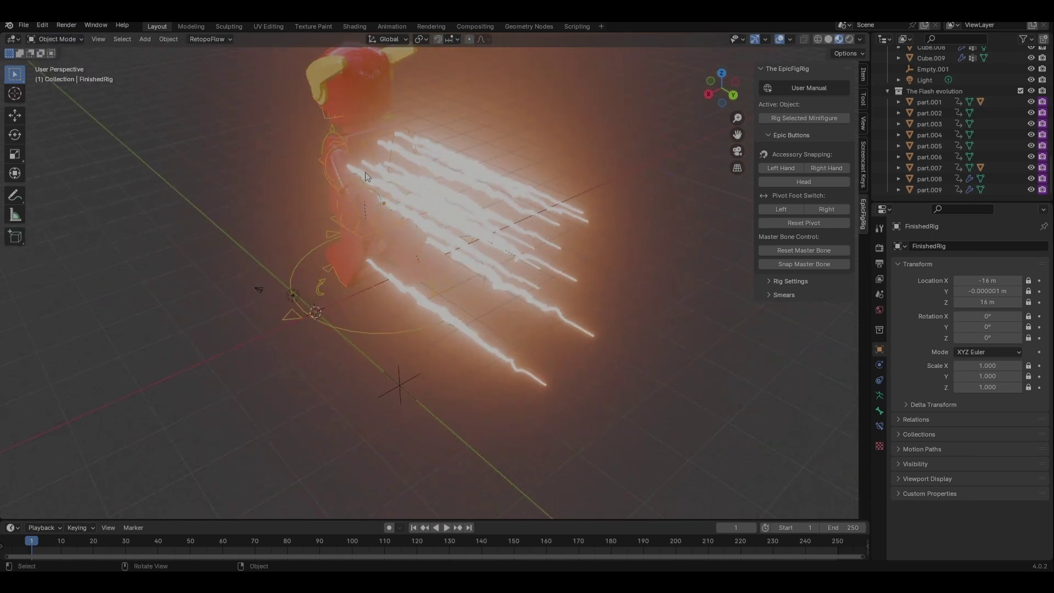
pyautogui.click(373, 185)
pyautogui.moveTo(372, 184)
pyautogui.mouseDown(button='middle')
pyautogui.moveTo(341, 198)
pyautogui.moveTo(434, 190)
pyautogui.mouseUp(button='middle')
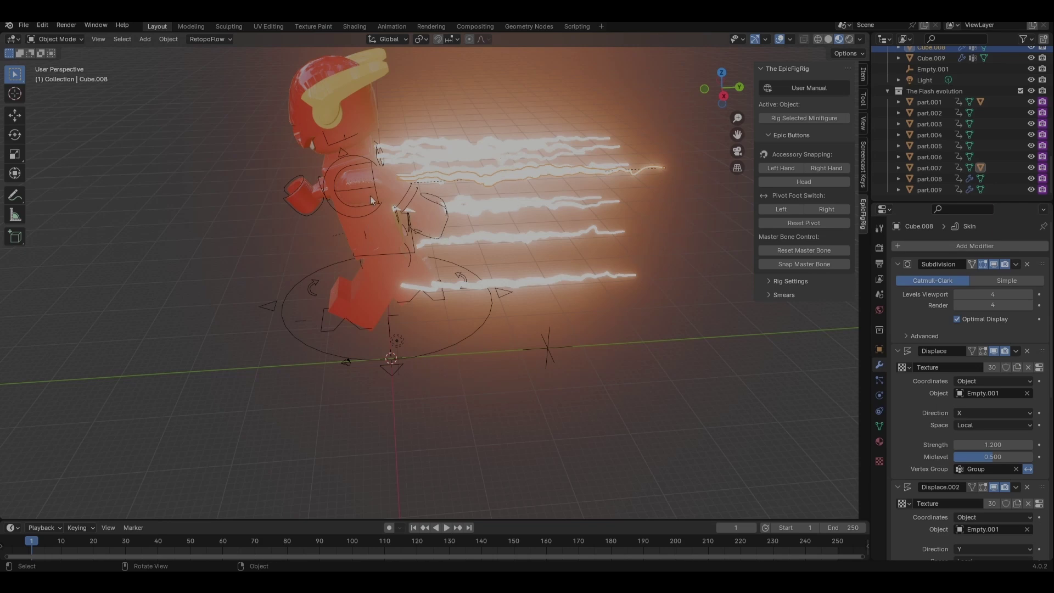
pyautogui.click(405, 200)
pyautogui.click(417, 303)
pyautogui.moveTo(417, 303); pyautogui.dragTo(515, 298, button='middle')
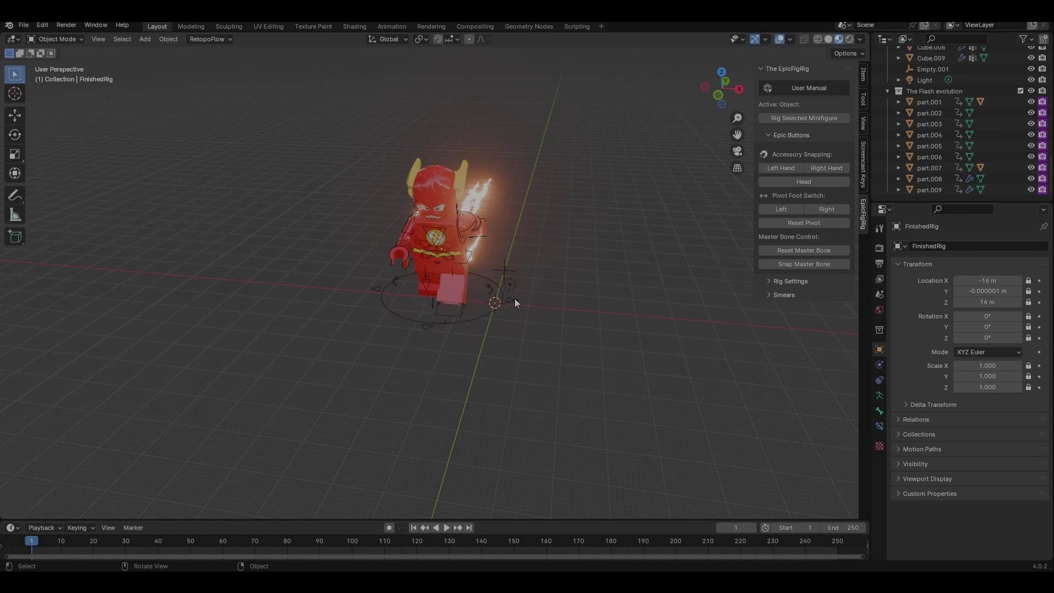
pyautogui.moveTo(515, 298)
pyautogui.mouseDown(button='middle')
pyautogui.moveTo(587, 261)
pyautogui.moveTo(408, 226)
pyautogui.moveTo(386, 235)
pyautogui.moveTo(378, 258)
pyautogui.moveTo(389, 289)
pyautogui.mouseUp(button='middle')
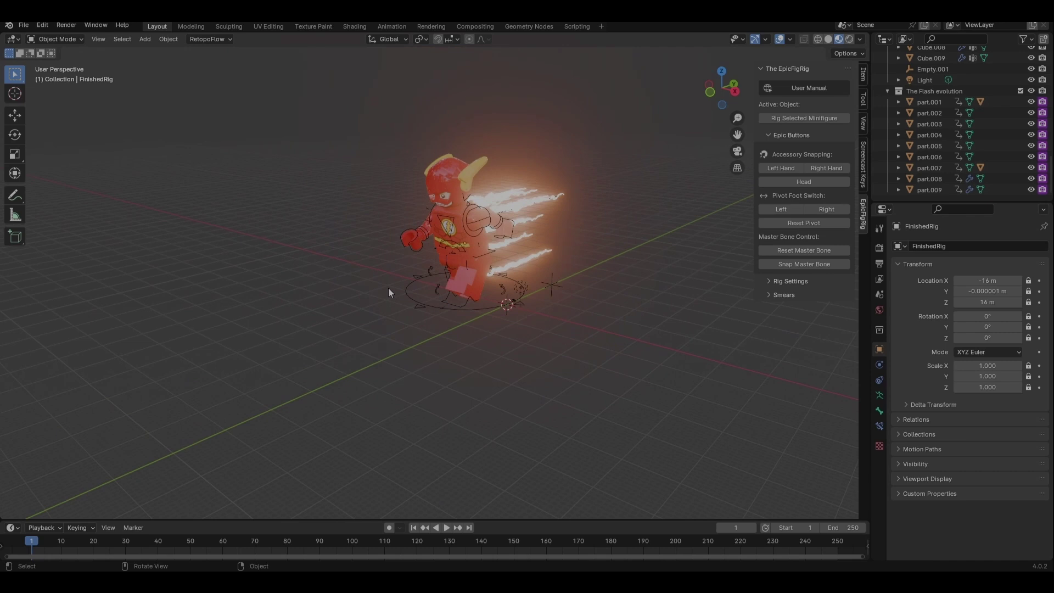